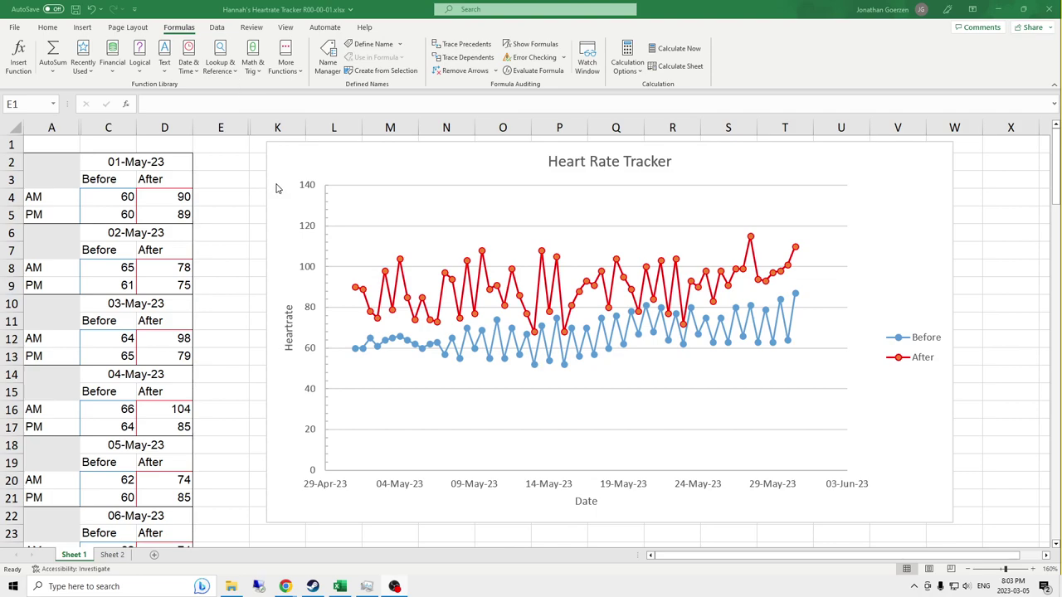
Step: Move the Heart Rate Tracker chart right, away from the daily blocks
click(361, 168)
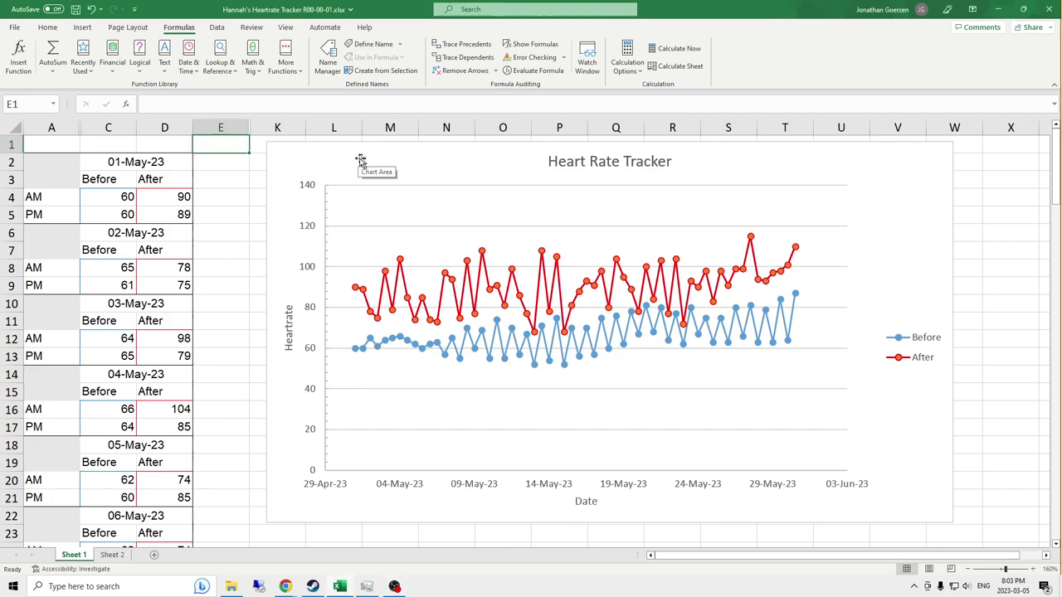
drag(360, 160, 267, 169)
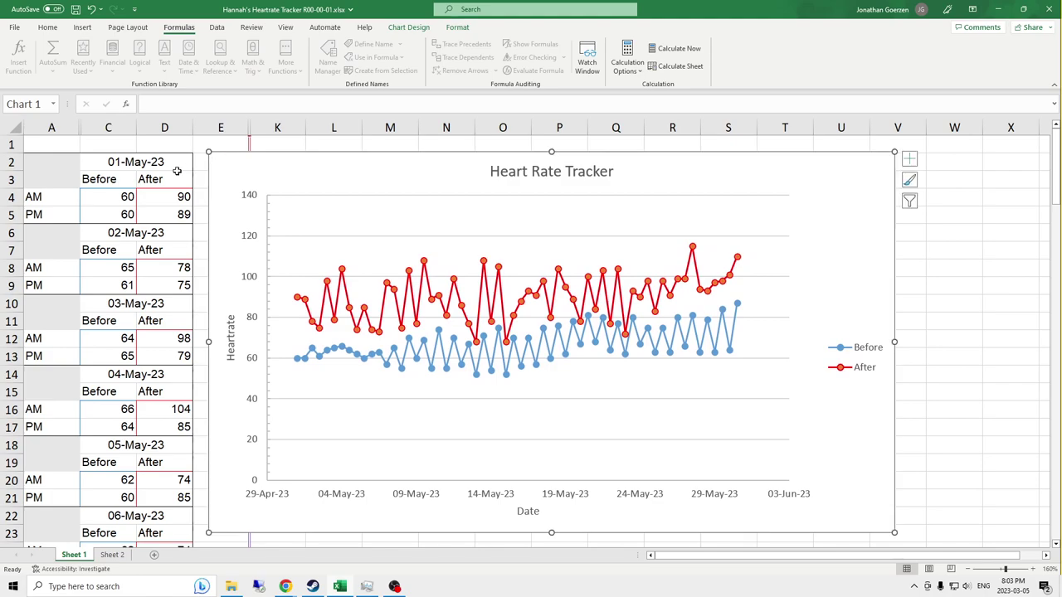
click(67, 200)
click(69, 215)
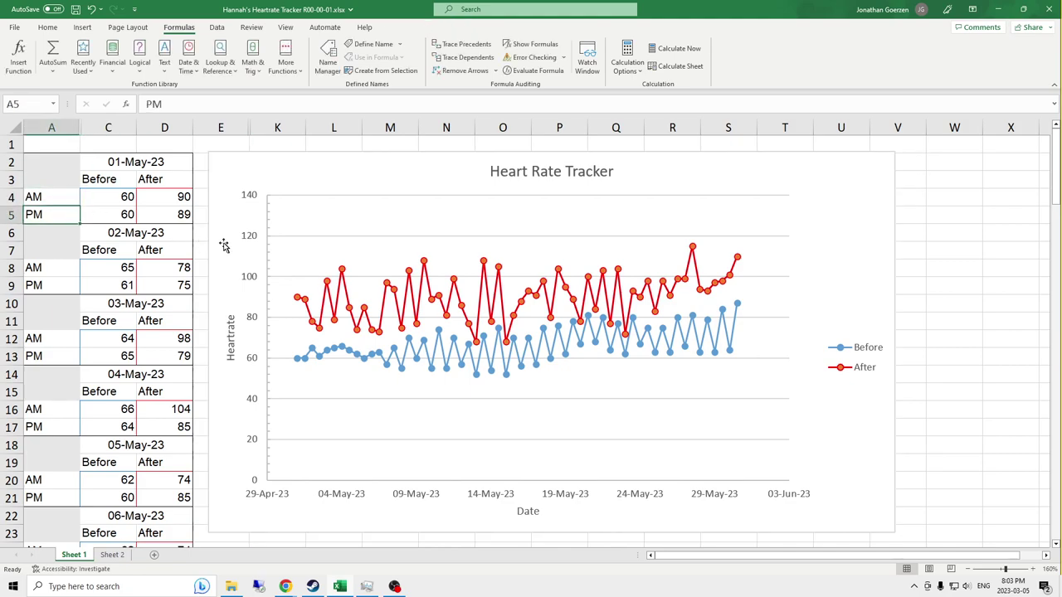
drag(233, 169, 315, 158)
drag(58, 158, 135, 211)
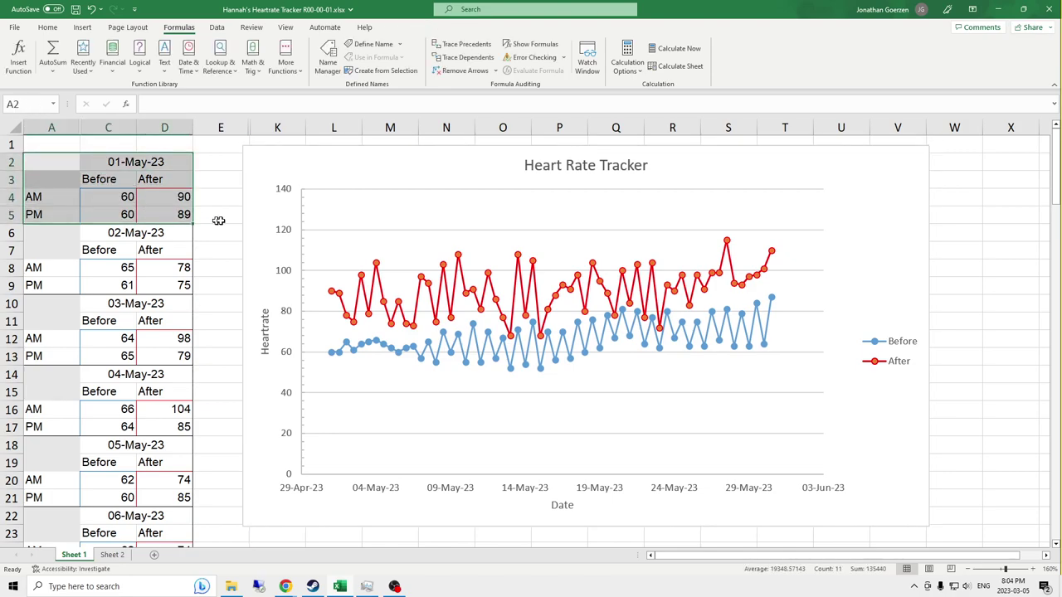
click(224, 163)
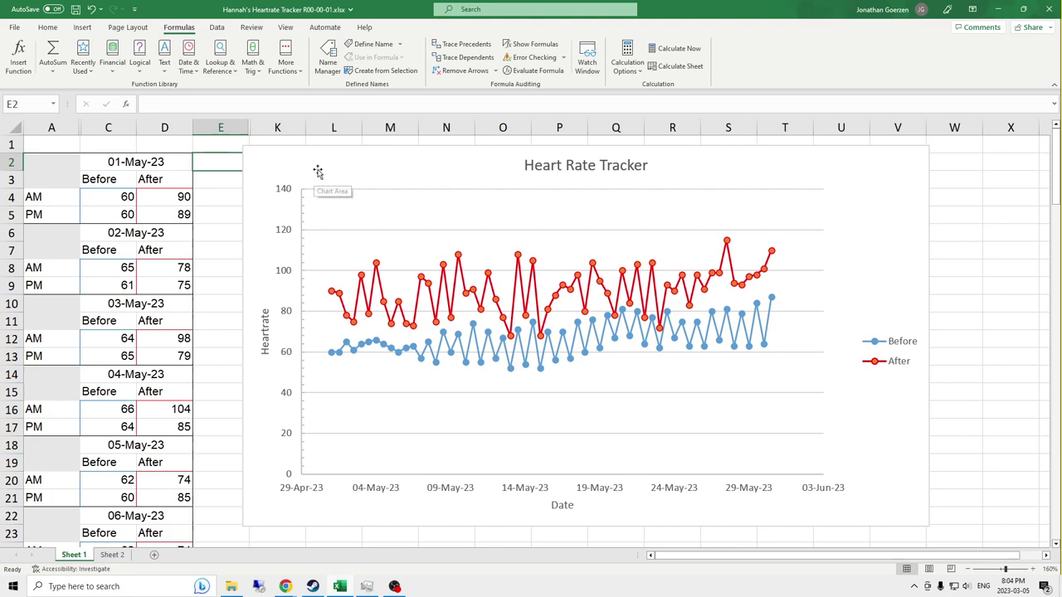
drag(316, 172, 349, 176)
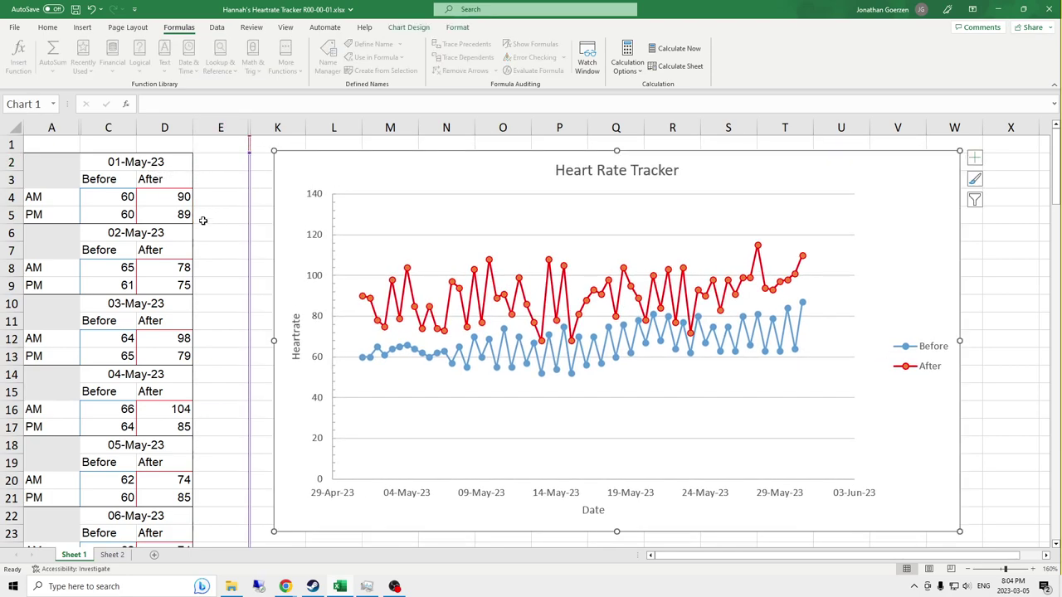
click(226, 183)
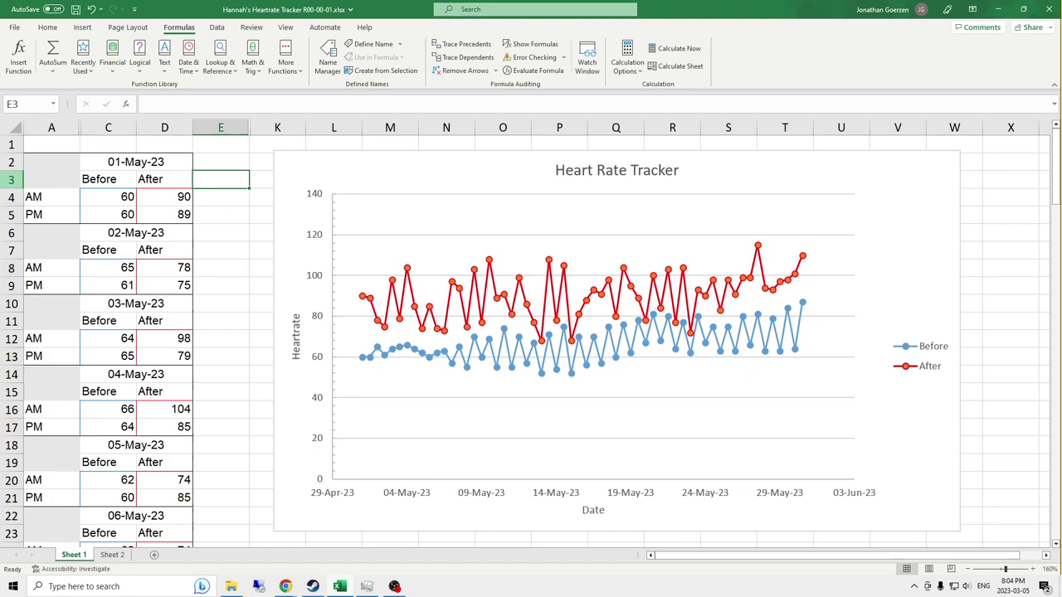
Step: Change the first date in C2 from 05-01 to 06-01 so the tracker starts 01-Jun-23
click(132, 167)
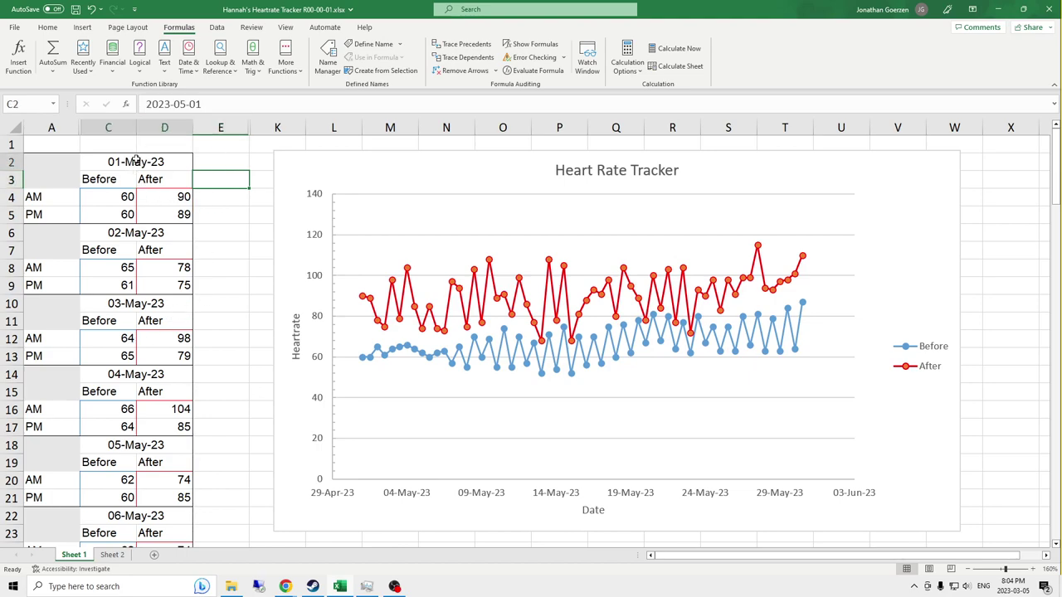
click(215, 106)
drag(205, 104, 173, 105)
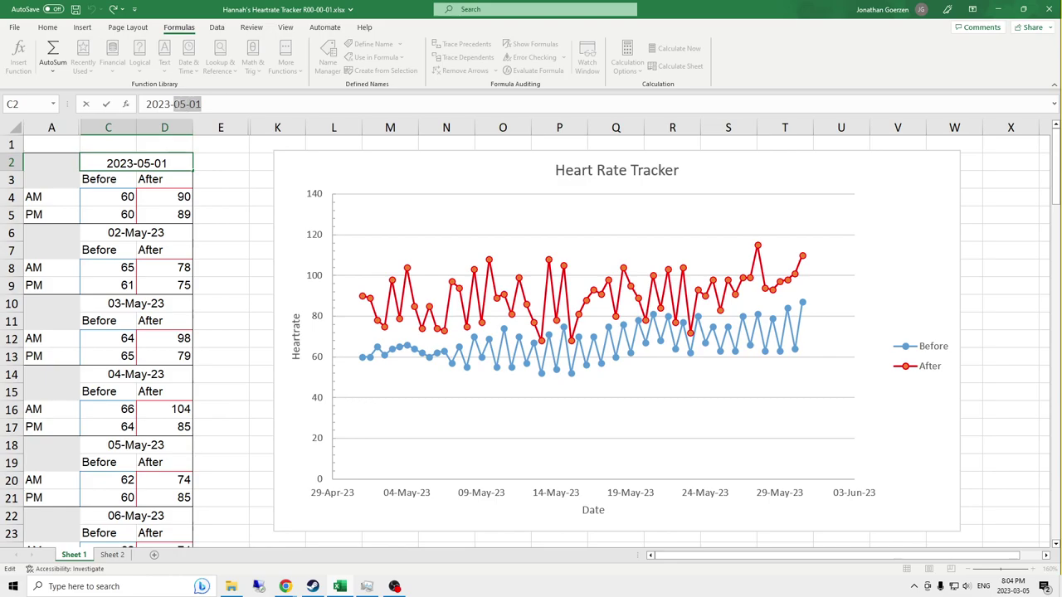
text(06-01)
key(Return)
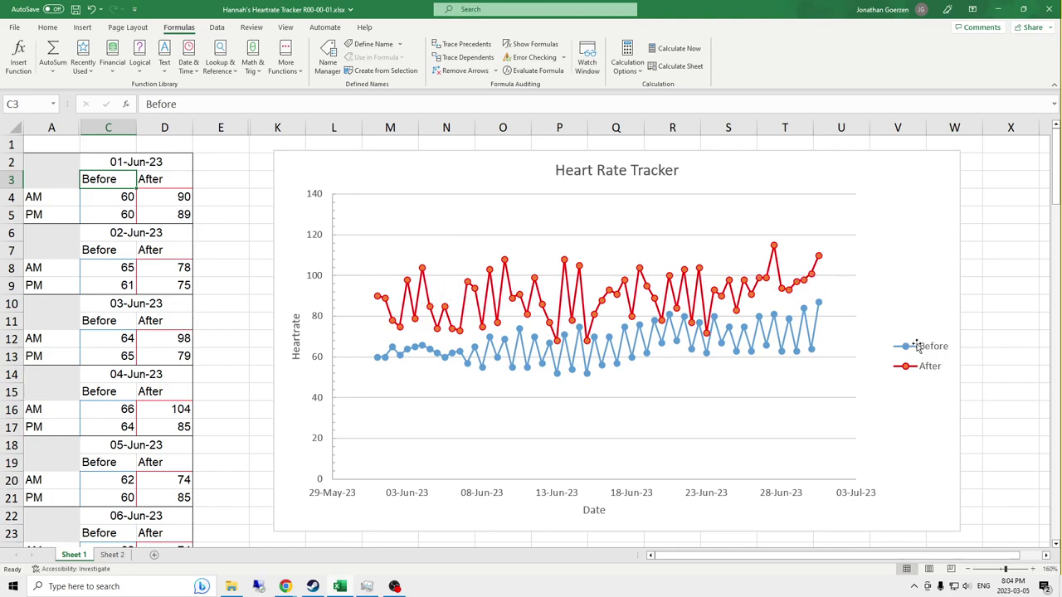
Step: On Sheet 2, clear the first day's four readings
click(112, 555)
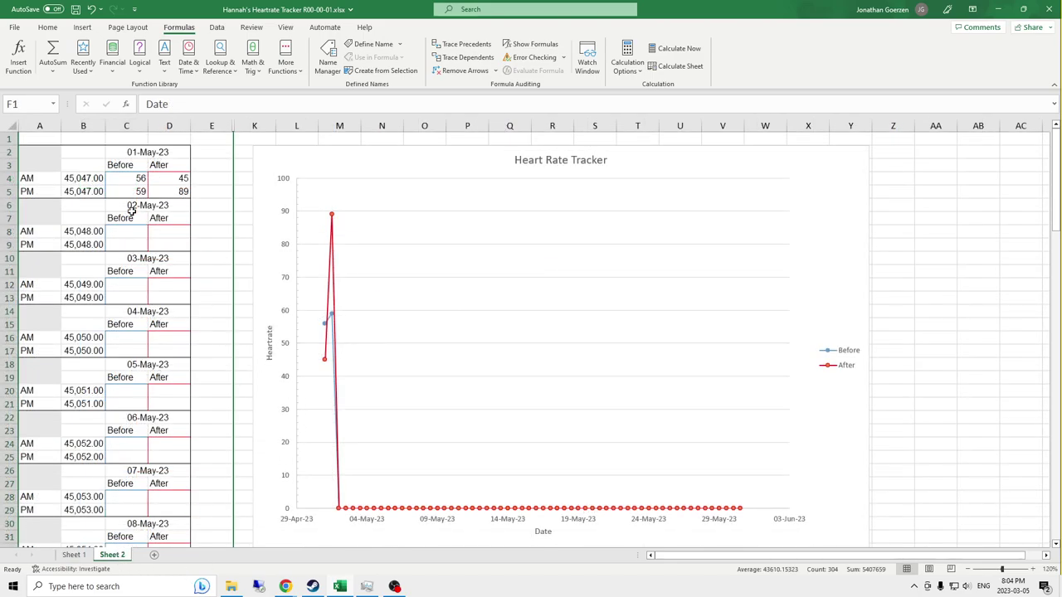
drag(125, 179, 175, 192)
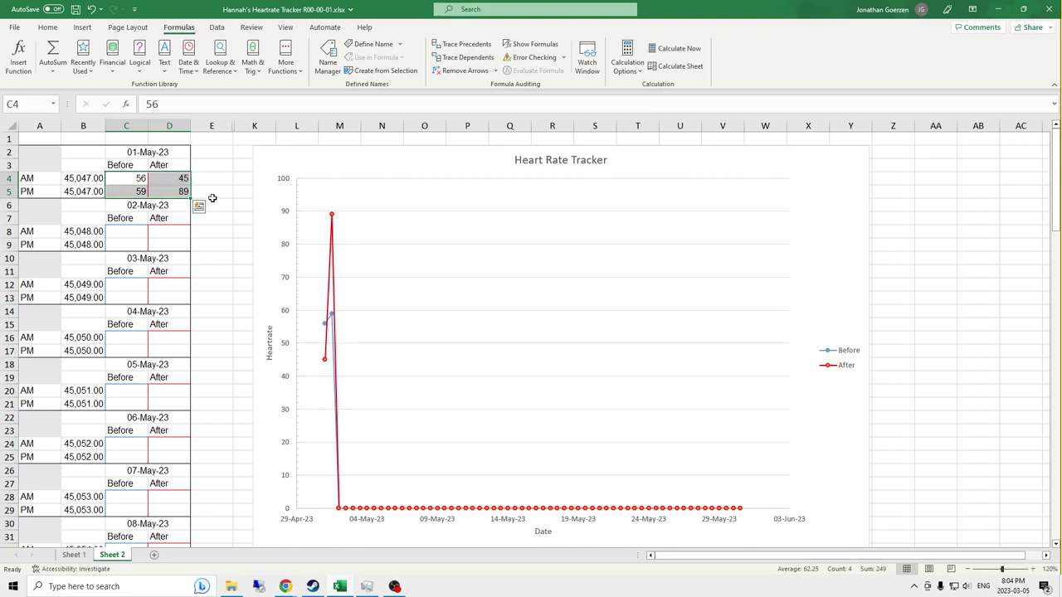
key(Delete)
Step: Enter test Before readings 56, 58, 60 and 62 for the first two days
text(56)
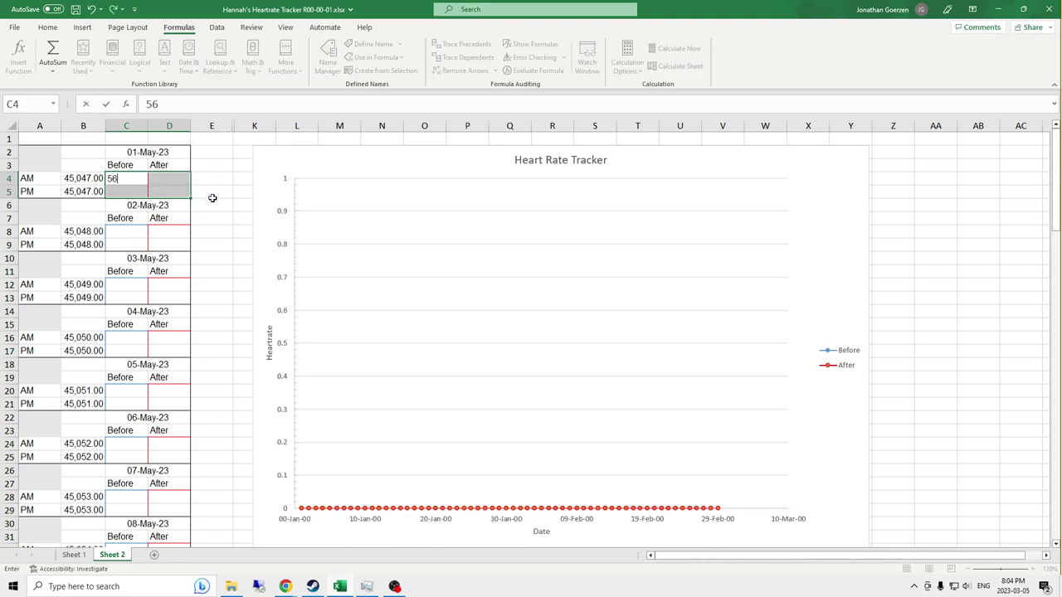
key(Return)
text(58)
key(Return)
key(Down)
key(Down)
key(Down)
key(Down)
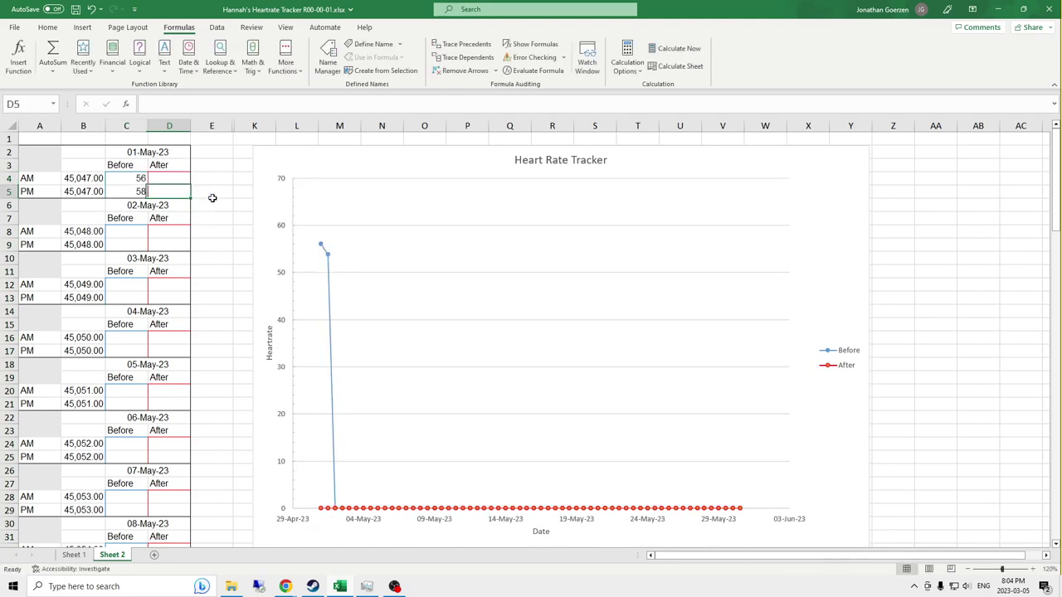
key(Left)
text(60)
key(Return)
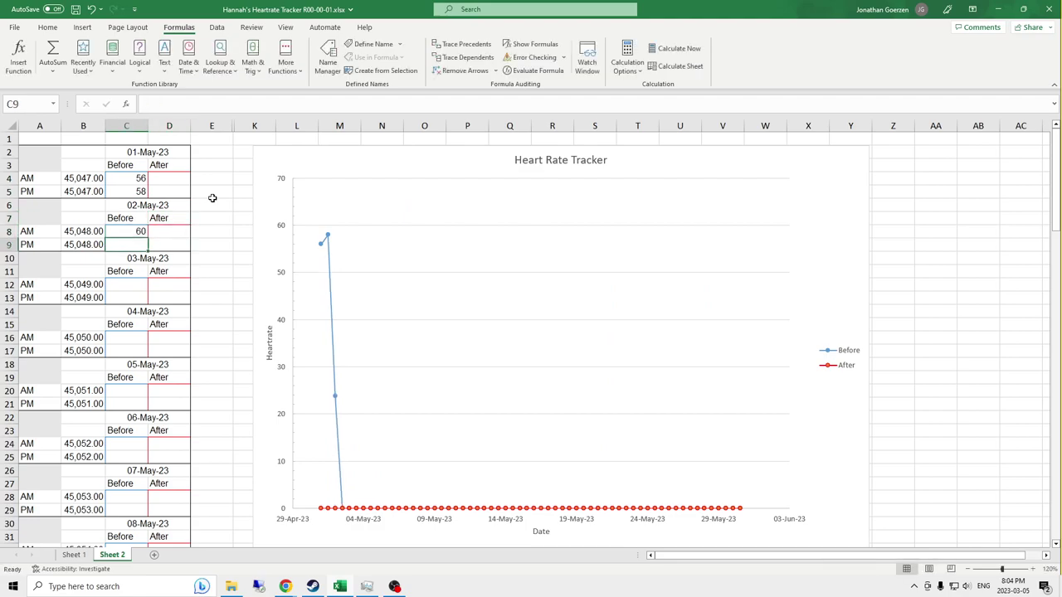
text(62)
key(Return)
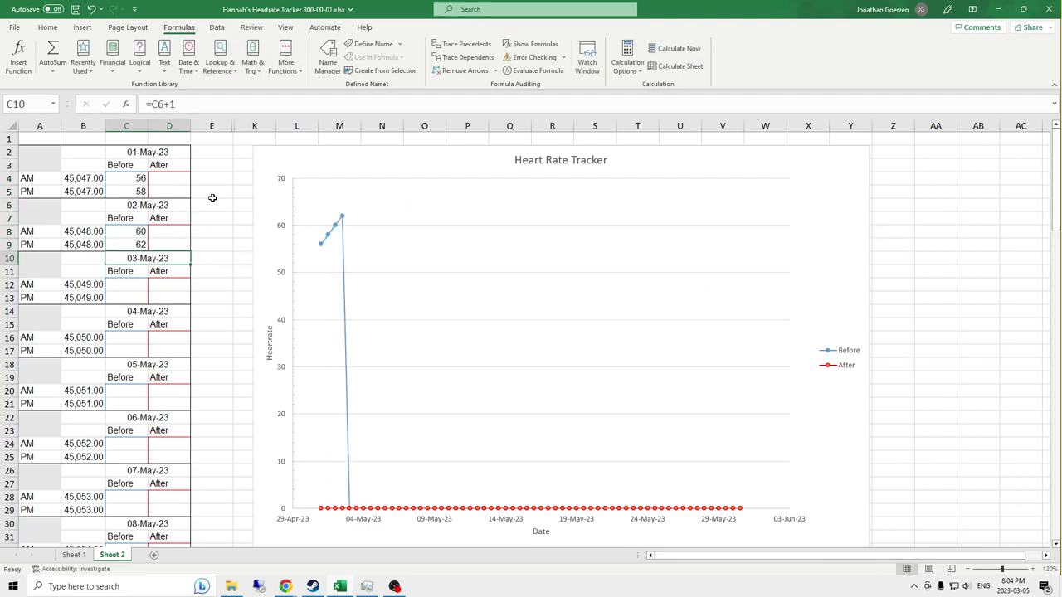
Step: Enter test readings 56 for the first day's AM After, and 56, 80, 45, 46 for 05-May
click(165, 178)
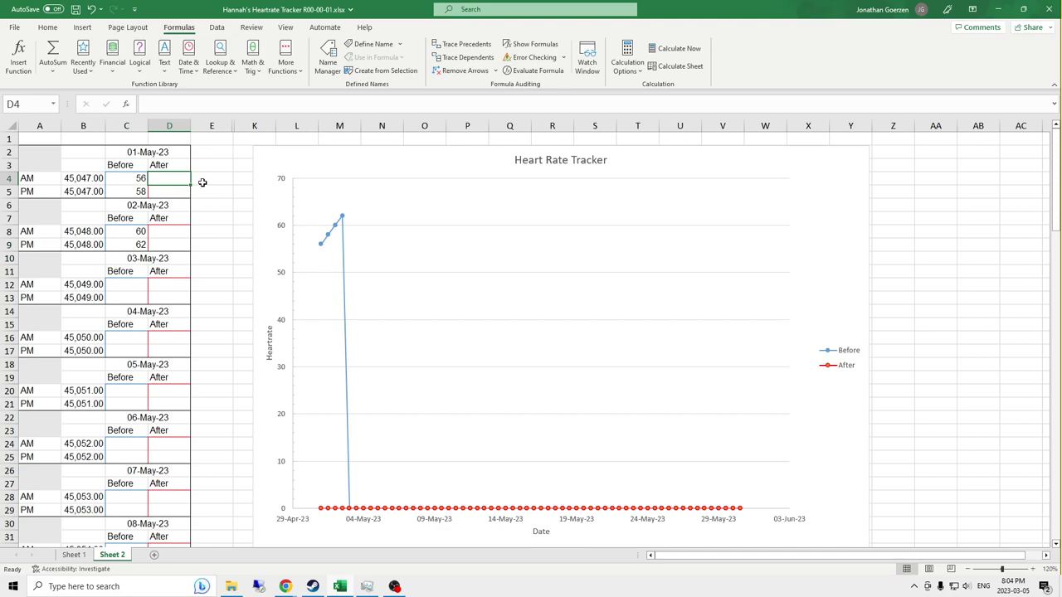
text(56)
key(Return)
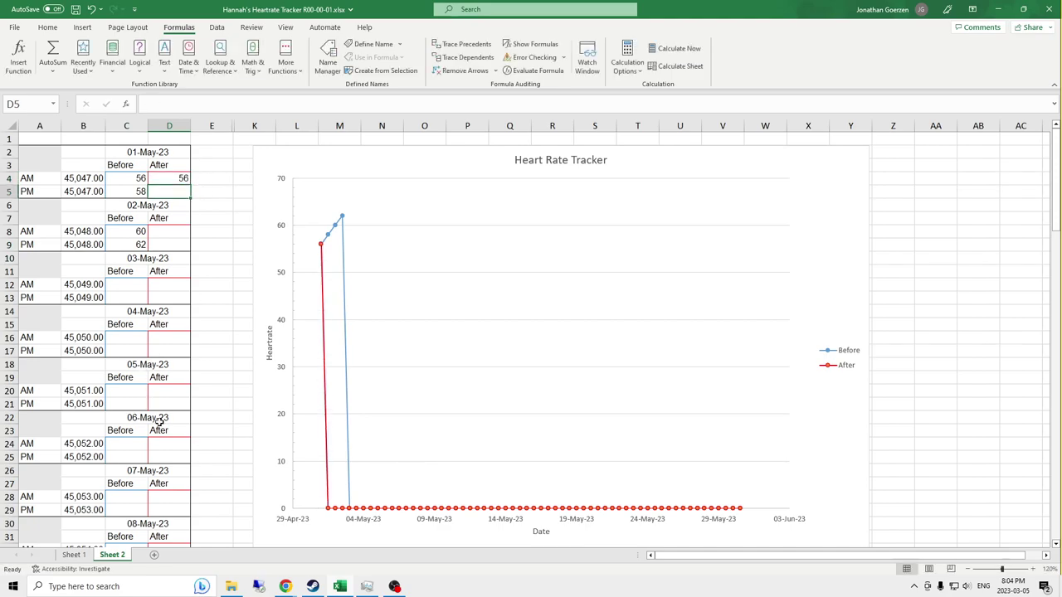
click(164, 390)
text(56)
key(Return)
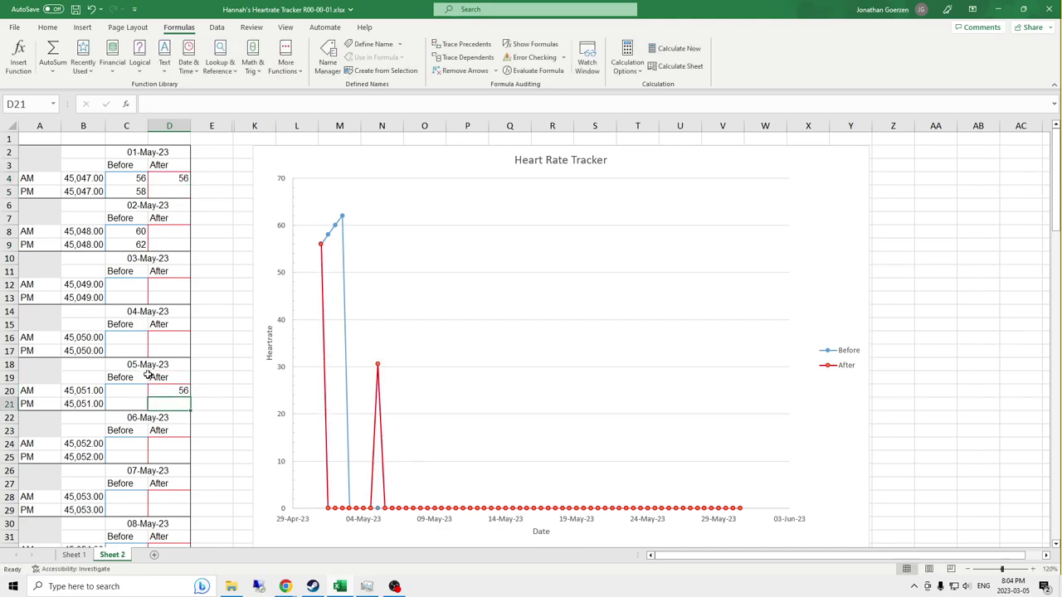
text(80)
key(Left)
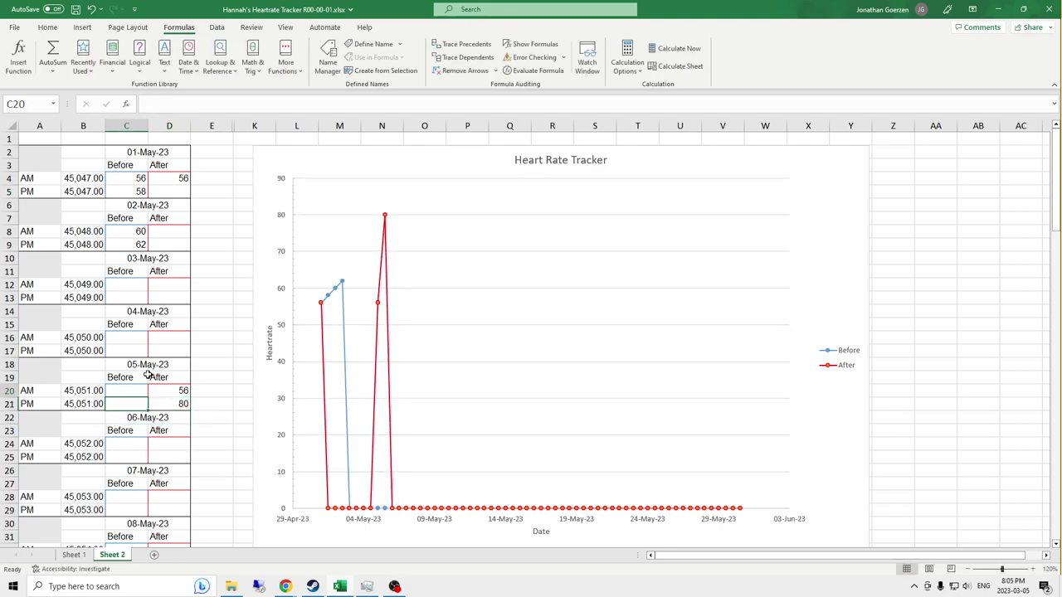
text(45)
key(Return)
text(46)
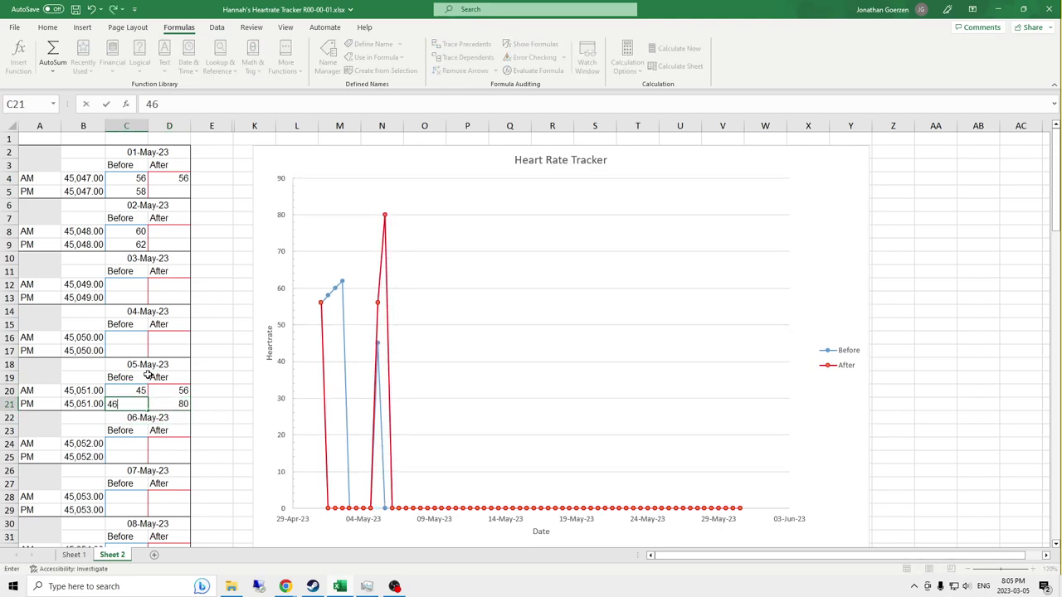
key(Return)
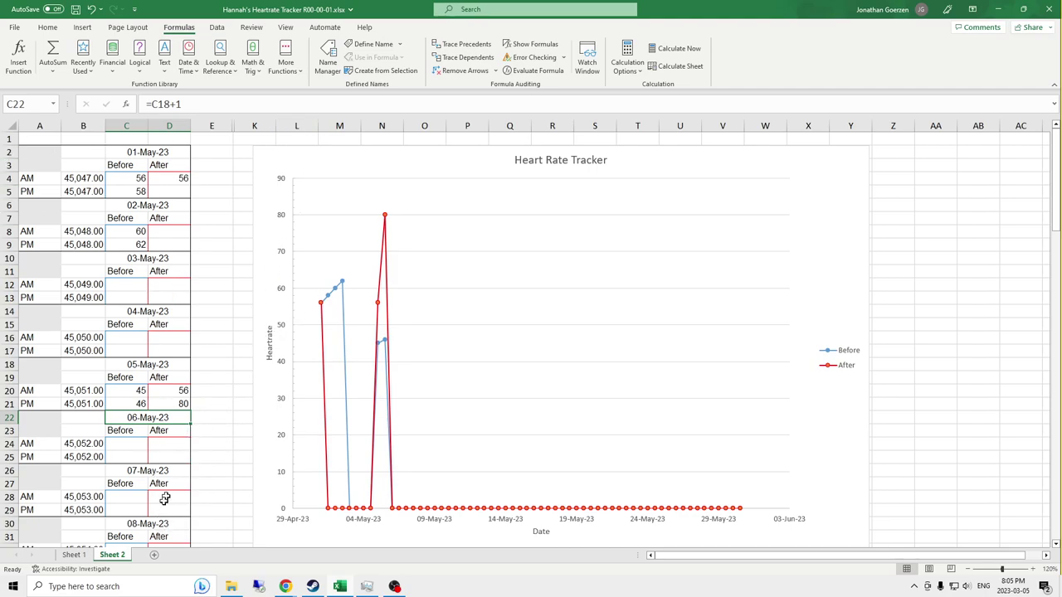
Step: Delete the test readings for 05-May and the first two days
drag(137, 391, 173, 404)
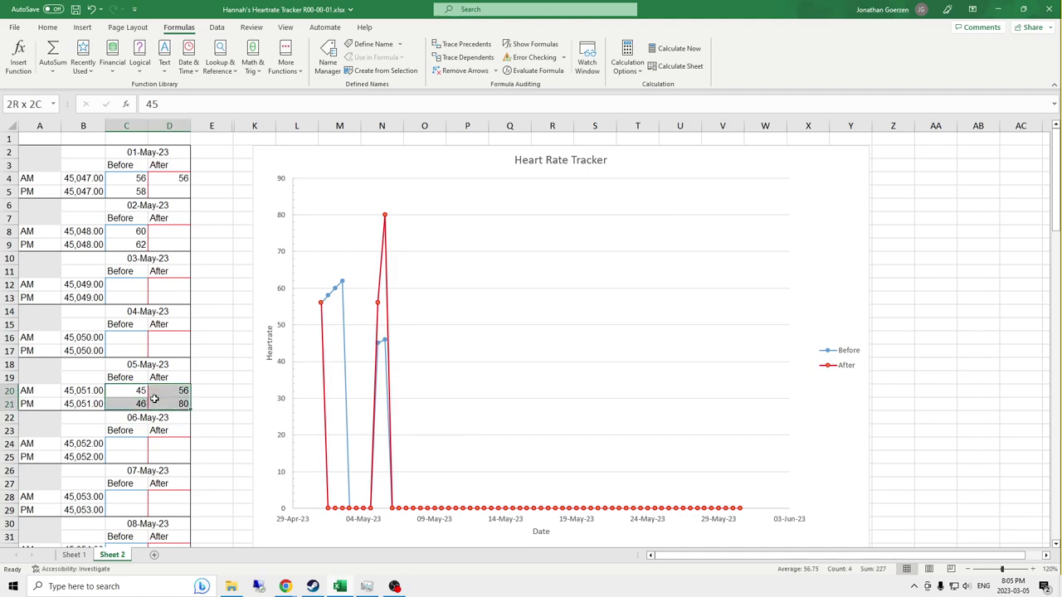
key(Delete)
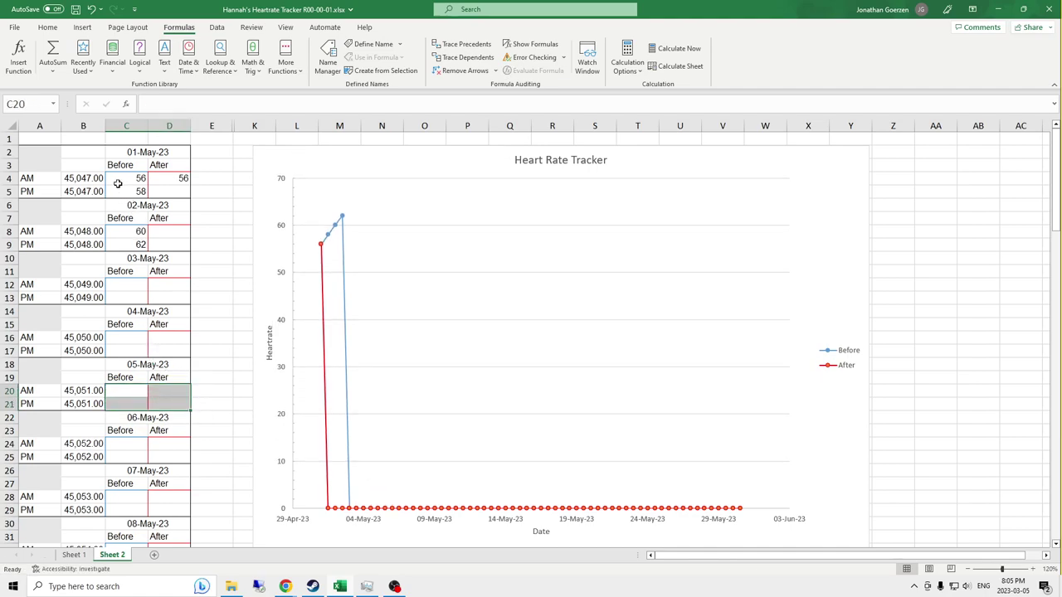
drag(136, 178, 172, 190)
key(Delete)
drag(137, 231, 139, 244)
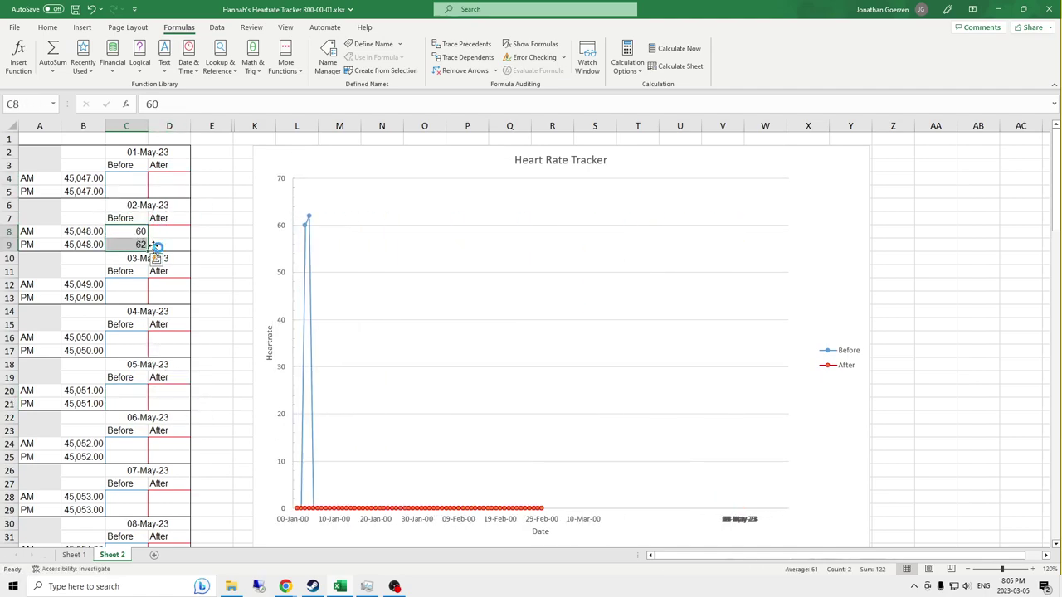
key(Delete)
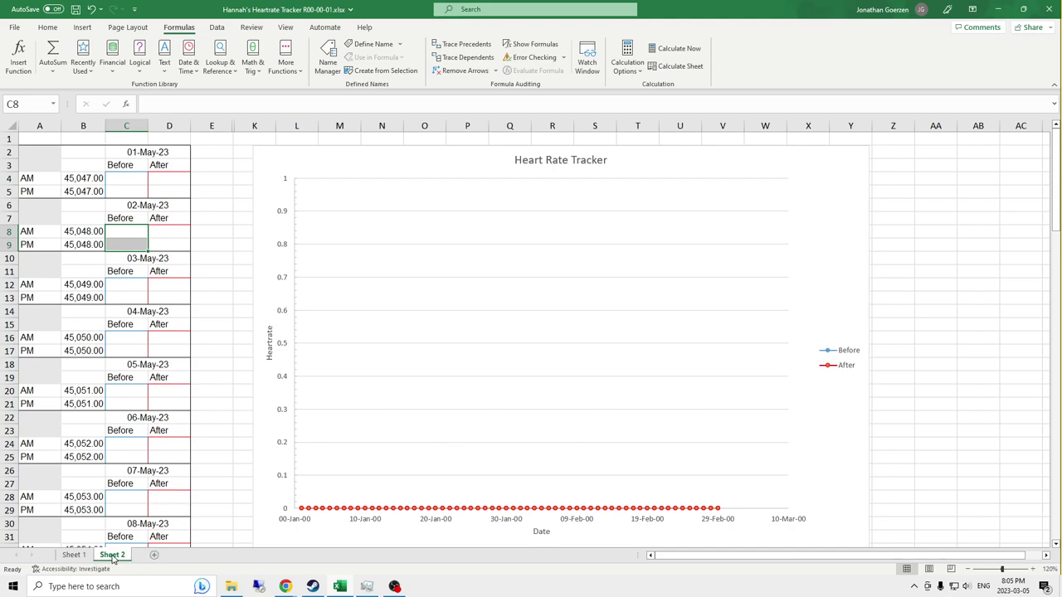
Step: Copy Sheet 2 to the end of the workbook and name the copy JUNE
right_click(115, 558)
click(166, 450)
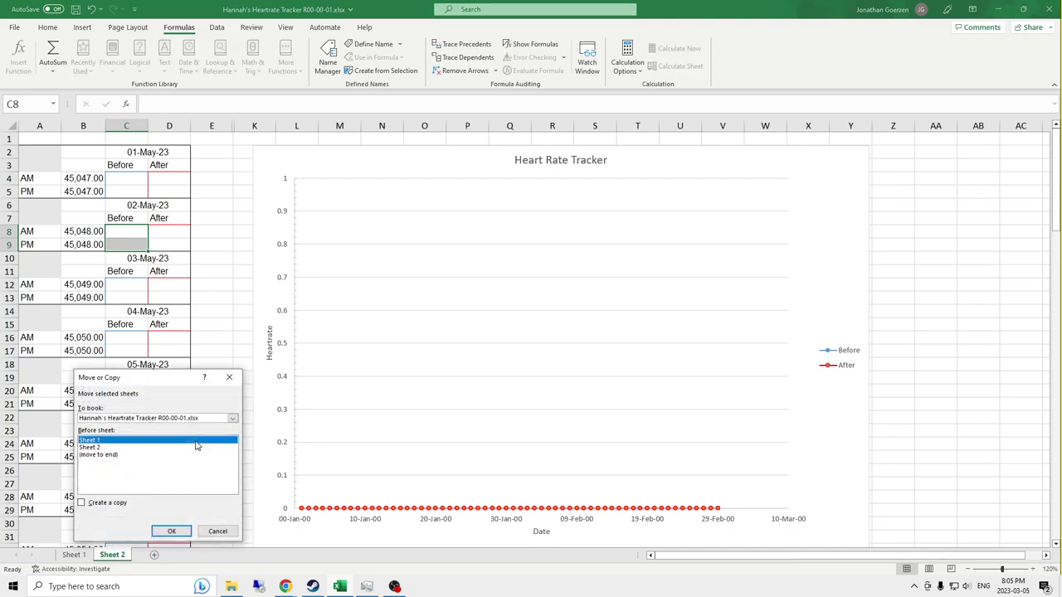
click(124, 455)
click(113, 503)
click(171, 531)
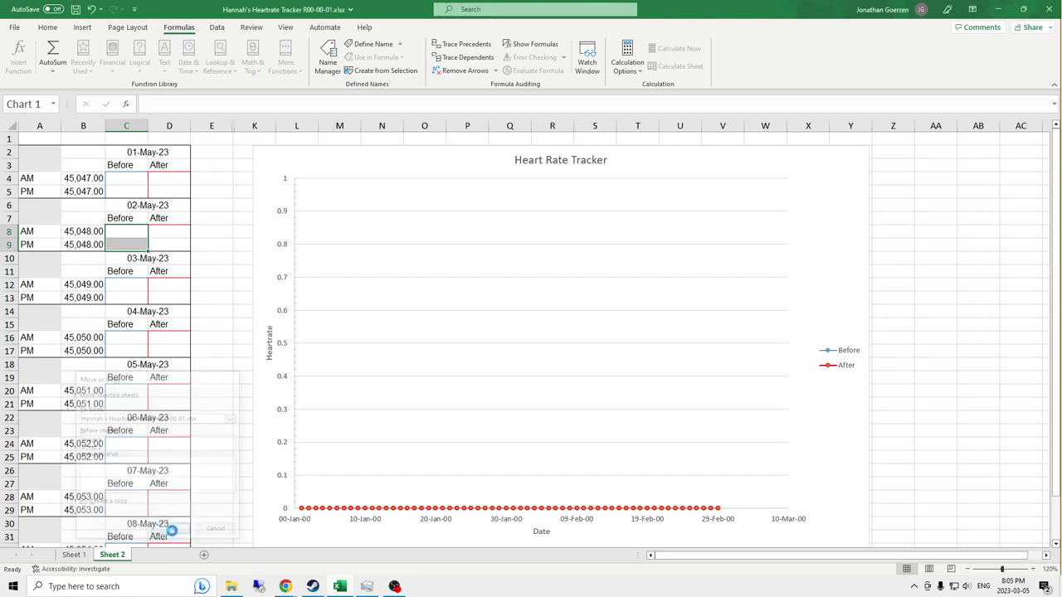
double_click(168, 554)
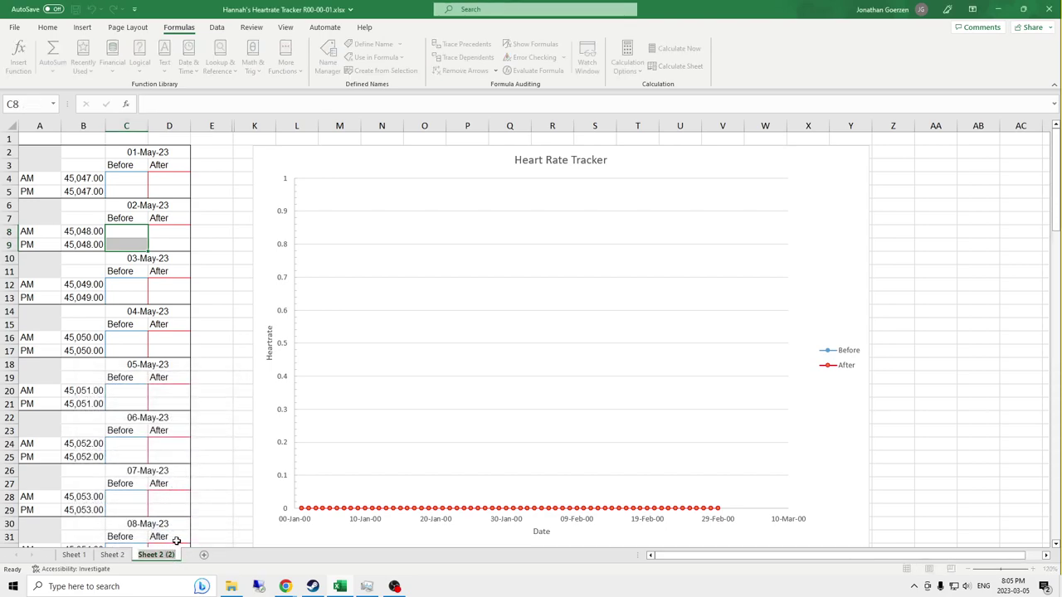
text(JJUNE)
key(Return)
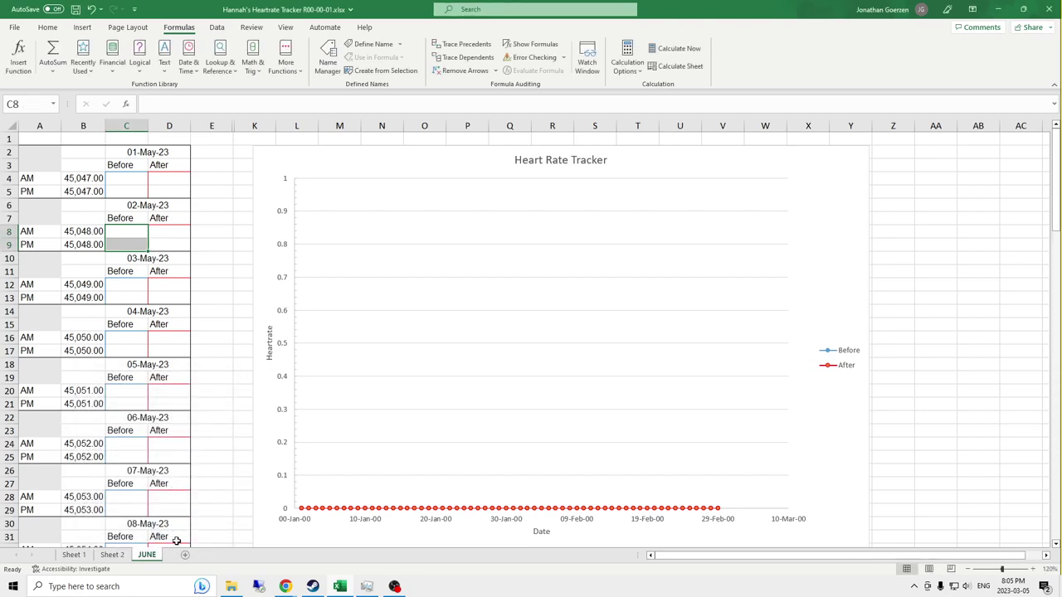
Step: Enter 2023-06-01 as the JUNE sheet's first date, then return to Sheet 1
click(142, 155)
text(20203-)
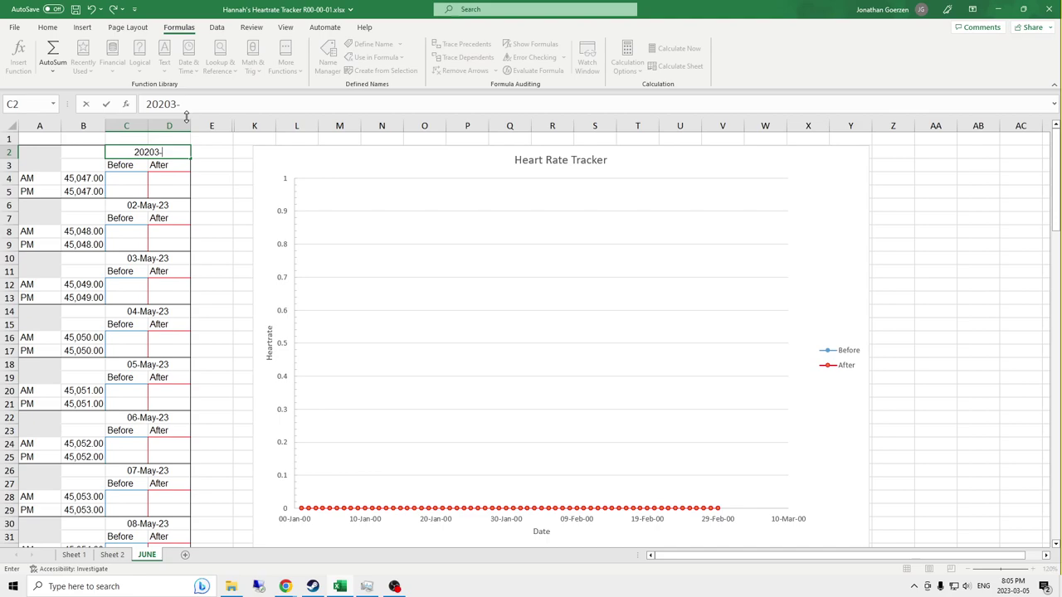
key(BackSpace)
key(BackSpace)
key(BackSpace)
text(3-06-01)
key(Return)
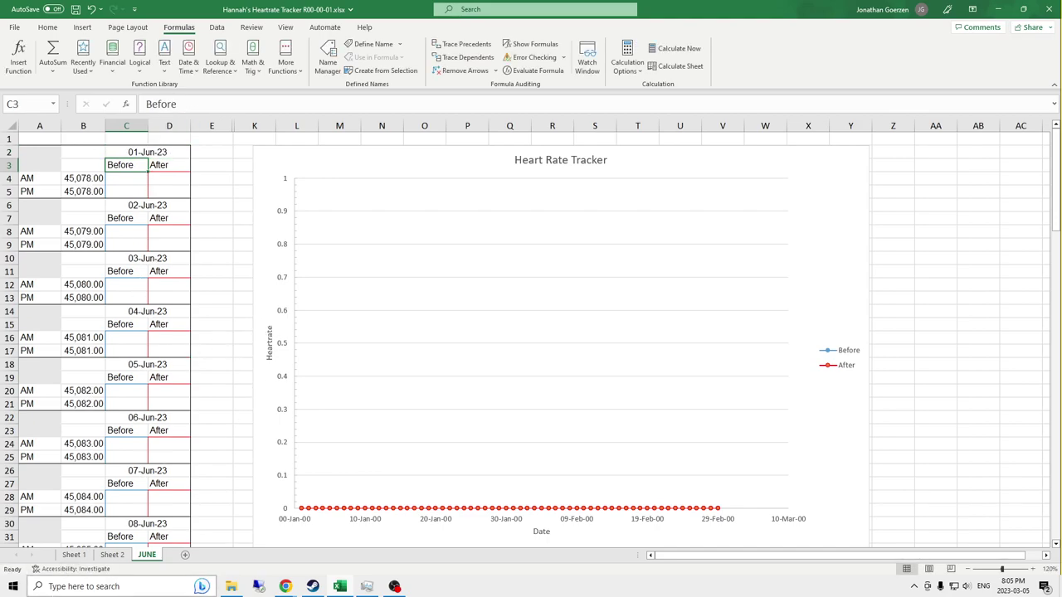
click(110, 555)
click(74, 555)
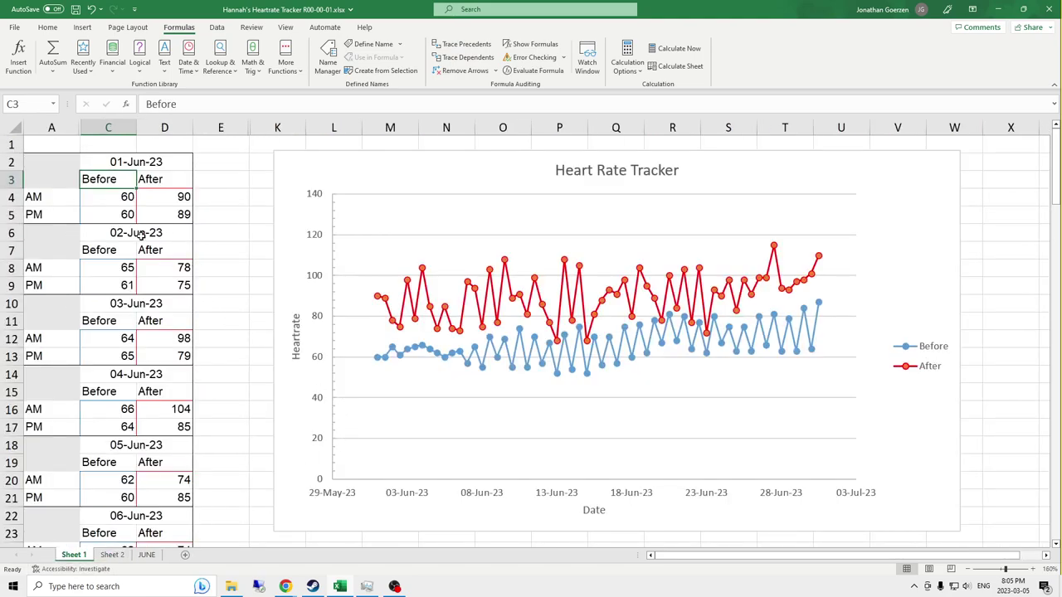
Step: Select and inspect the 01-Jun-23 and 02-Jun-23 reading ranges
drag(124, 199, 137, 209)
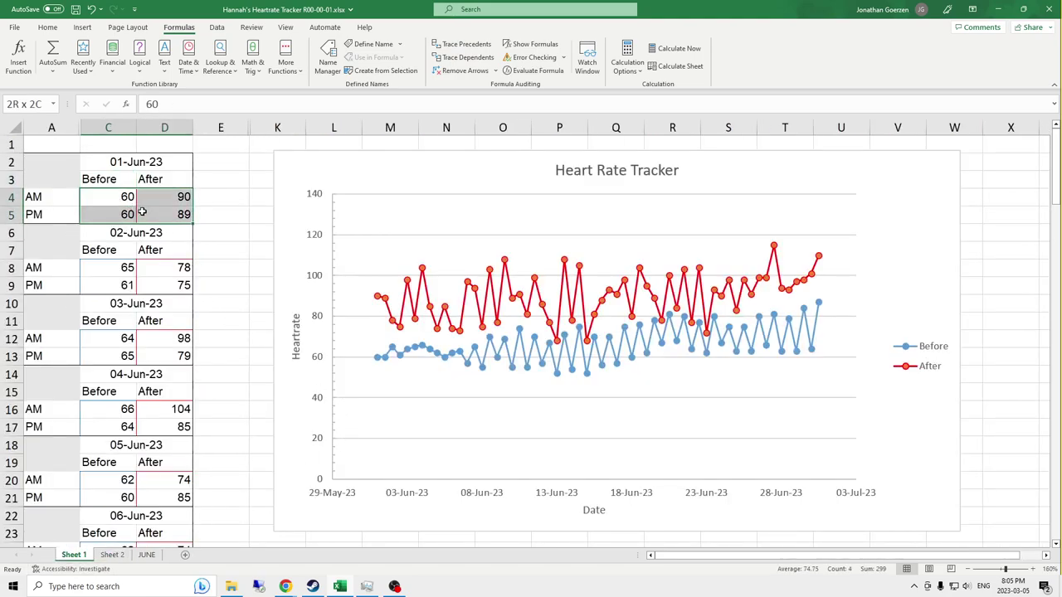
click(107, 262)
drag(107, 263, 170, 280)
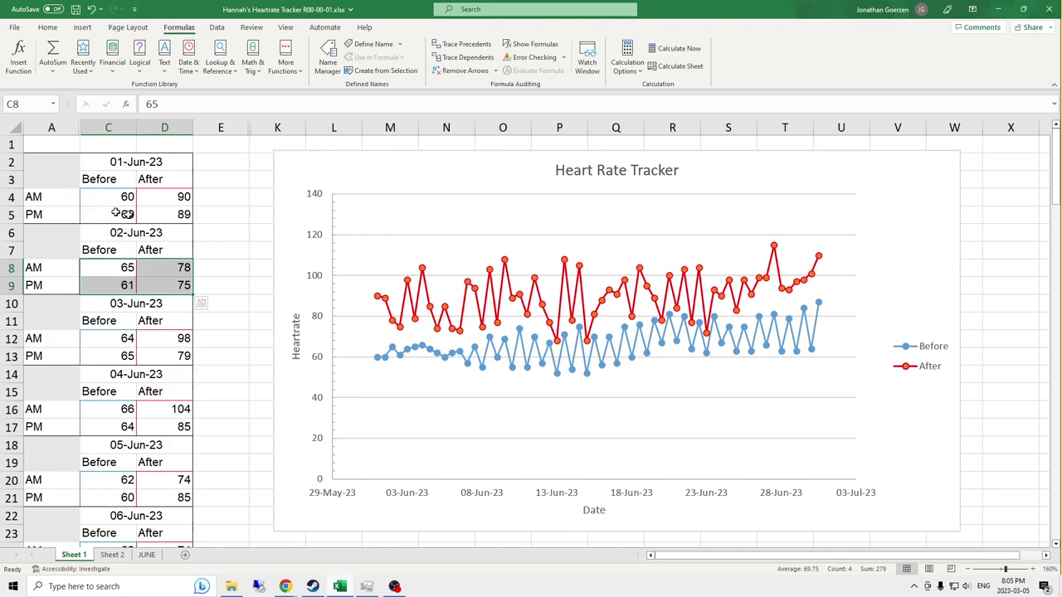
drag(48, 213, 158, 214)
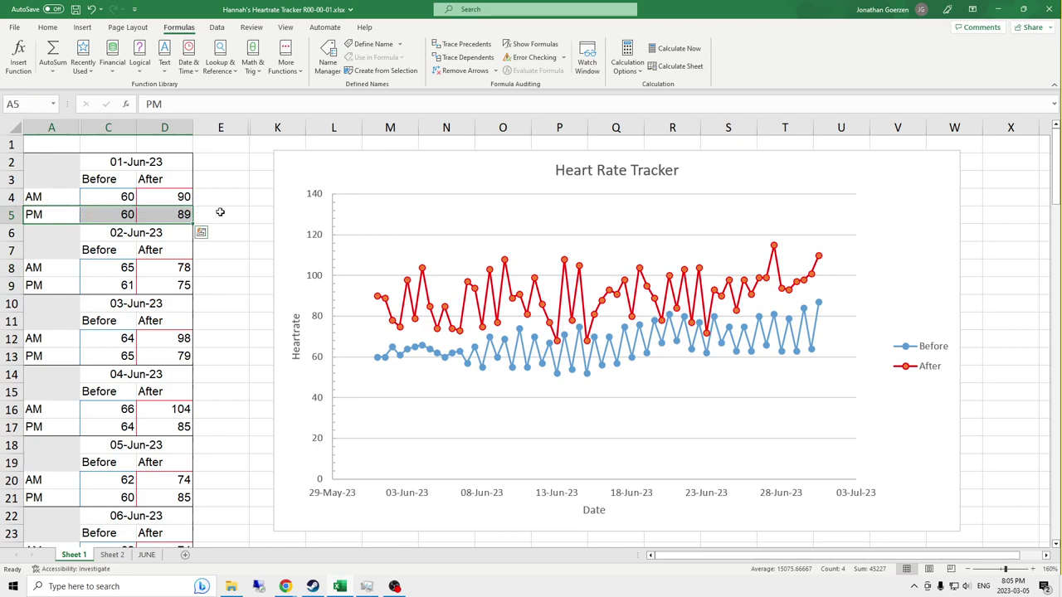
click(200, 194)
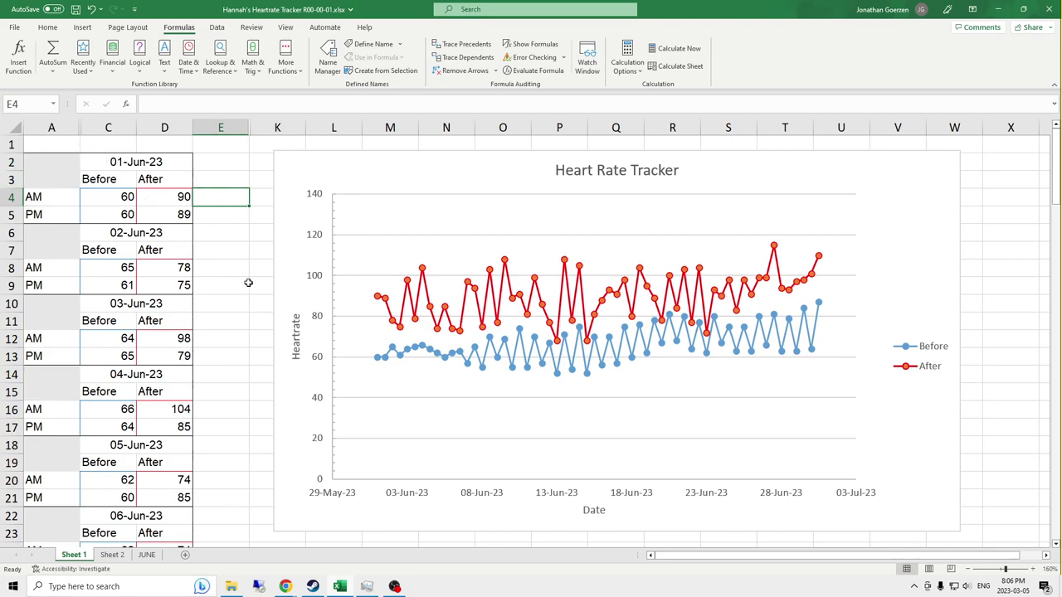
Step: Check the date formulas in C2 and C6, shift the chart right, and select columns E:K
click(133, 165)
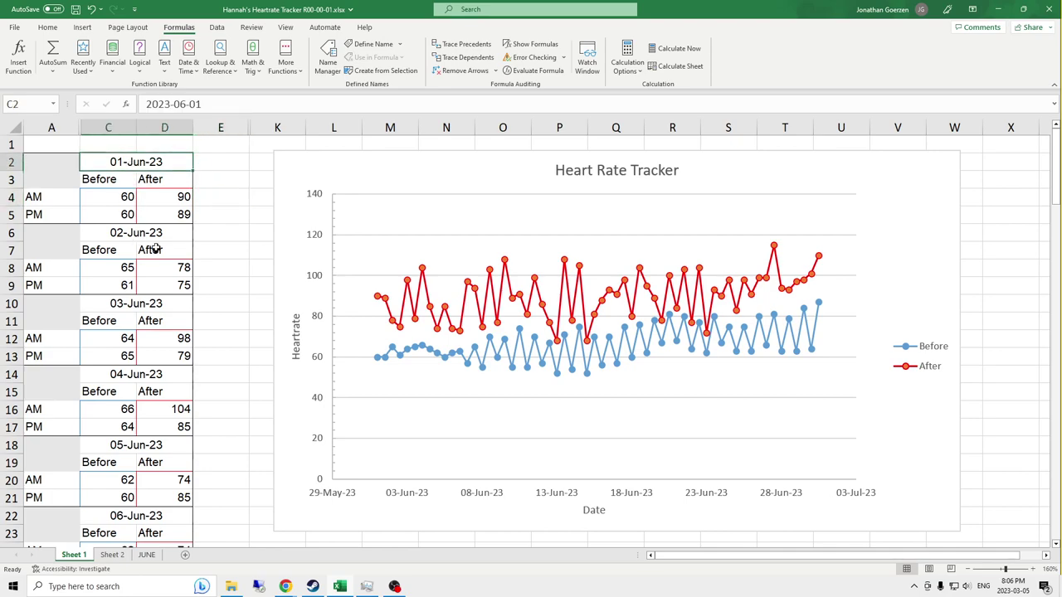
click(136, 232)
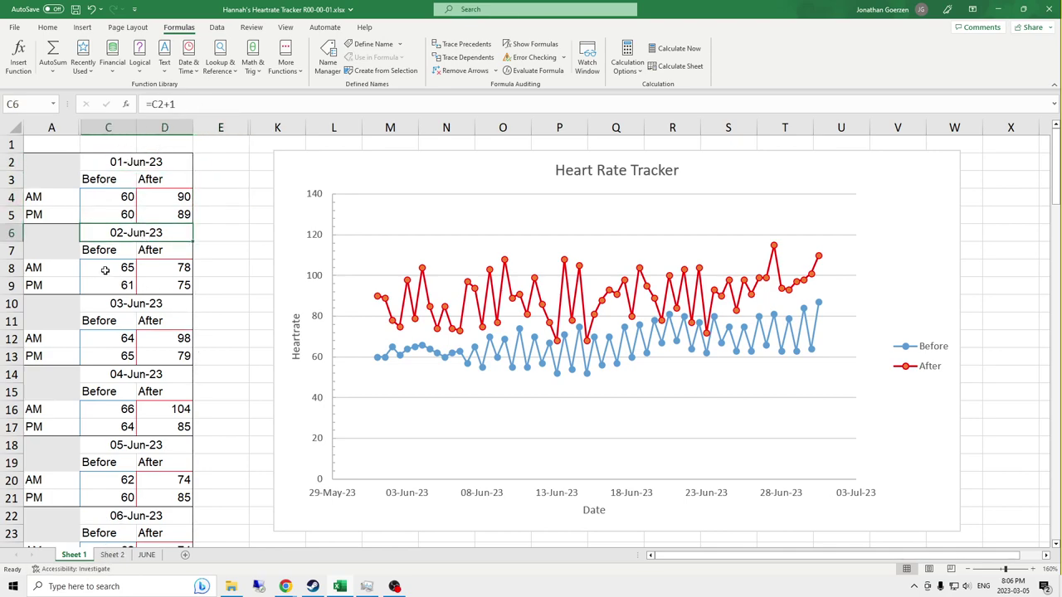
drag(112, 267, 153, 286)
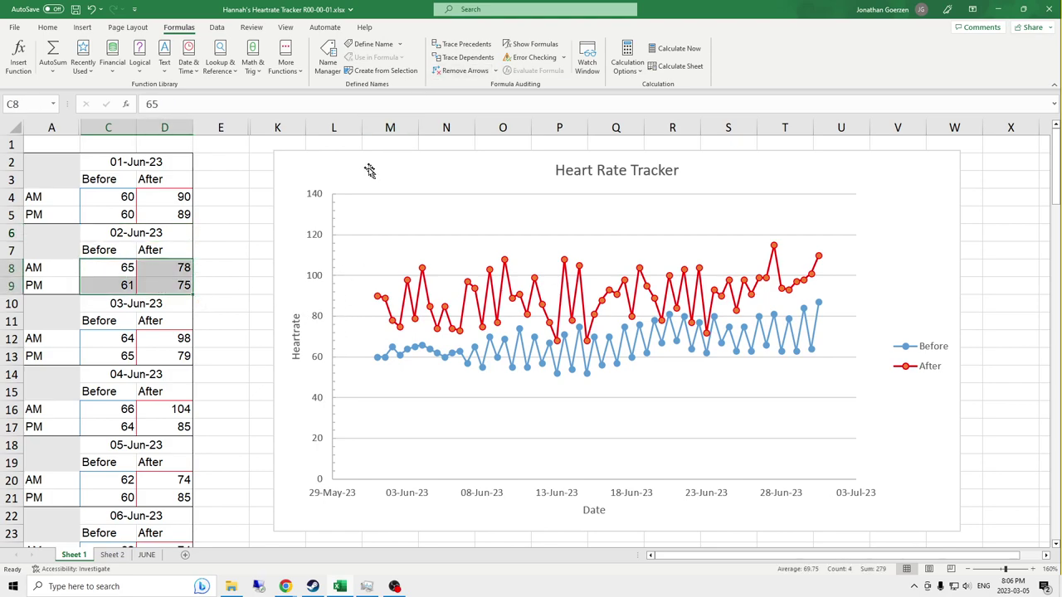
drag(369, 164, 444, 158)
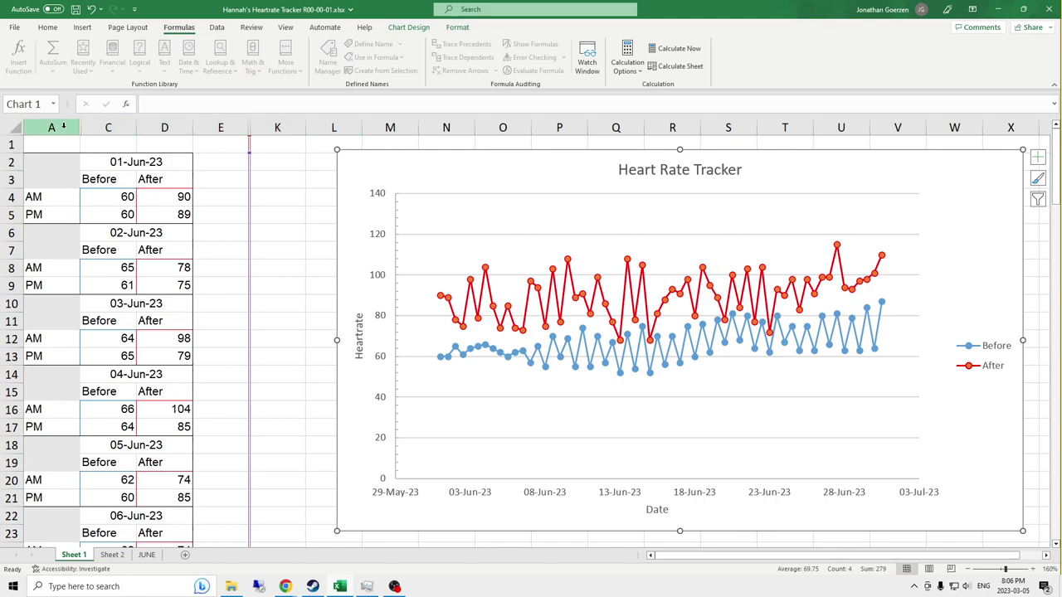
drag(236, 126, 266, 122)
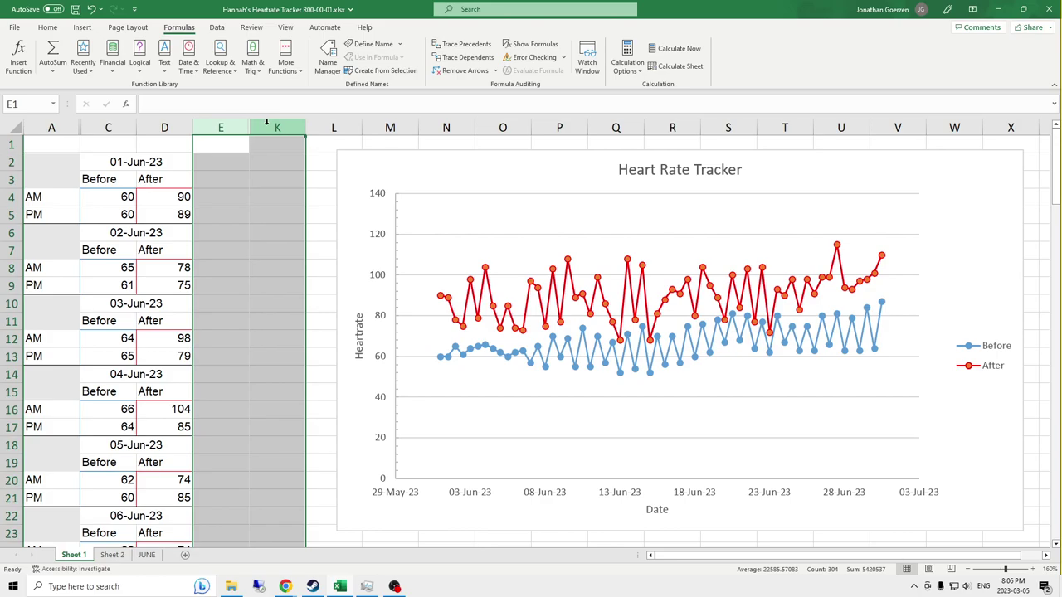
Step: Unhide columns F through J and move the chart clear of the table
right_click(266, 122)
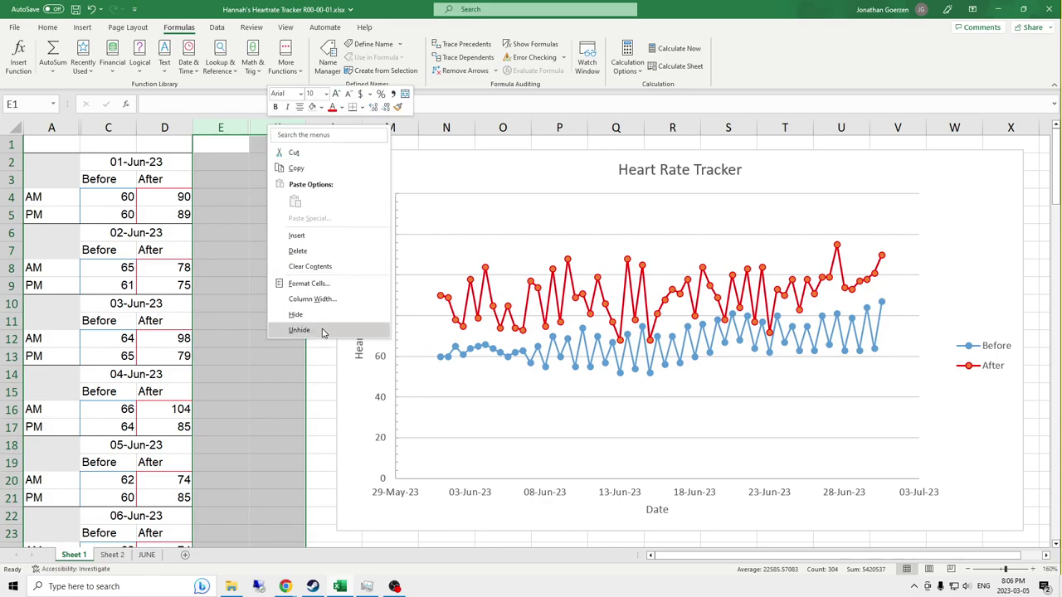
click(299, 330)
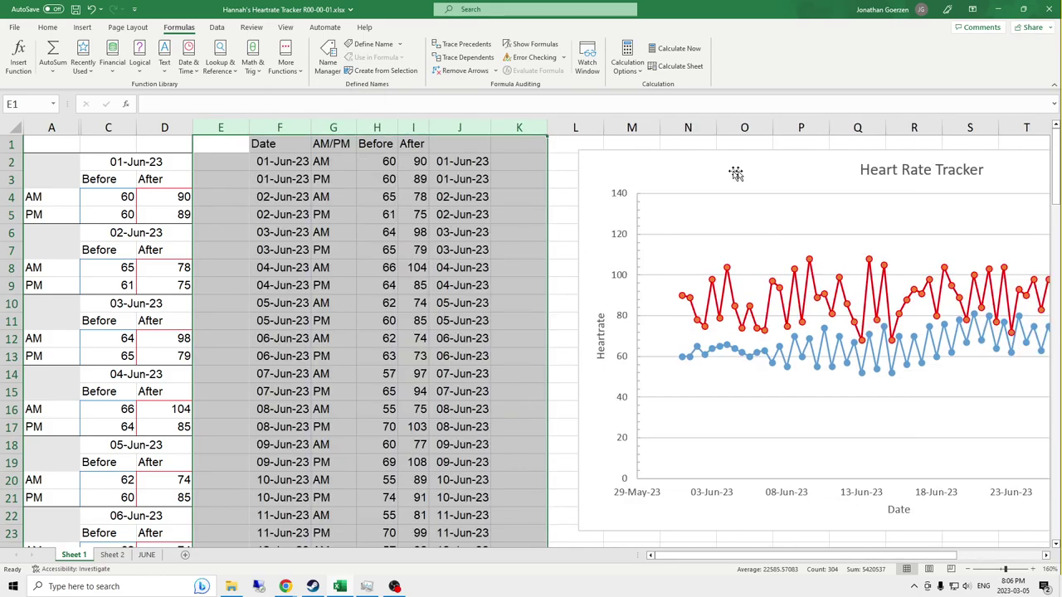
drag(645, 171, 760, 169)
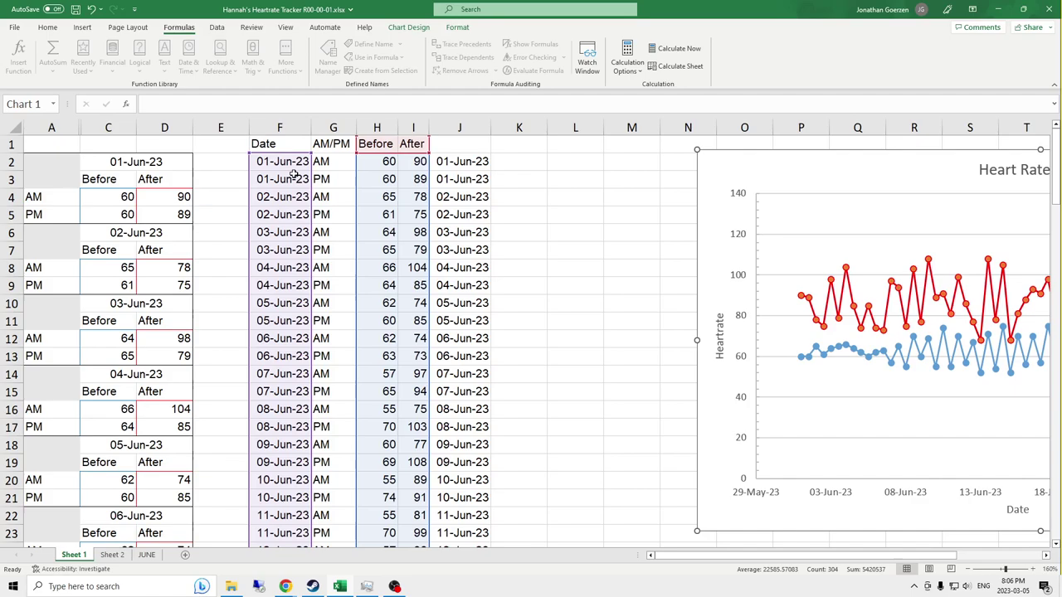
Step: Reveal the hidden column B between columns A and C
drag(50, 129, 108, 128)
right_click(109, 128)
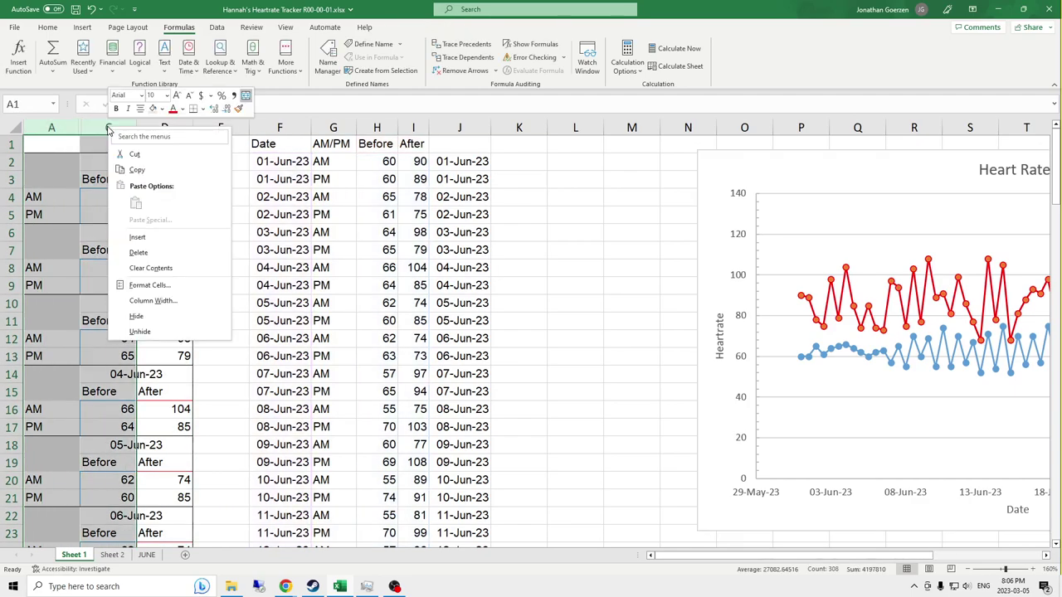
click(151, 320)
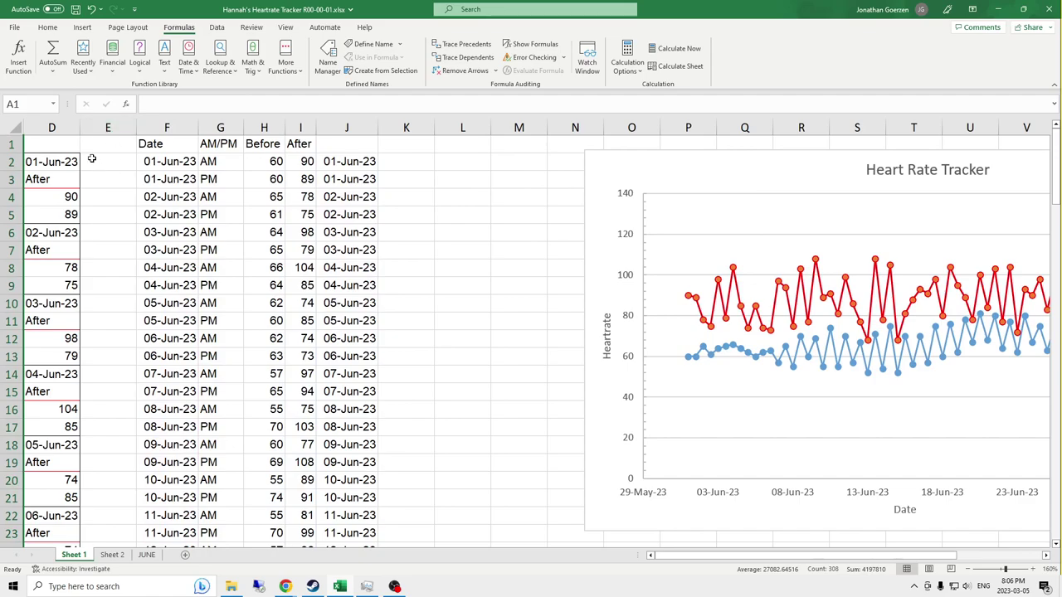
key(ctrl+z)
right_click(95, 133)
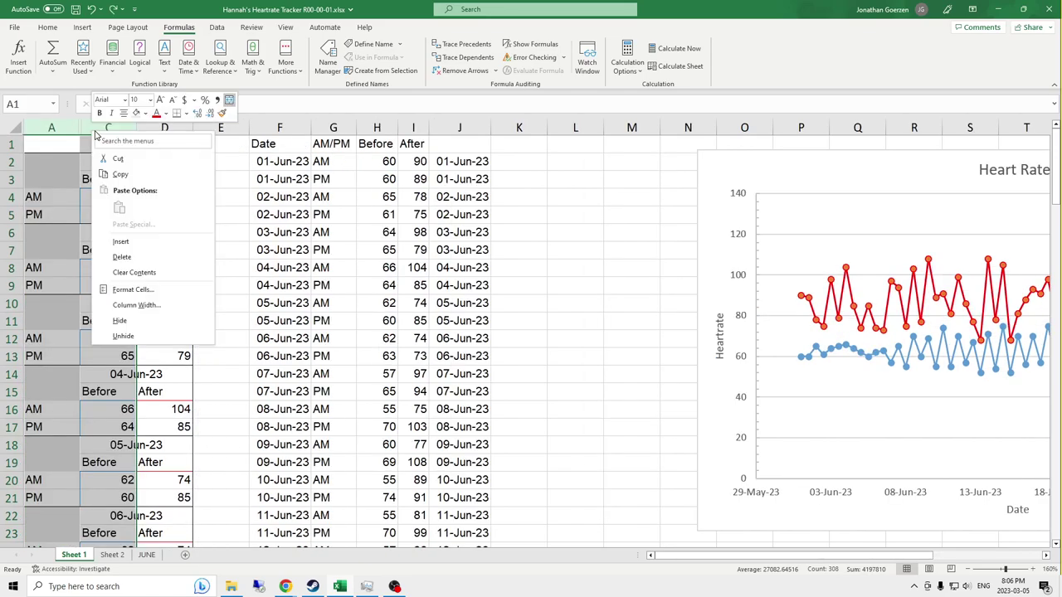
click(123, 336)
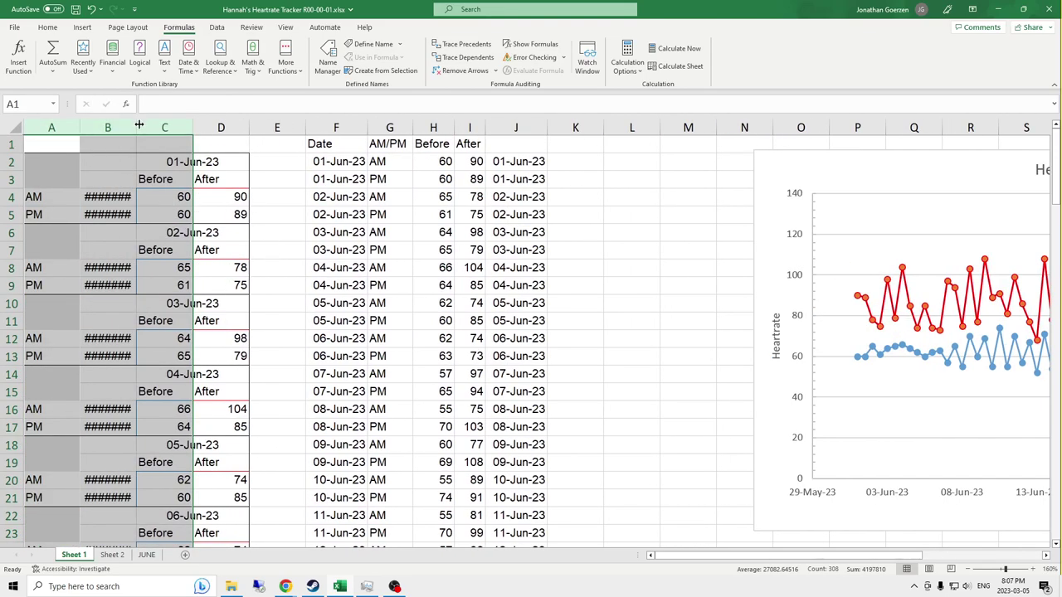
Step: Autofit columns A–C and format column B as Long Date
double_click(137, 125)
click(93, 127)
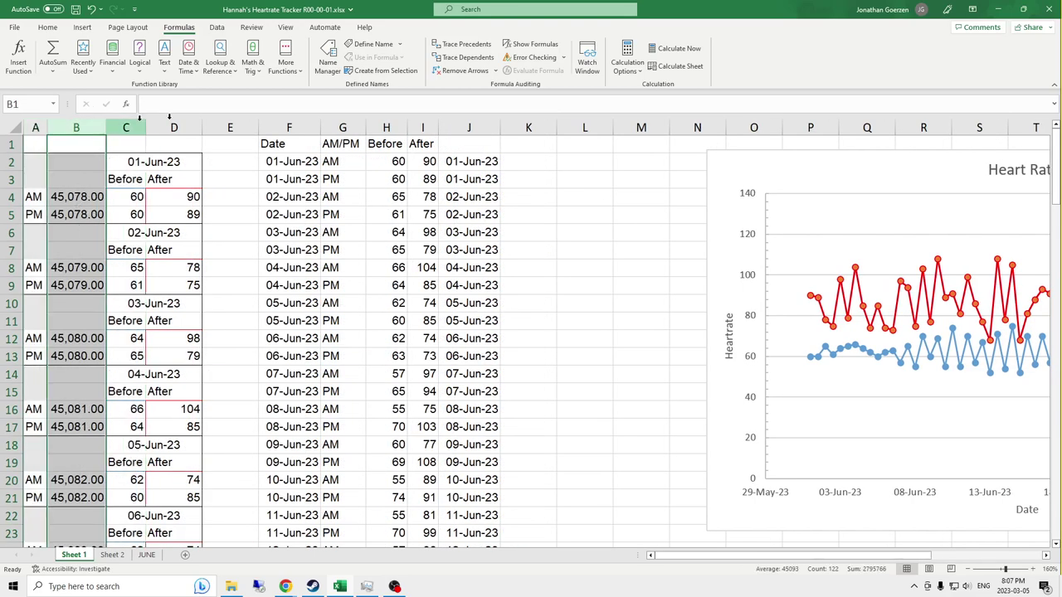
click(48, 27)
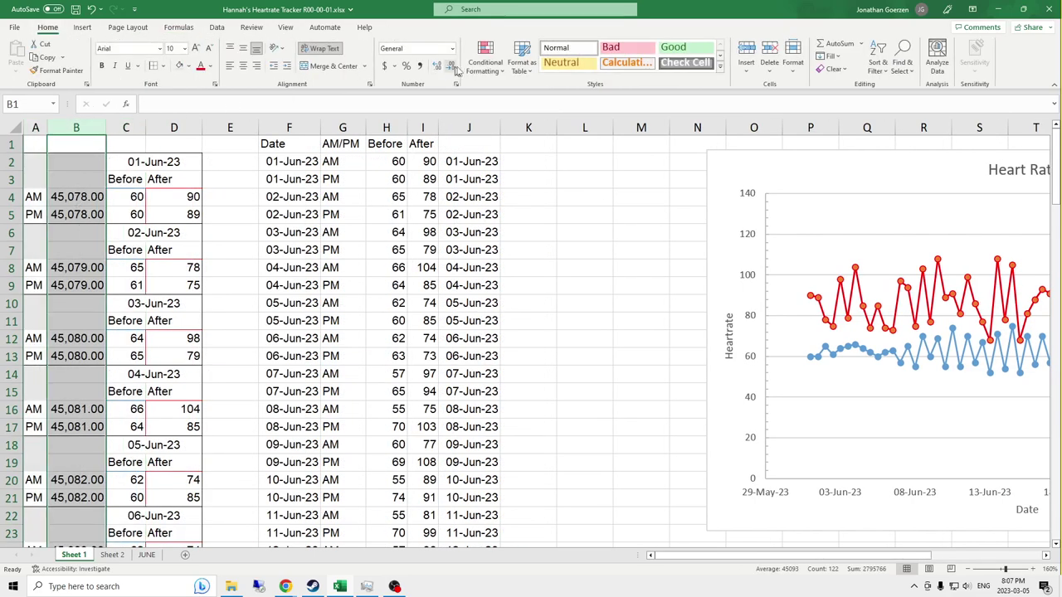
click(453, 49)
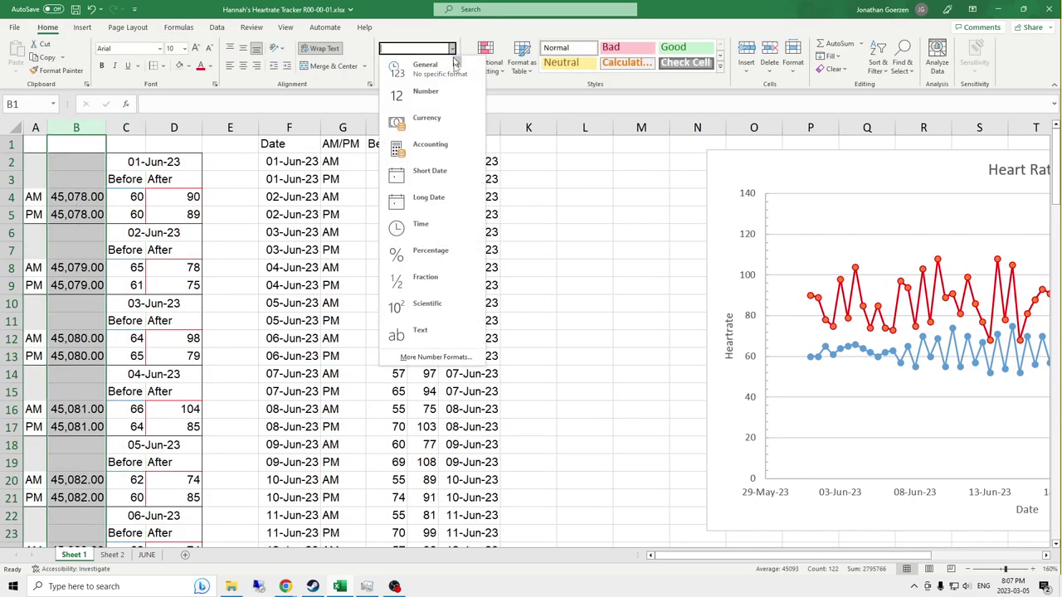
click(430, 171)
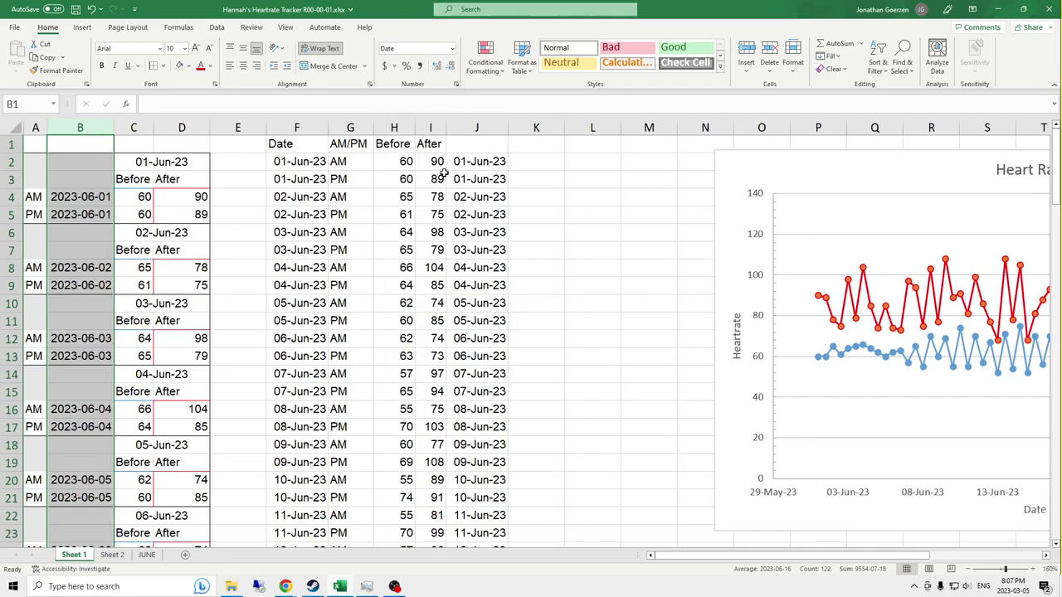
click(450, 49)
click(437, 201)
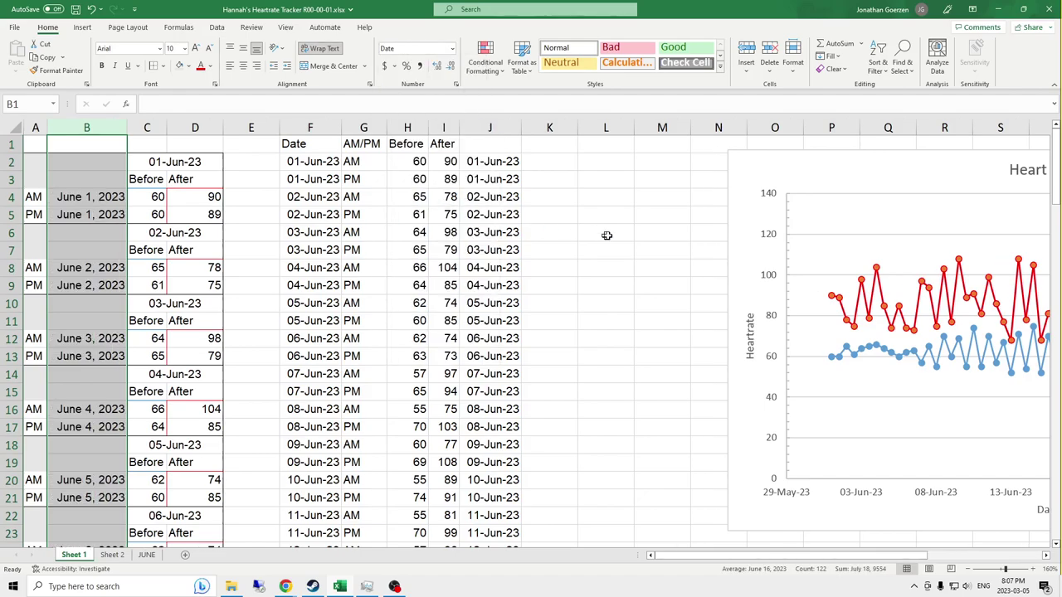
Step: Format columns F and J as Long Date and widen them to fit
click(489, 127)
ctrl+click(310, 127)
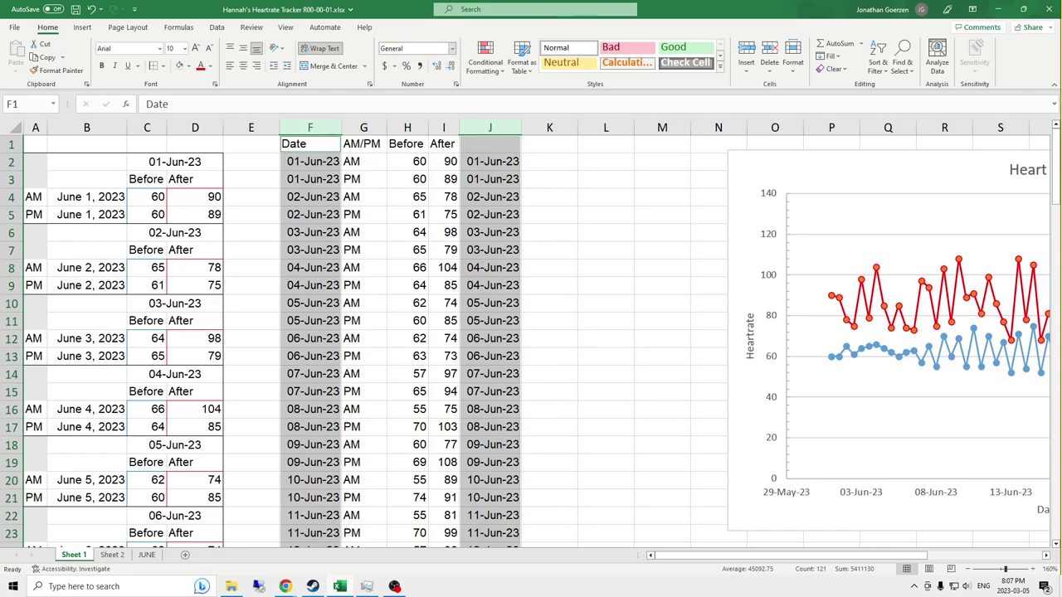
click(450, 49)
click(431, 200)
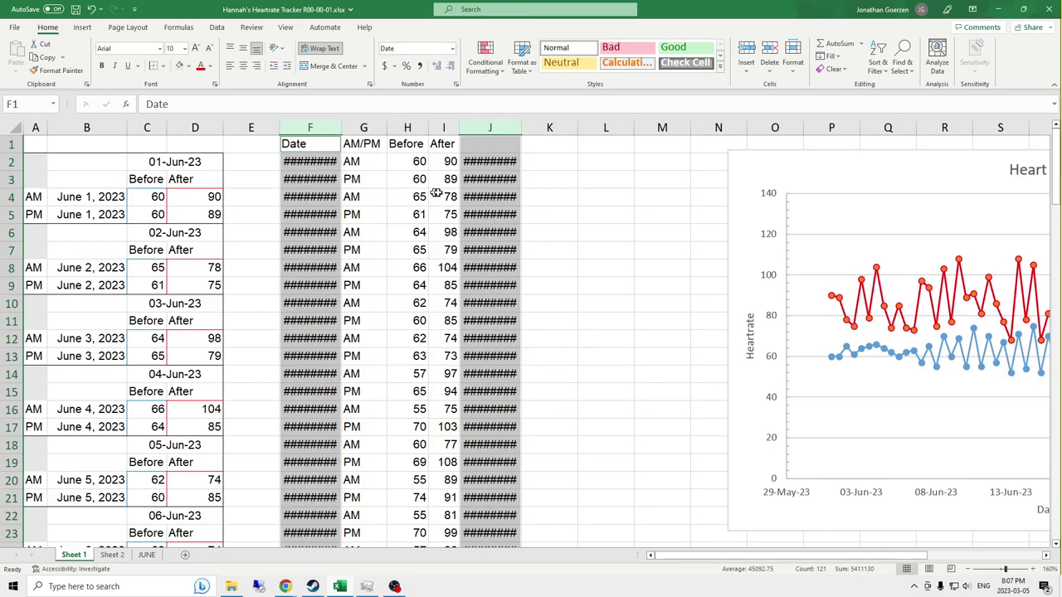
double_click(520, 126)
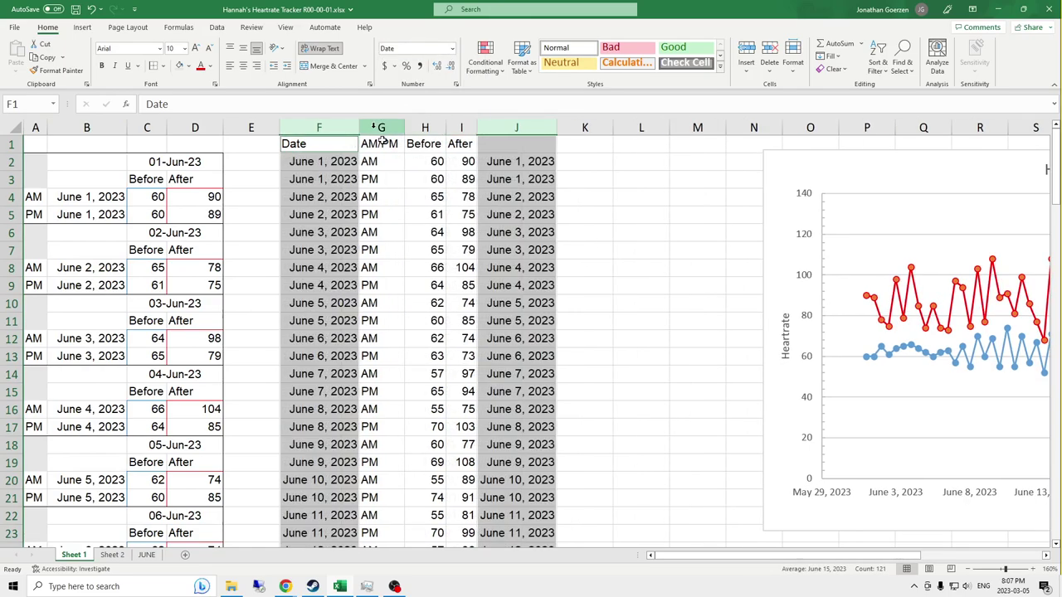
click(619, 290)
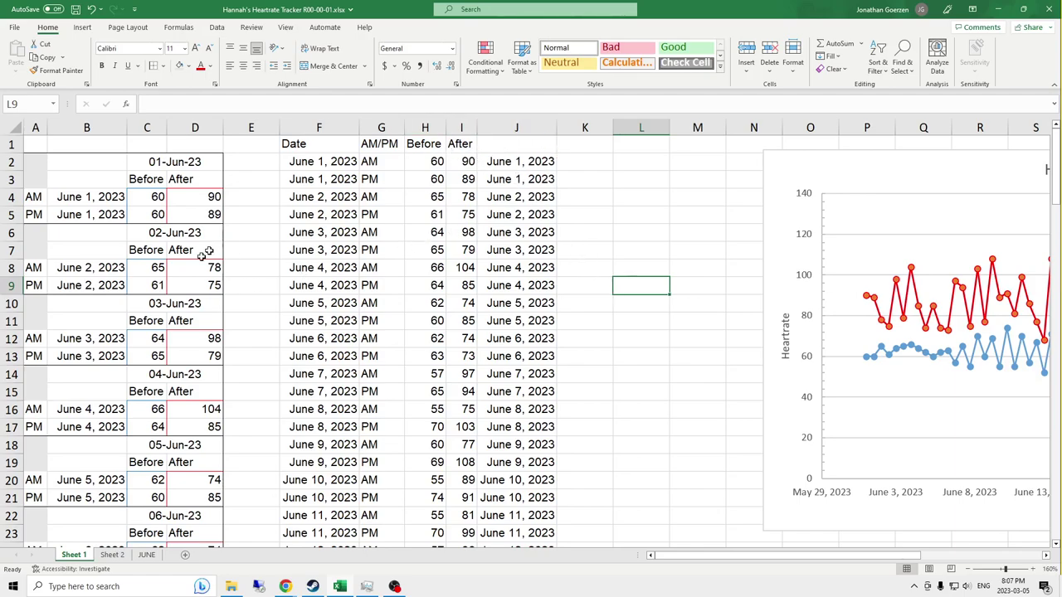
Step: Clear the 02-Jun-23 readings C8:D9 and inspect the formulas in H4, J2 and J5
drag(146, 274, 176, 286)
key(Delete)
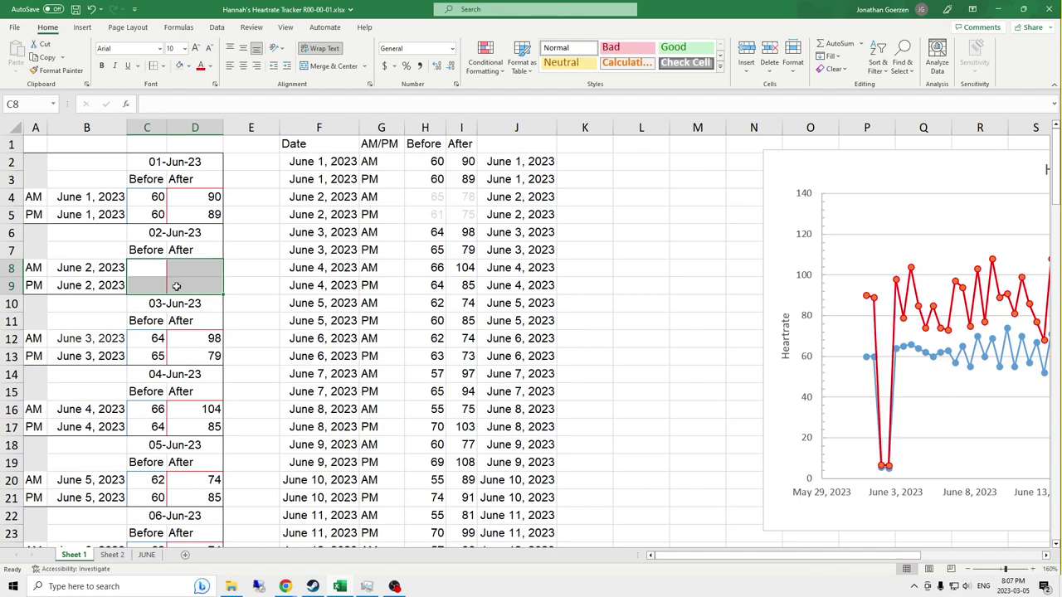
click(414, 200)
click(528, 164)
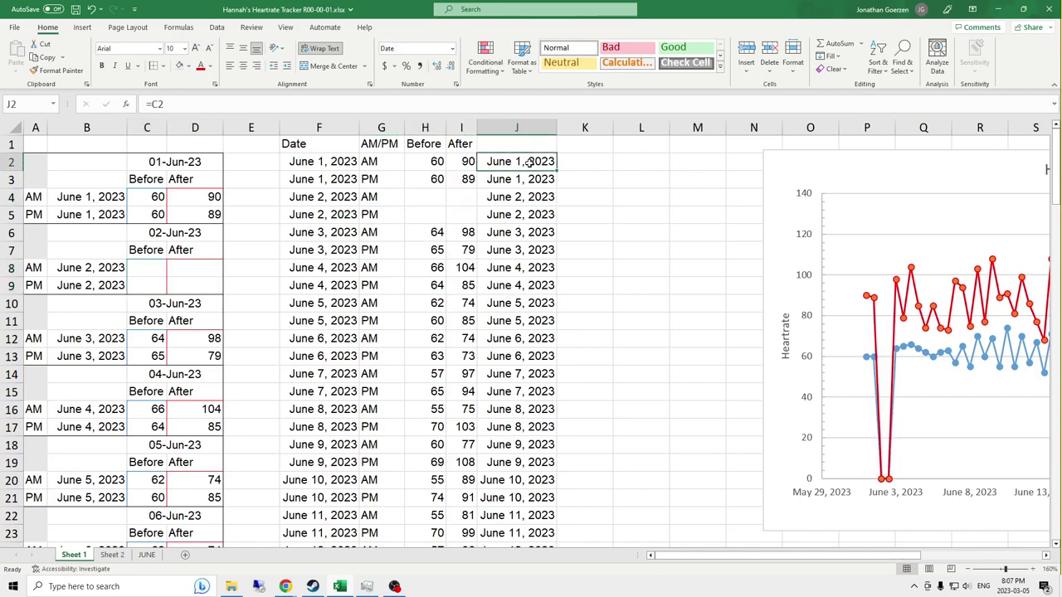
click(527, 214)
Step: Inspect the formulas in F2, I4 and F4, then show the Formulas ribbon tab
click(328, 167)
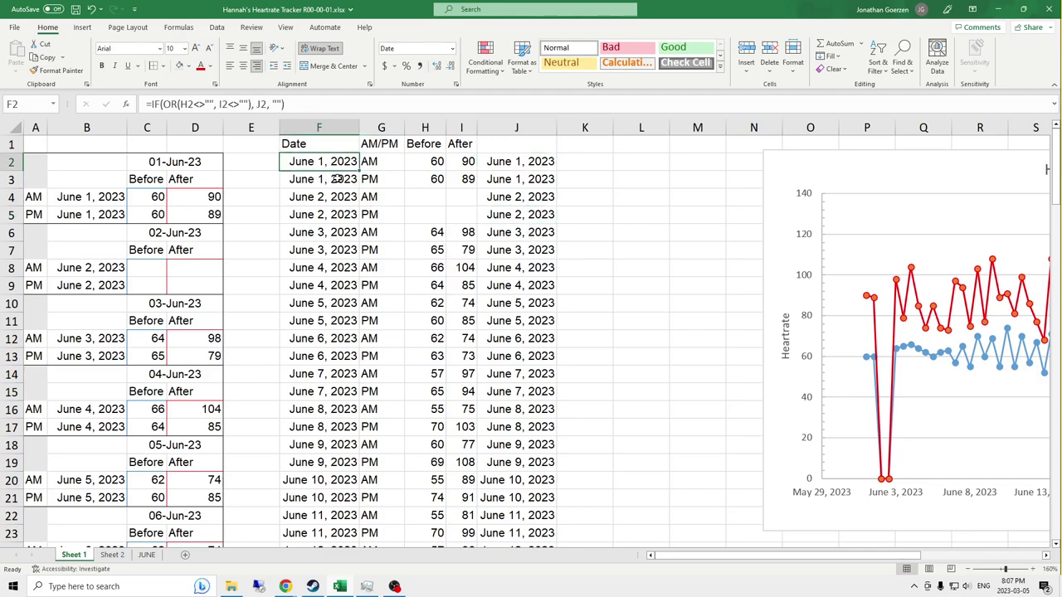
click(351, 99)
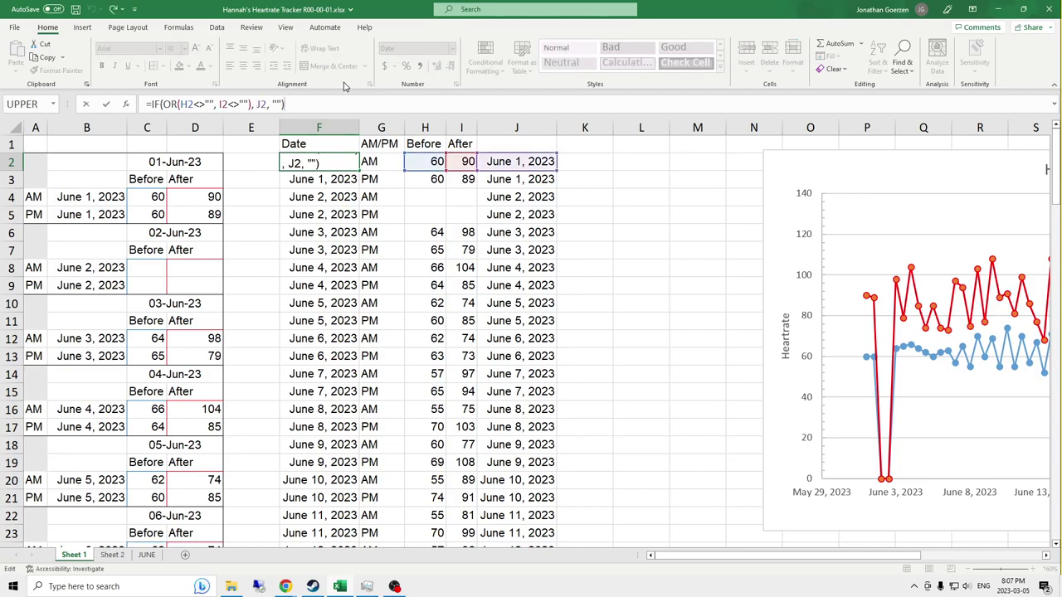
click(456, 195)
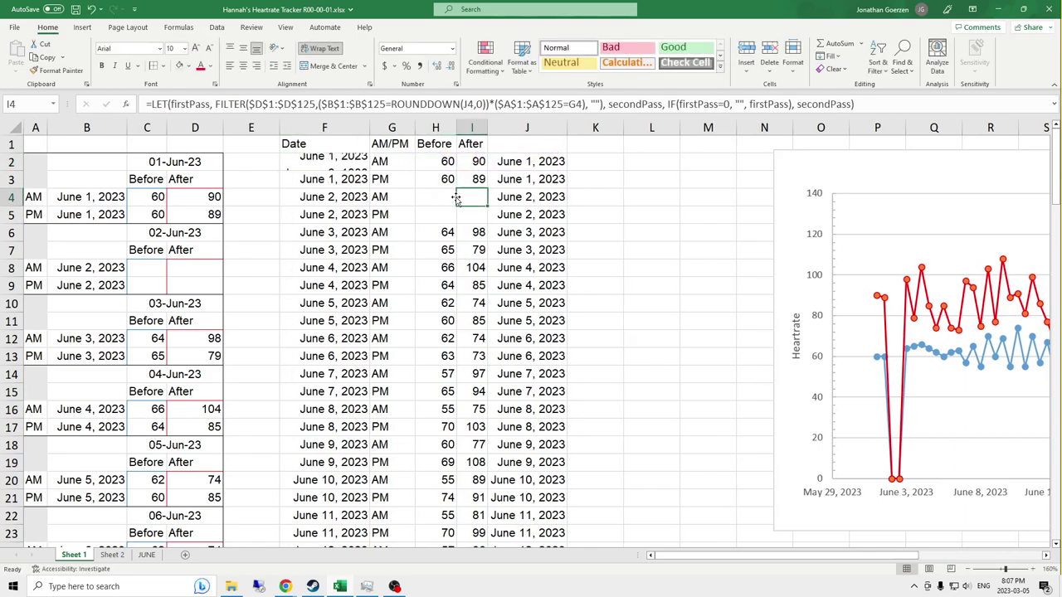
click(341, 202)
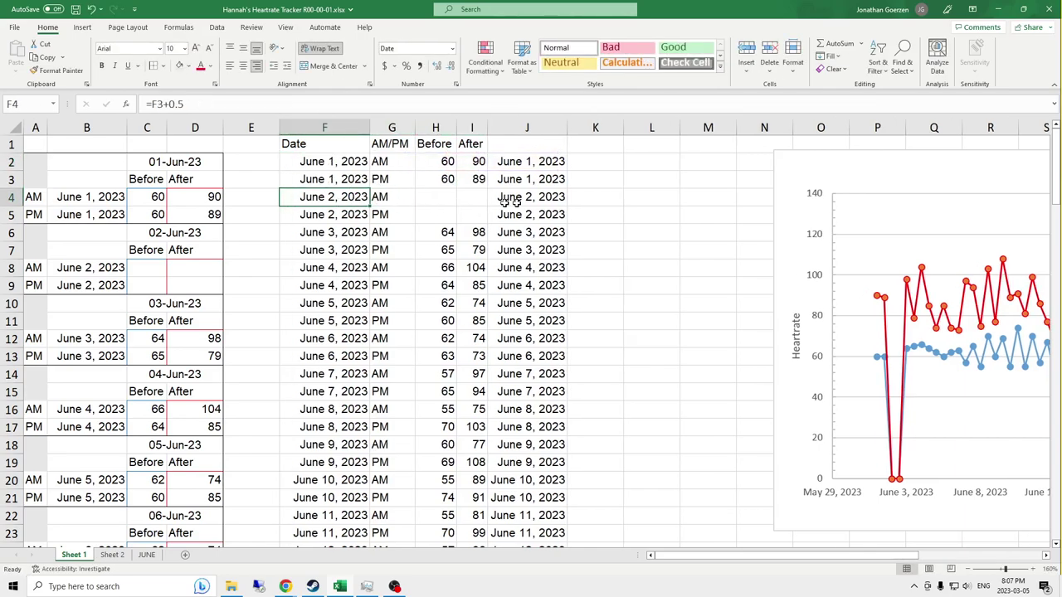
click(249, 30)
click(178, 27)
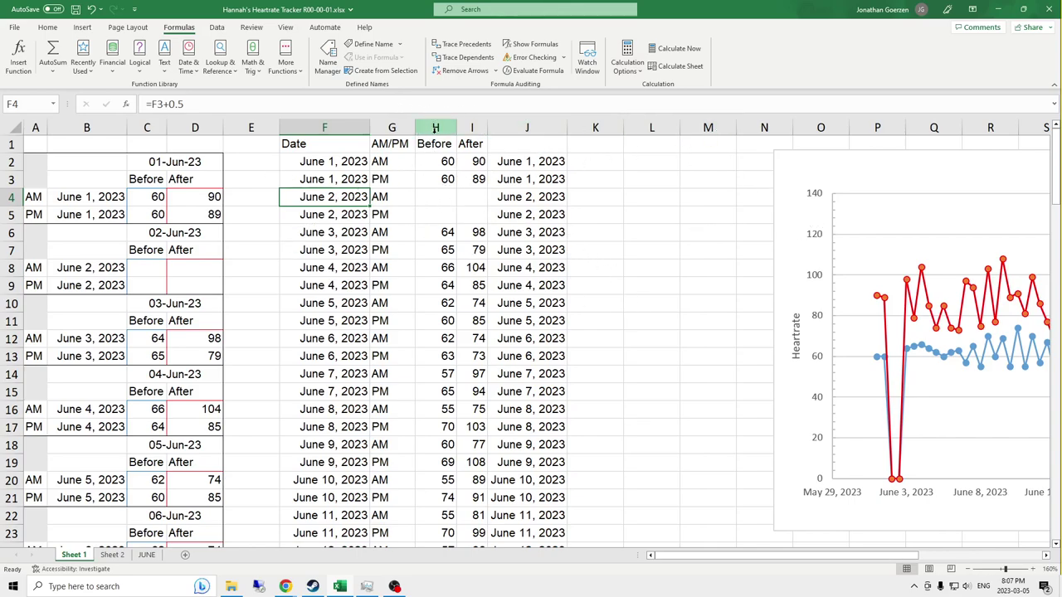
click(393, 164)
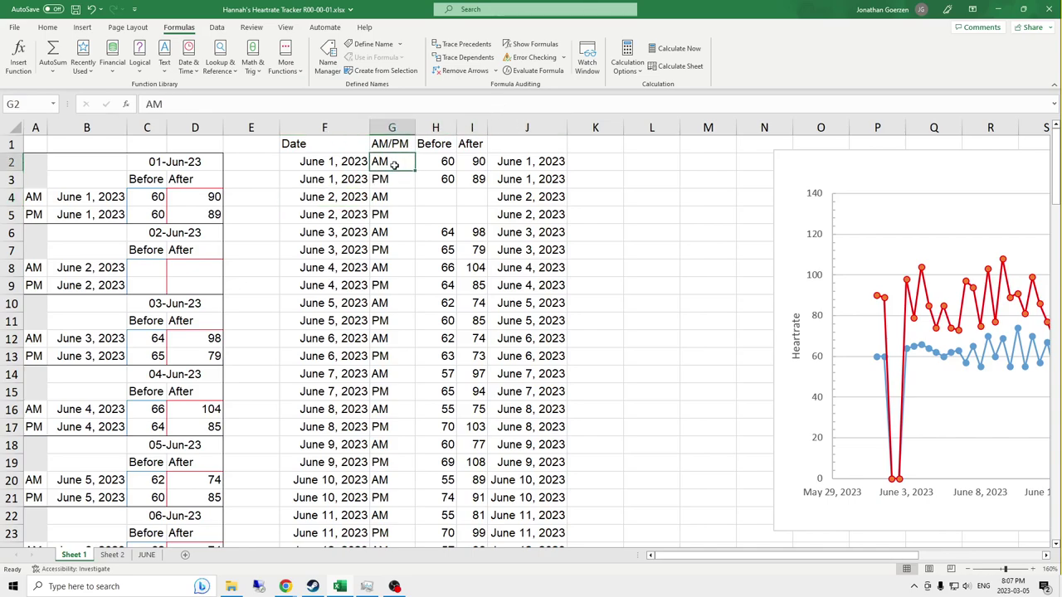
key(Down)
key(Down)
key(Down)
key(Down)
key(Down)
key(Down)
key(Down)
key(Down)
key(Down)
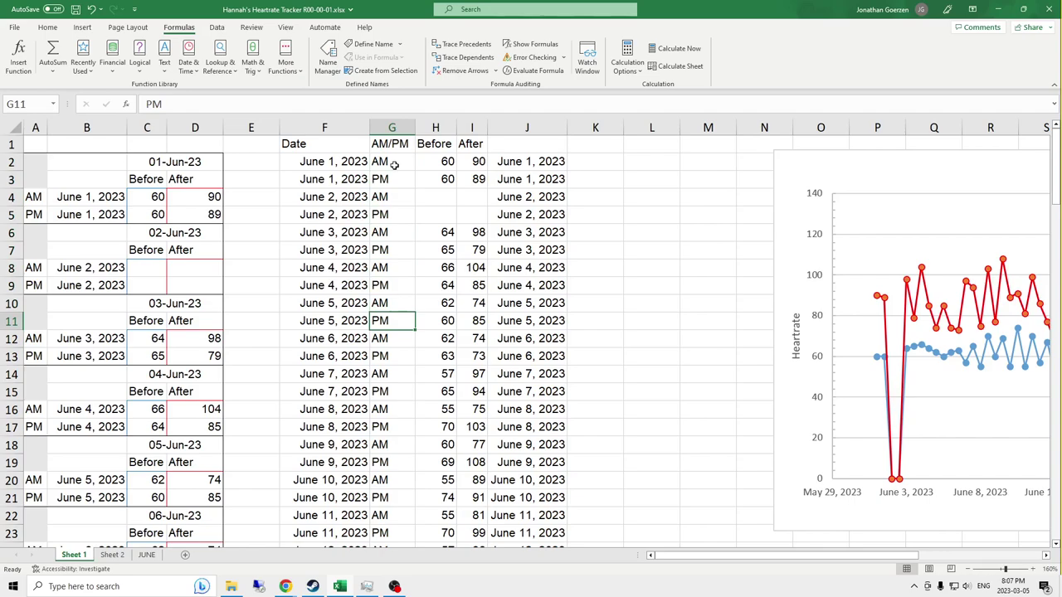
key(Up)
key(Up)
key(Up)
key(Up)
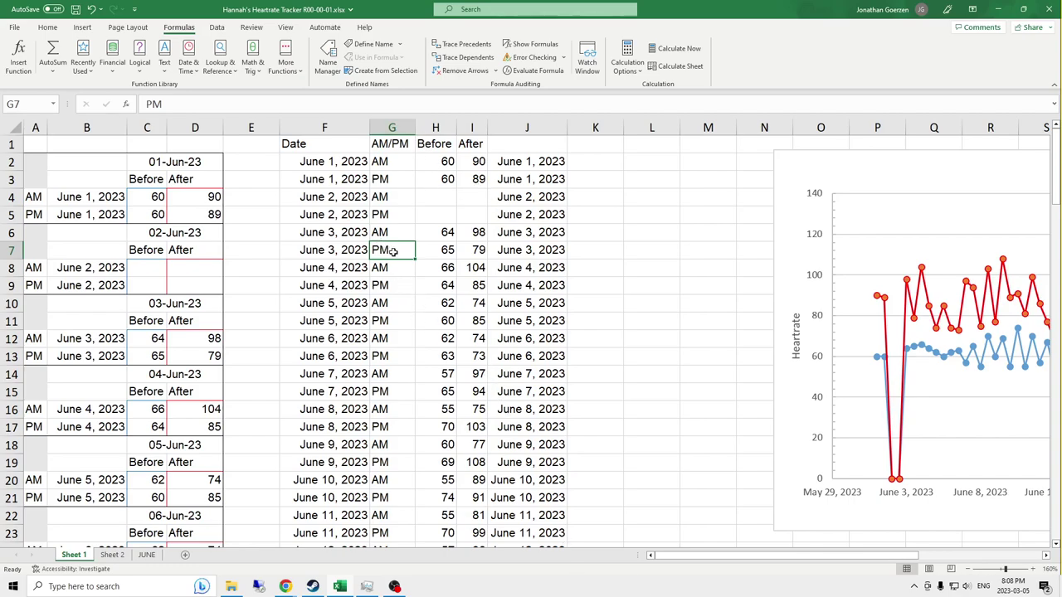
click(328, 161)
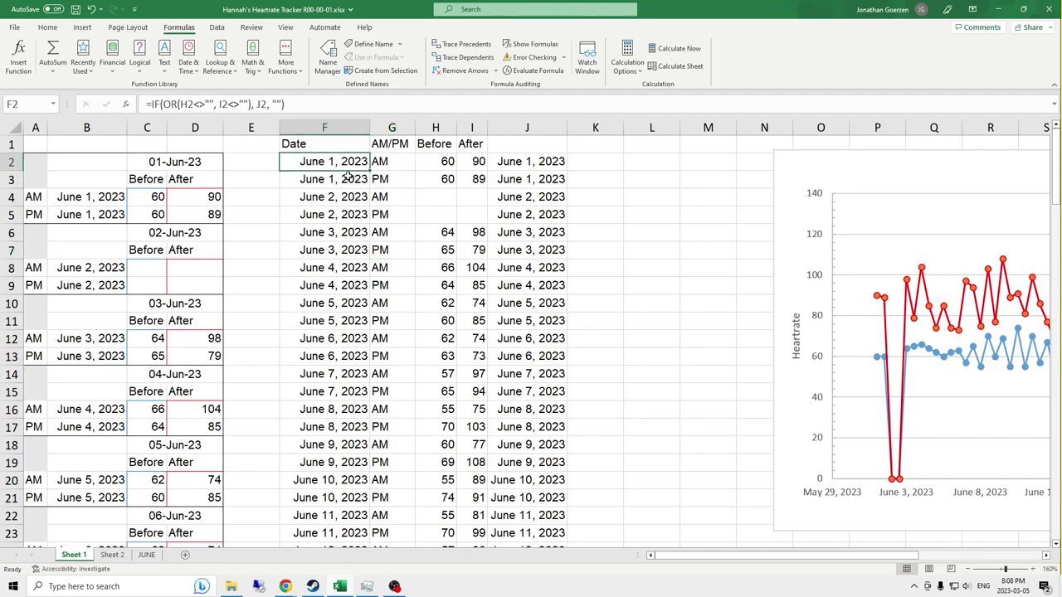
click(883, 199)
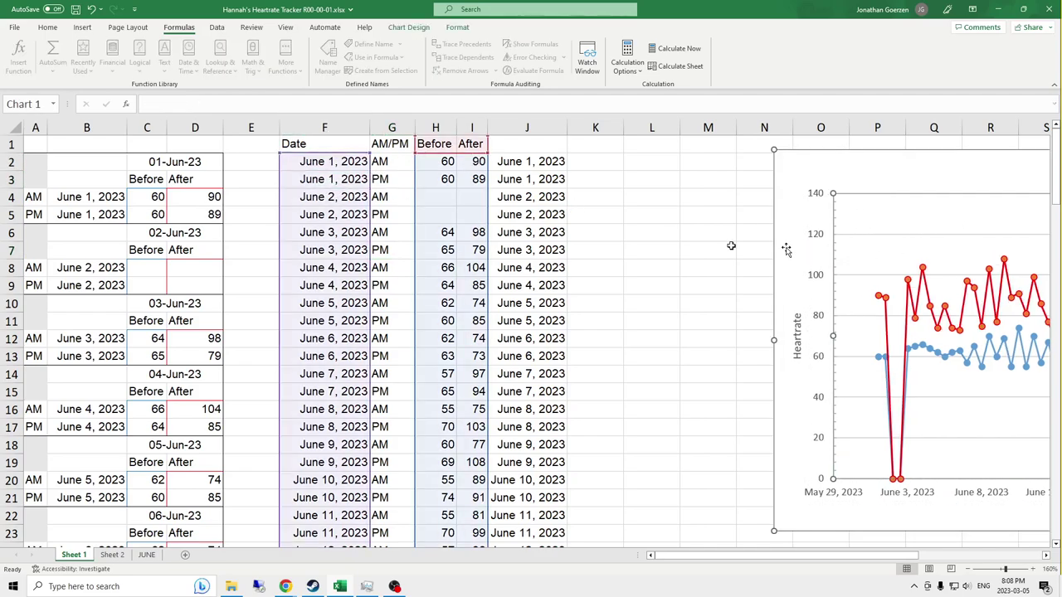
click(322, 203)
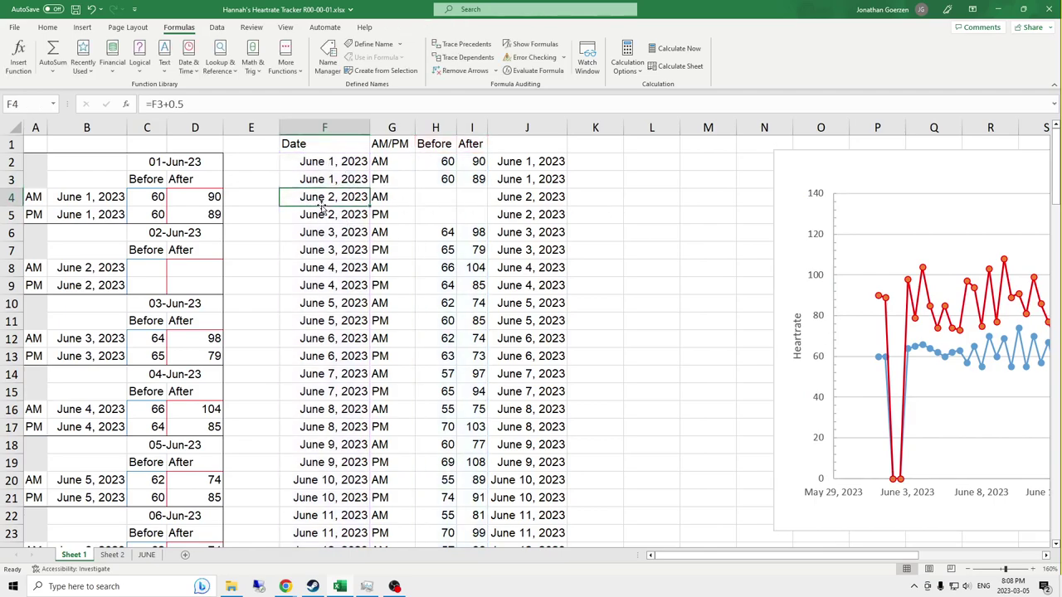
click(338, 161)
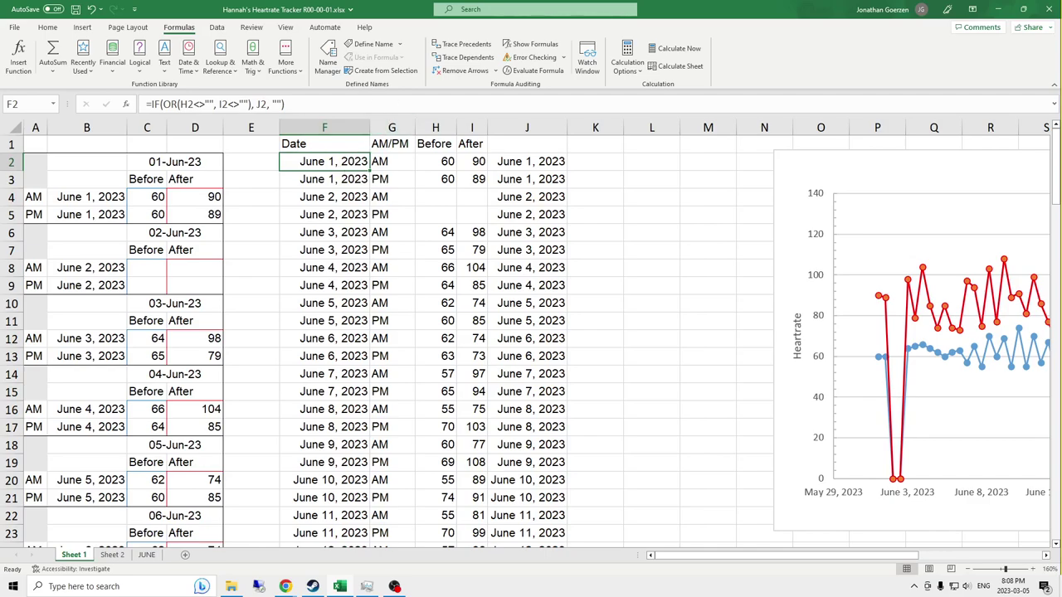
click(287, 104)
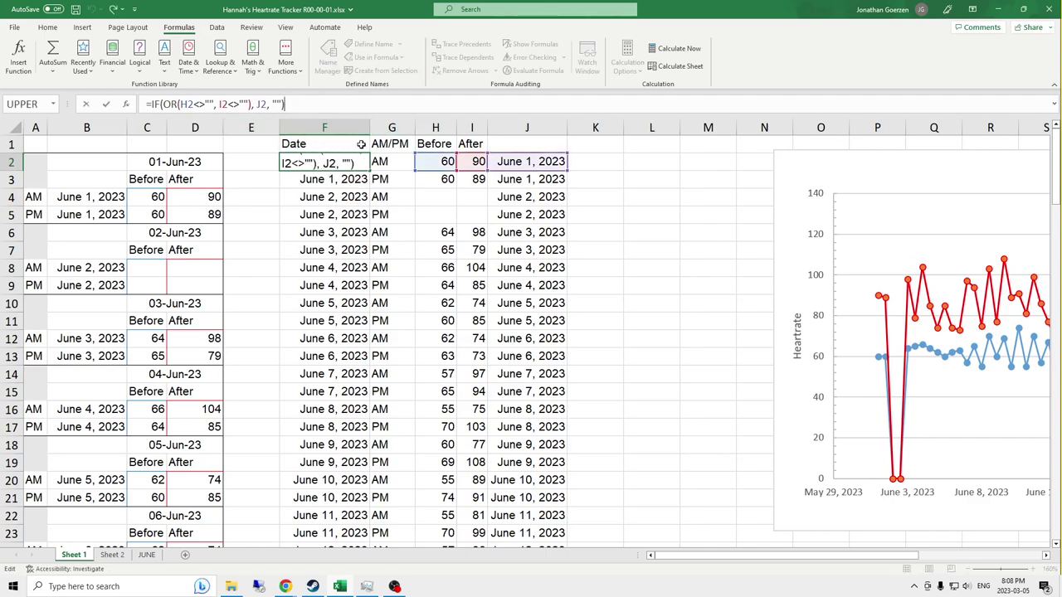
key(Return)
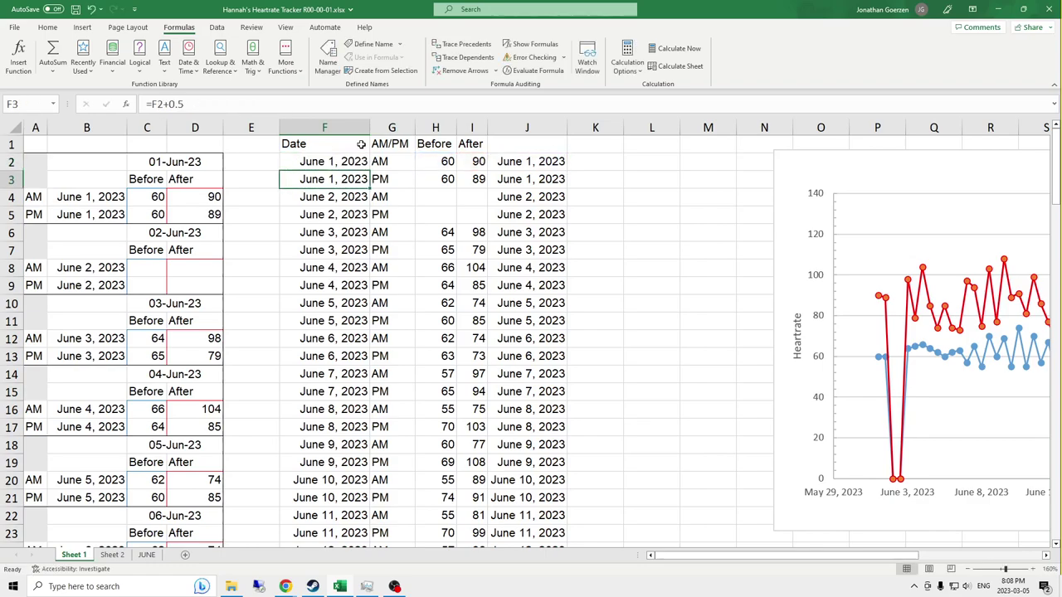
click(529, 161)
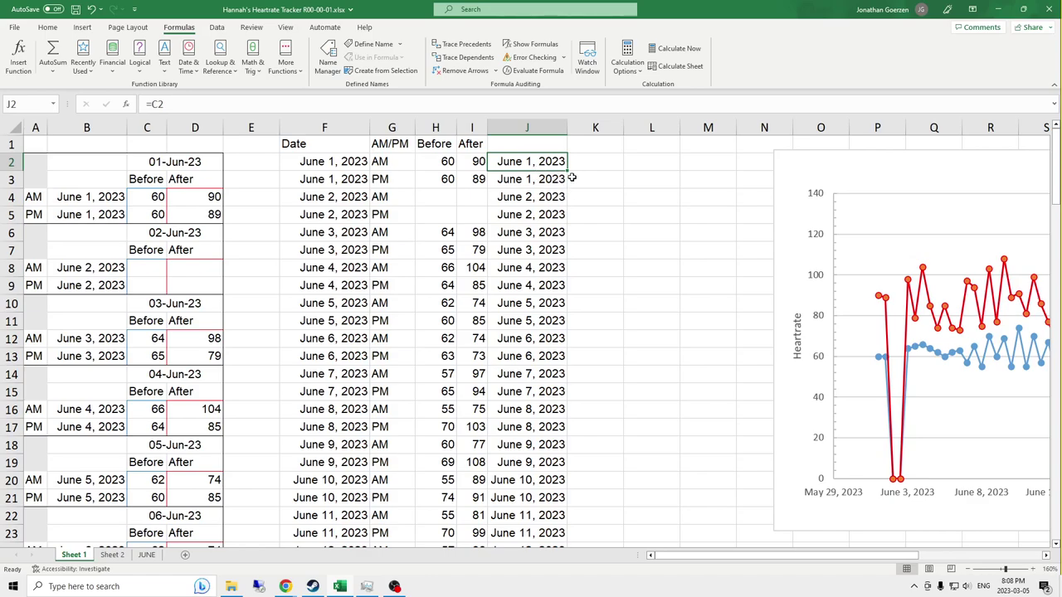
click(549, 131)
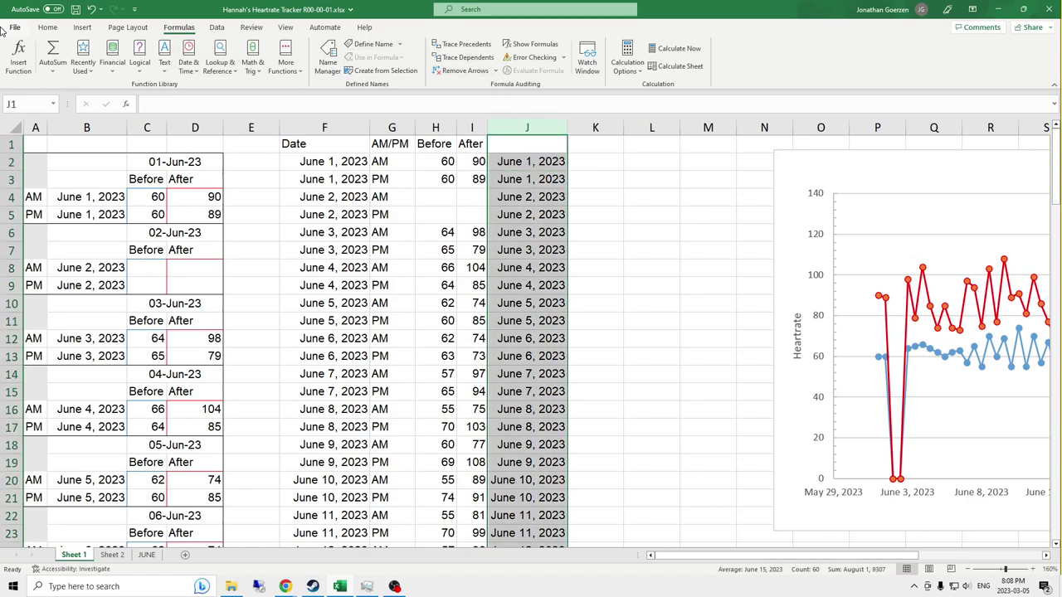
click(538, 184)
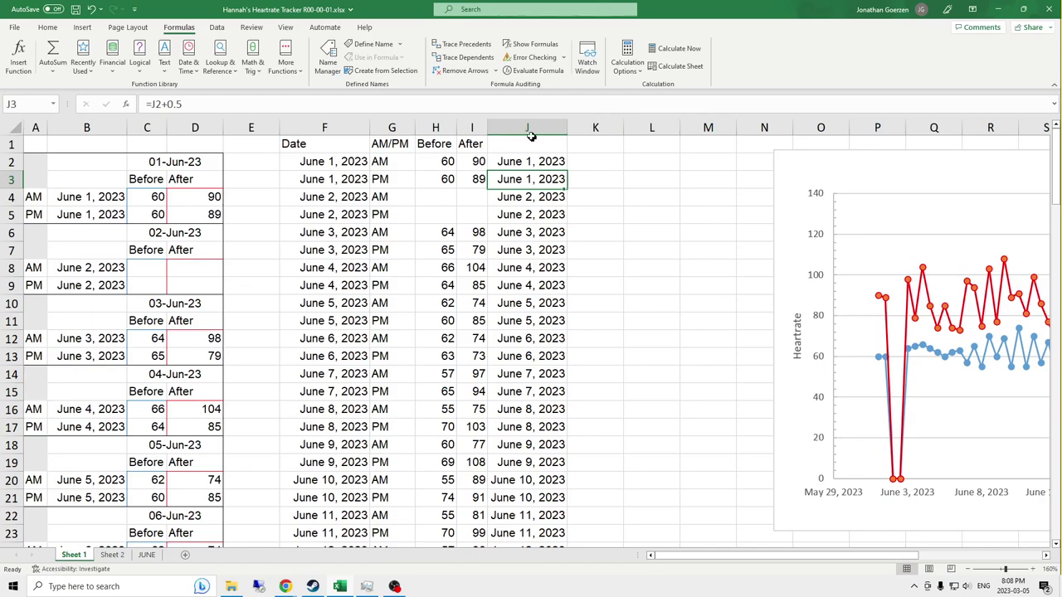
Step: Show J3:J10 in Number format to expose serial values like 45078.50
drag(541, 190, 546, 303)
click(47, 27)
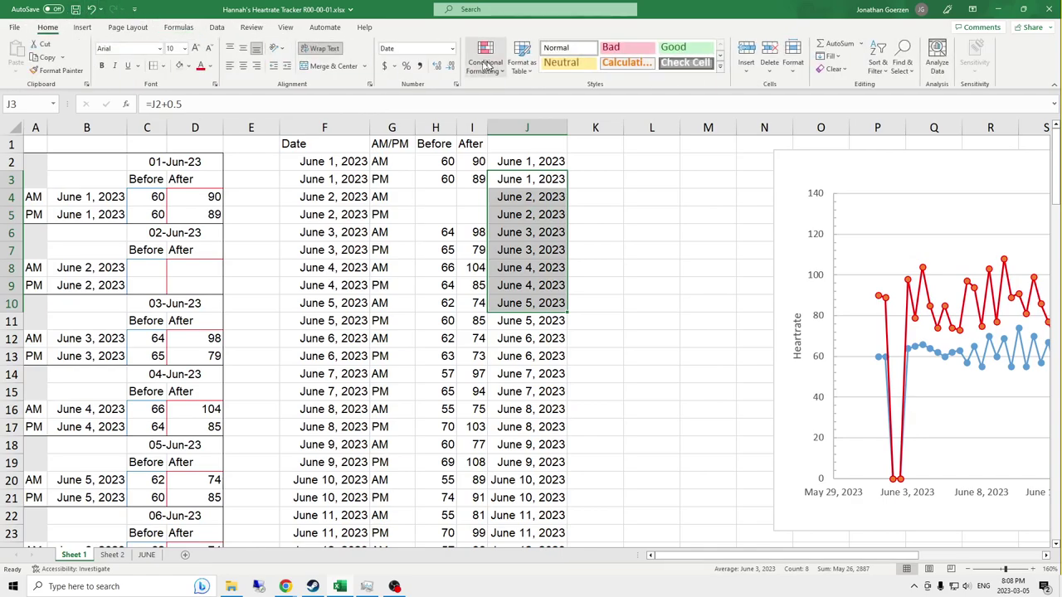
click(451, 48)
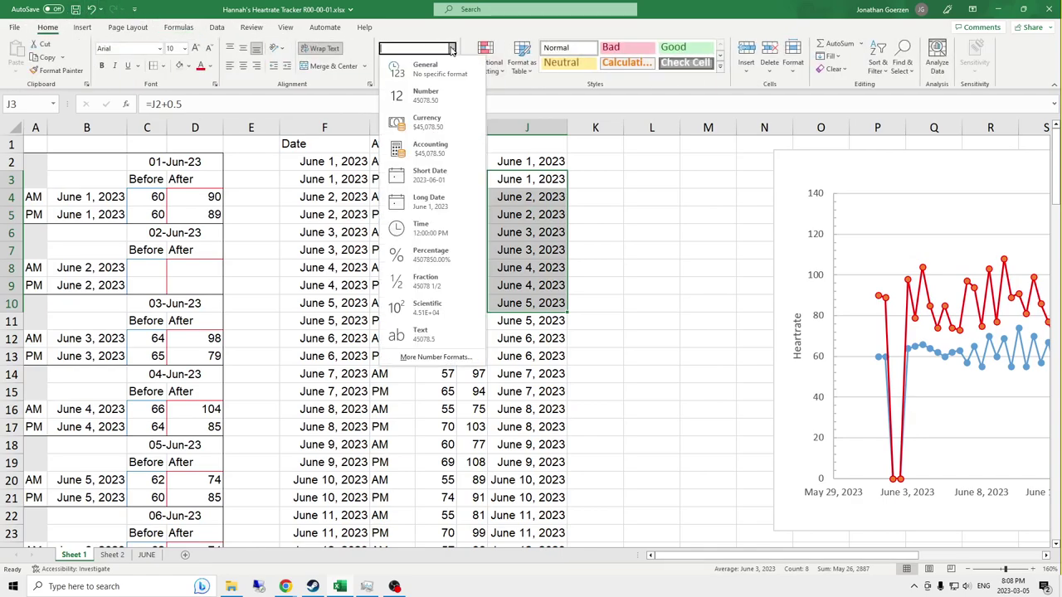
click(434, 96)
click(537, 200)
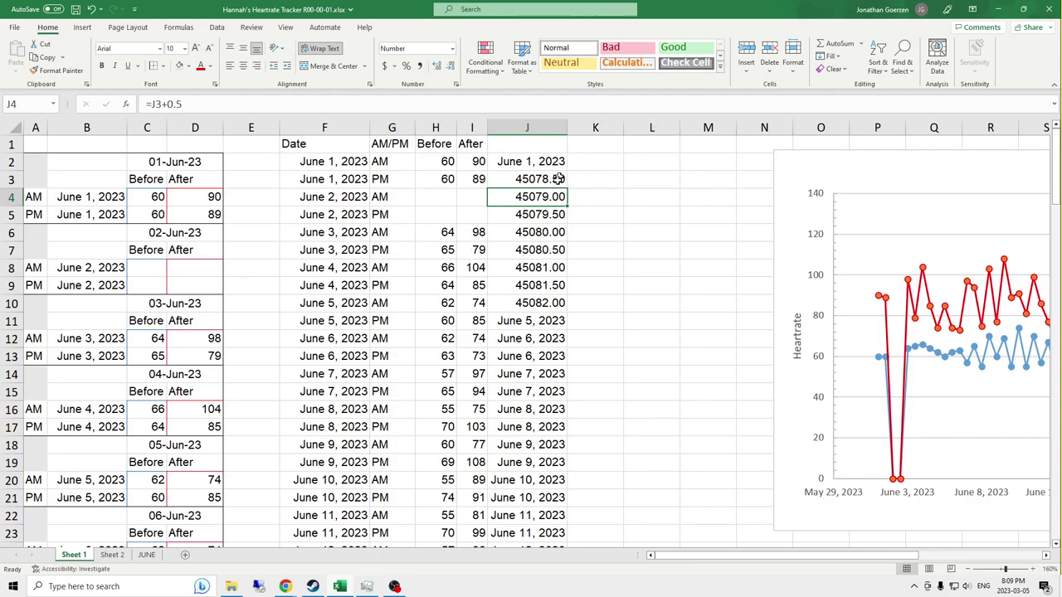
Step: Return J3:J10 to Long Date format and inspect the SWITCH formula in B4
drag(554, 180, 568, 300)
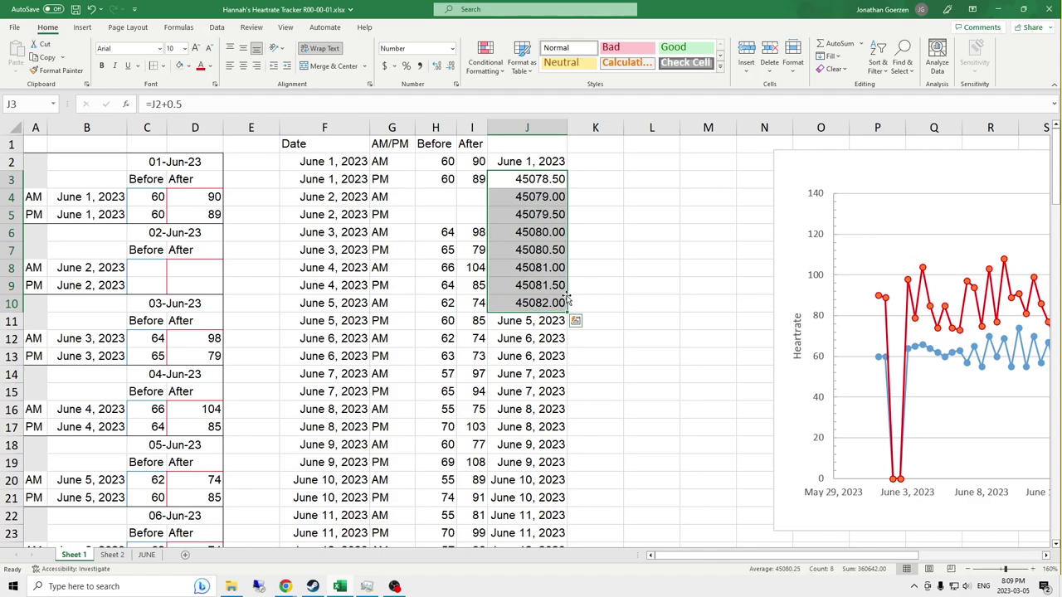
click(452, 48)
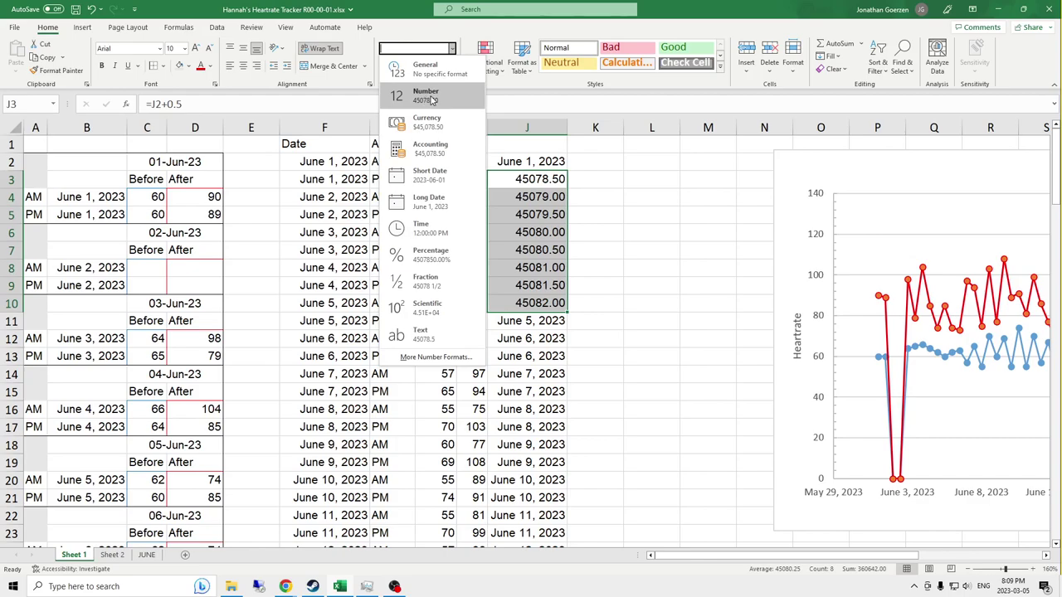
click(445, 208)
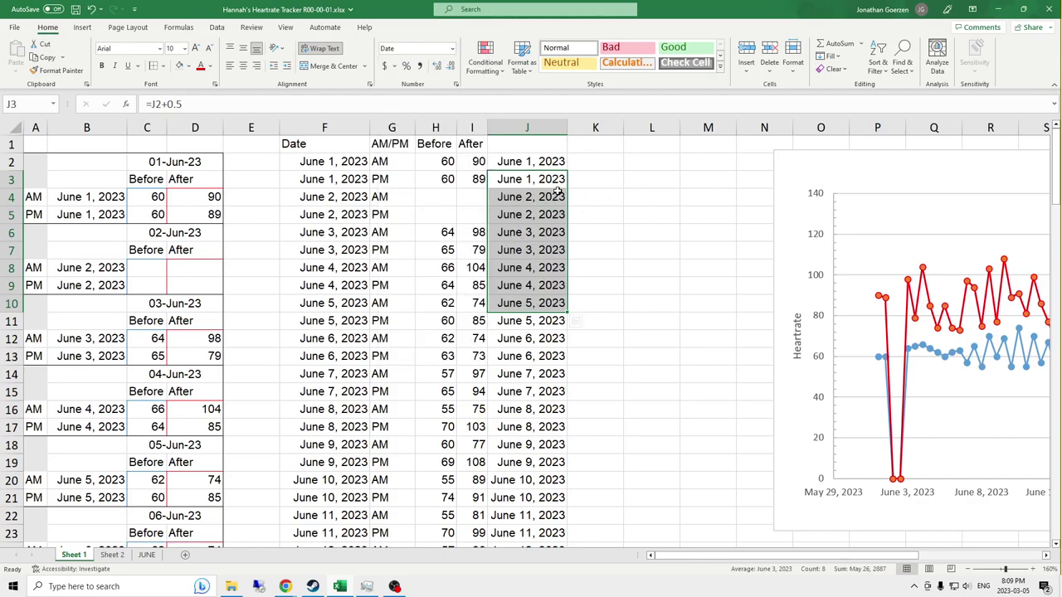
click(98, 197)
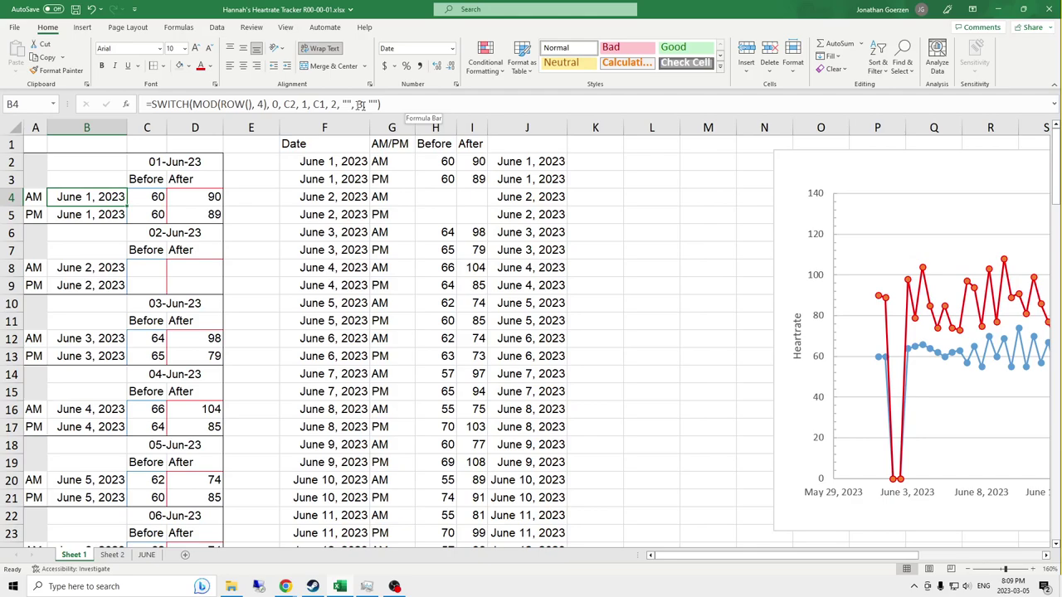
click(286, 104)
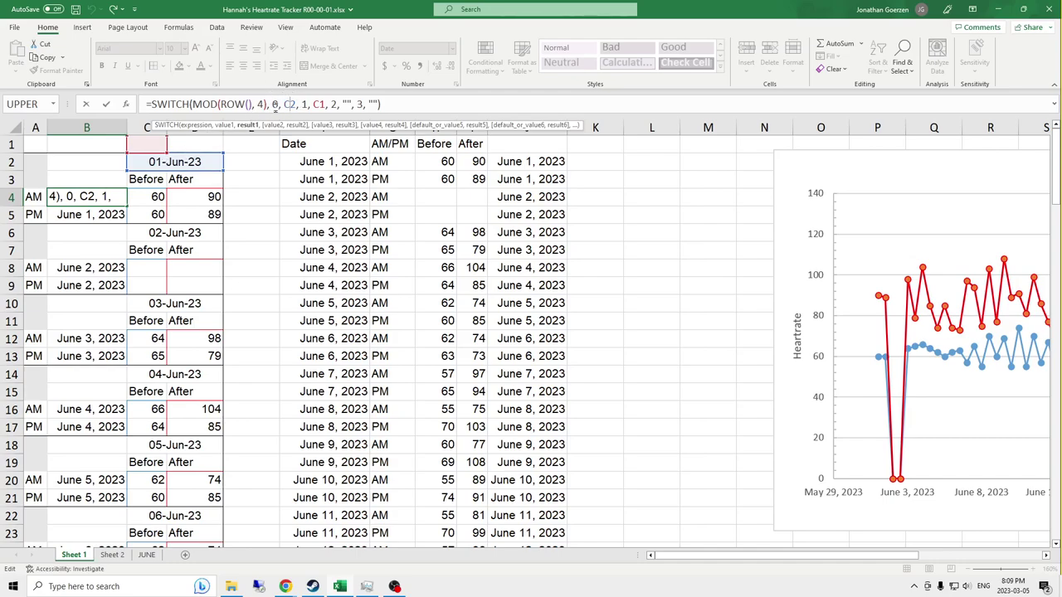
key(Left)
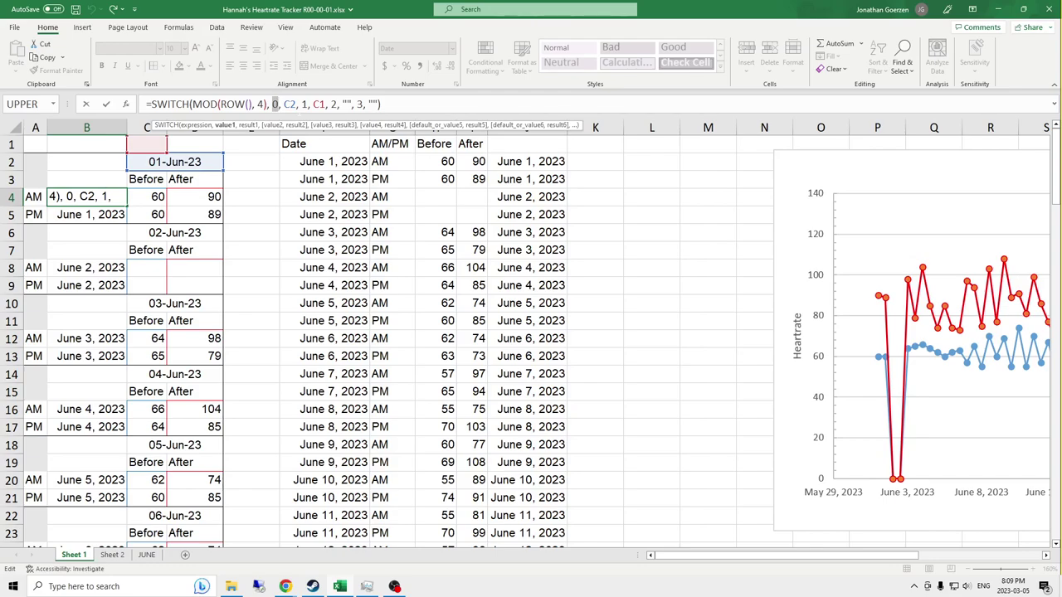
key(Right)
key(Right)
key(Right)
key(Right)
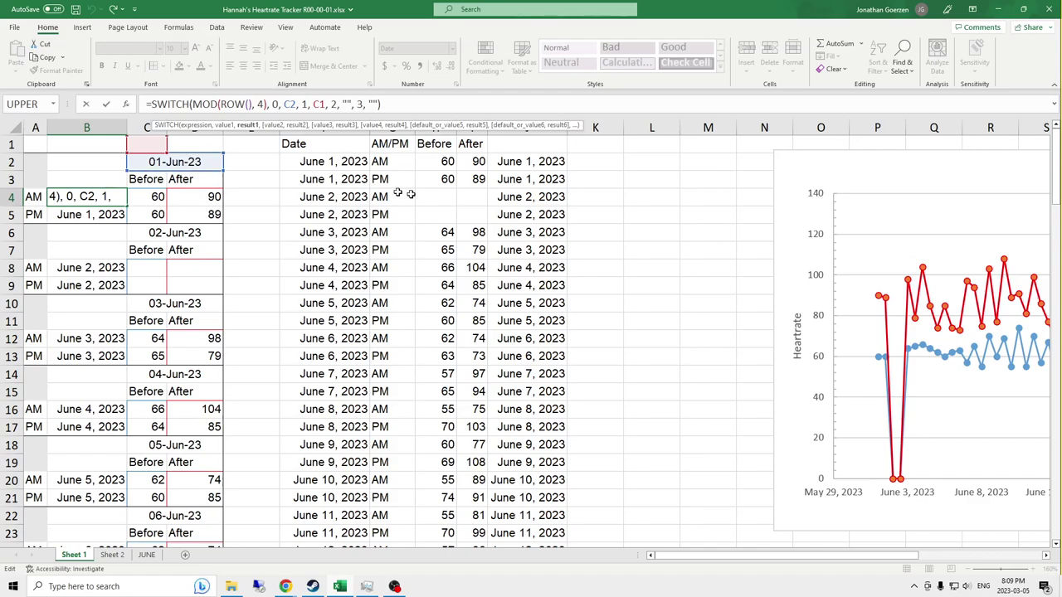
key(Return)
click(305, 100)
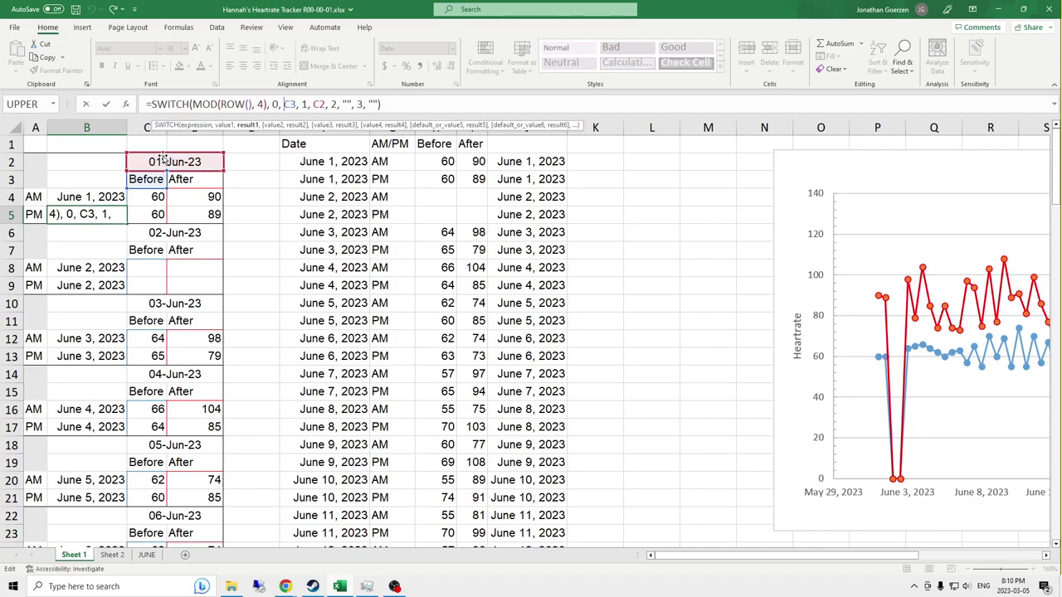
key(Return)
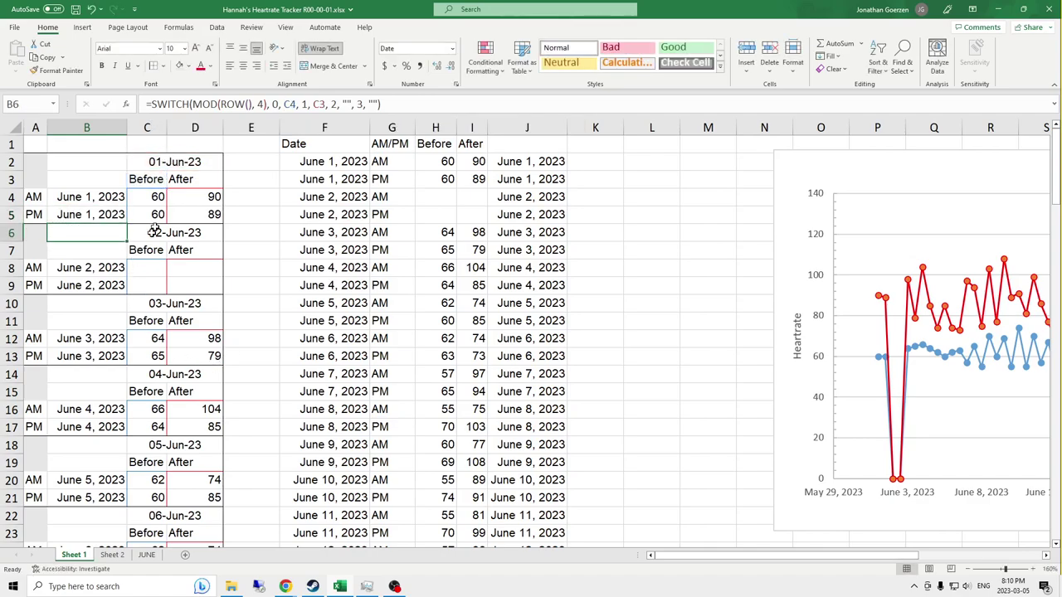
Step: Inspect the day and SWITCH formulas, then show column B in Number format
click(167, 304)
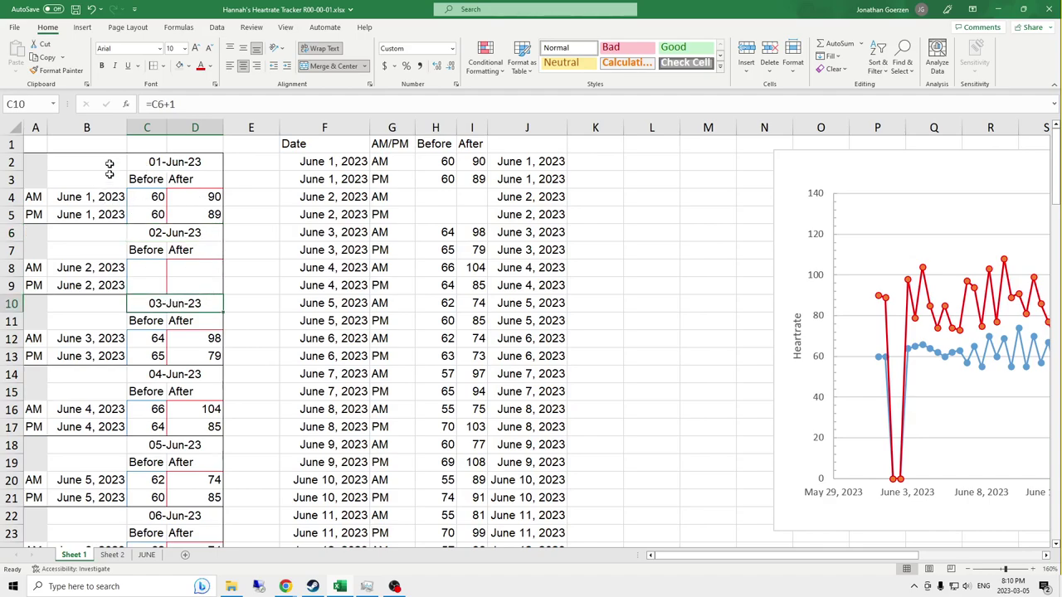
click(104, 196)
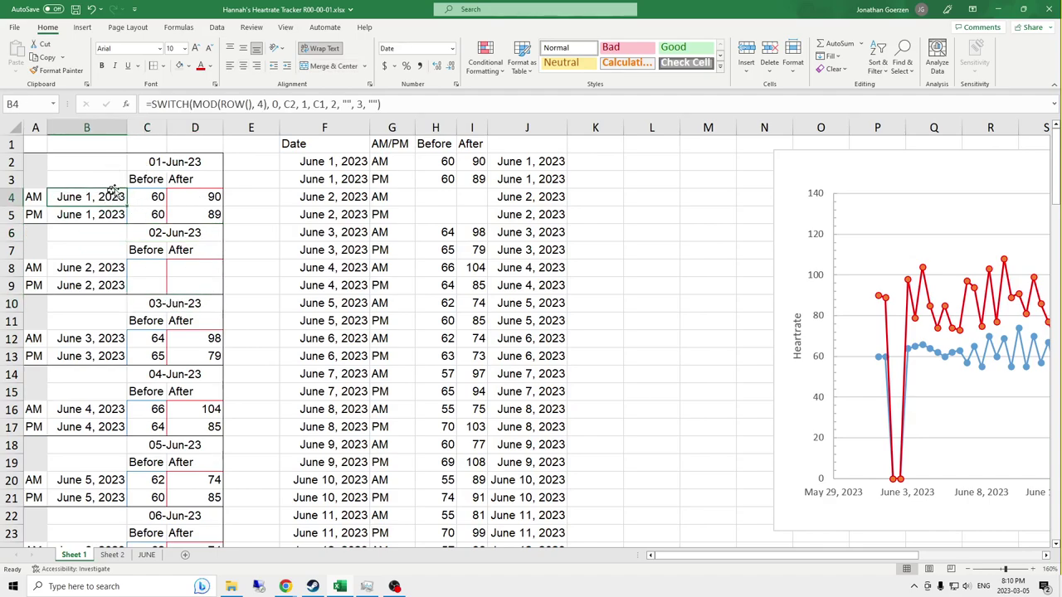
click(87, 127)
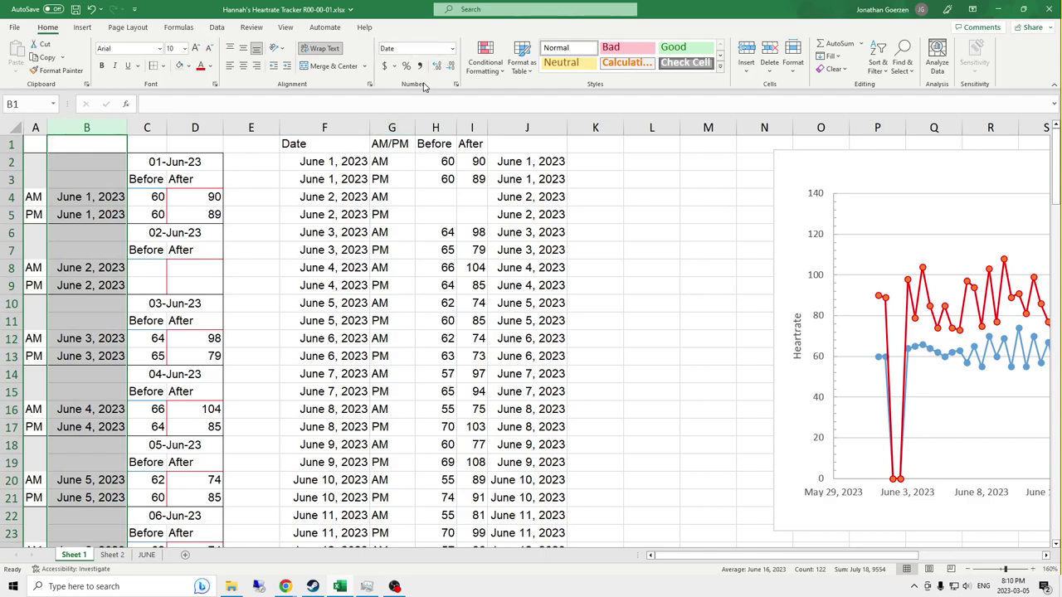
click(452, 48)
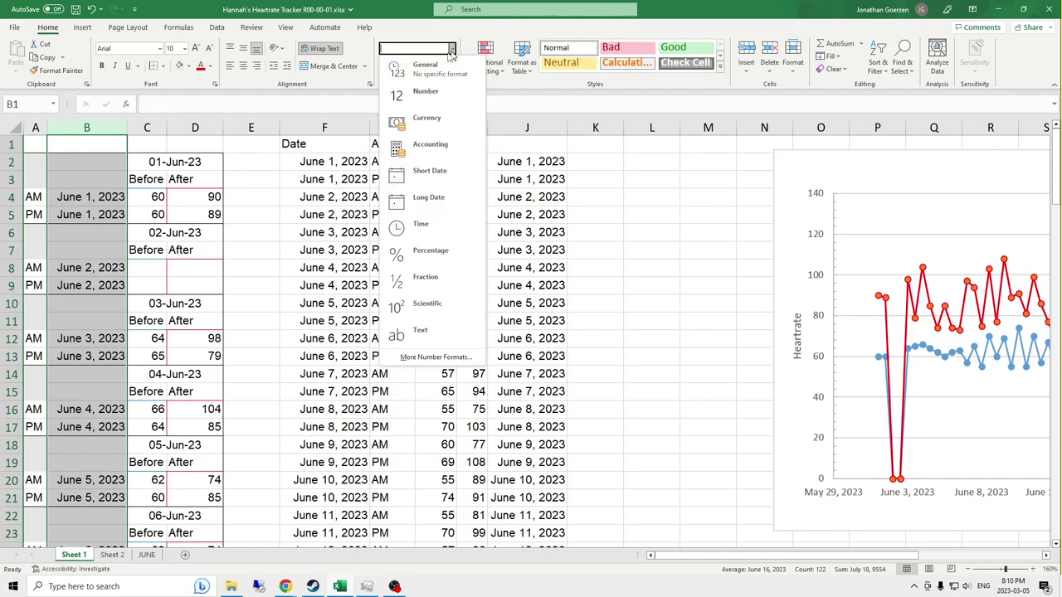
click(452, 93)
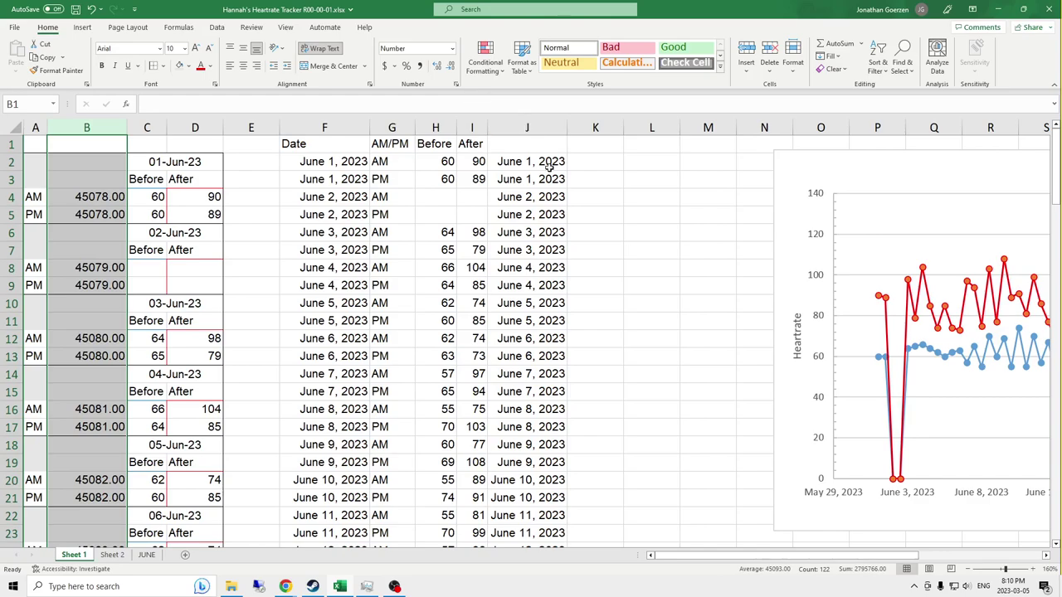
Step: Show column J in Number format and view H2's LET formula
click(527, 127)
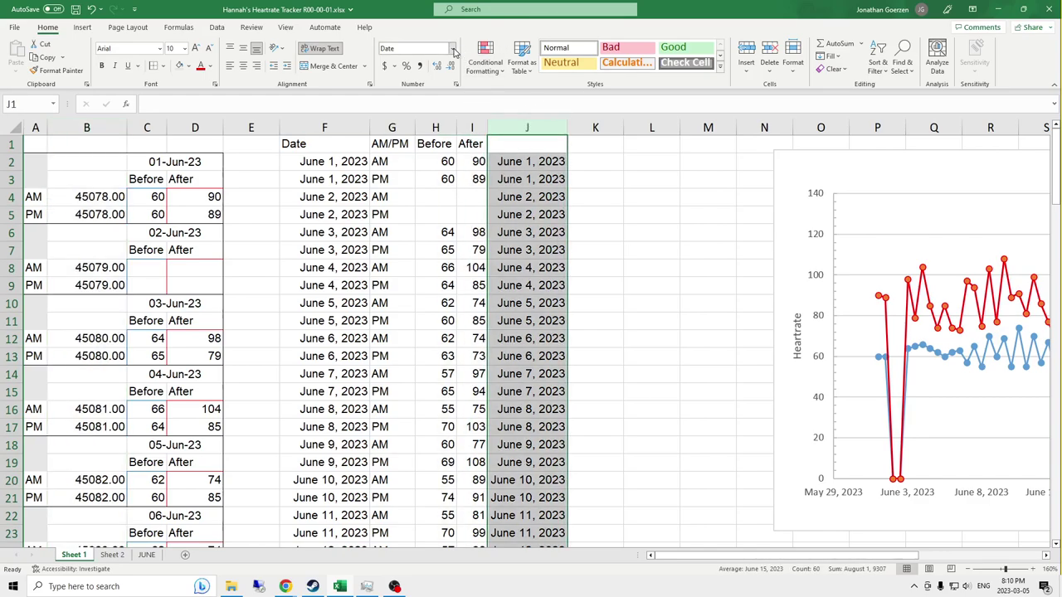
click(452, 48)
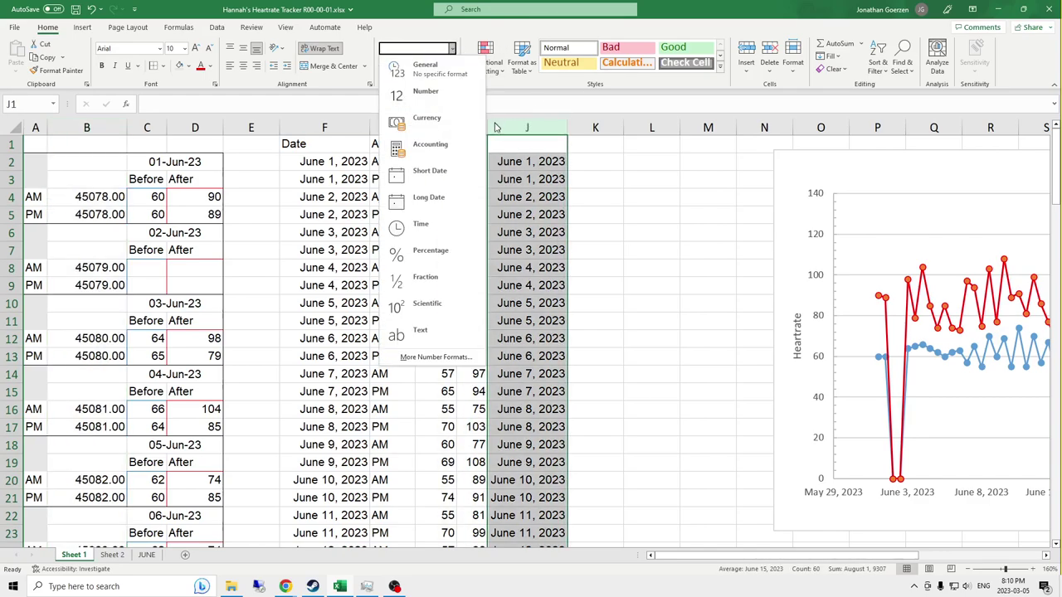
click(458, 94)
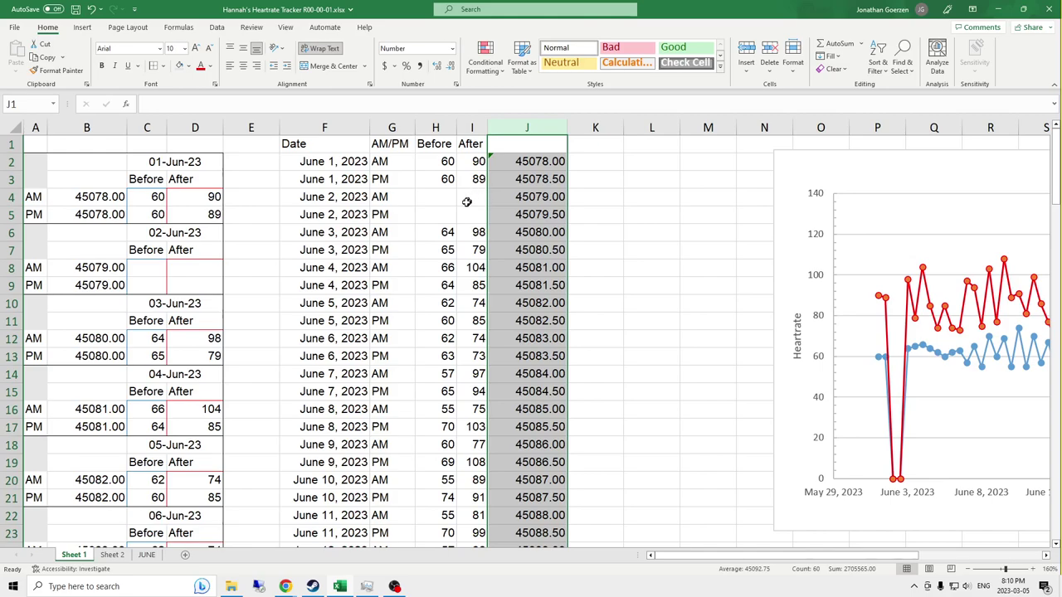
click(424, 163)
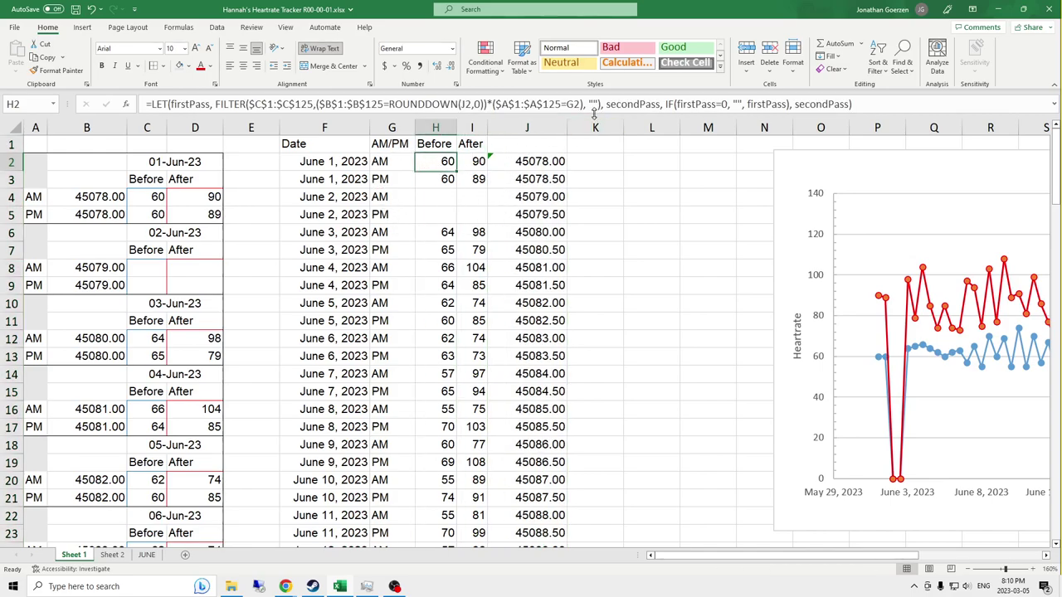
Step: Enlarge the formula bar and break H2's LET formula before firstPass, secondPass and the final result
drag(594, 113, 594, 159)
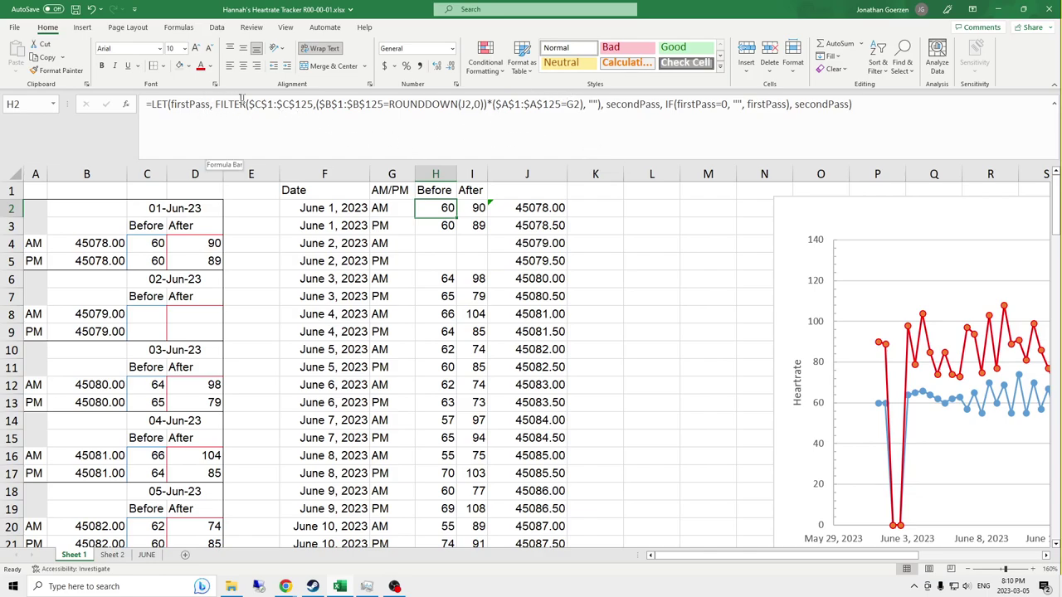
click(610, 104)
key(alt+Return)
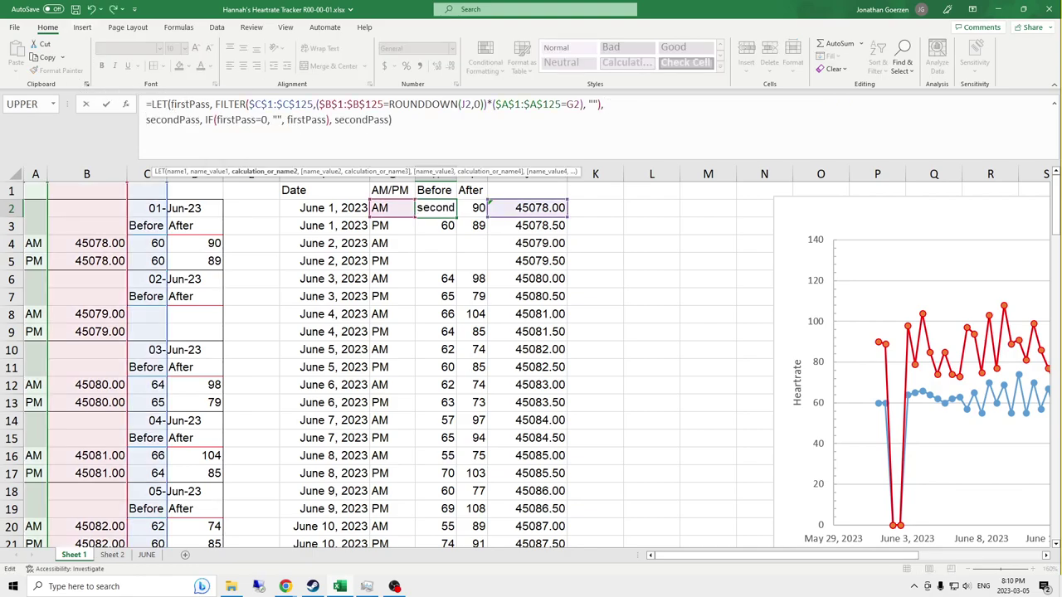
click(170, 104)
key(alt+Return)
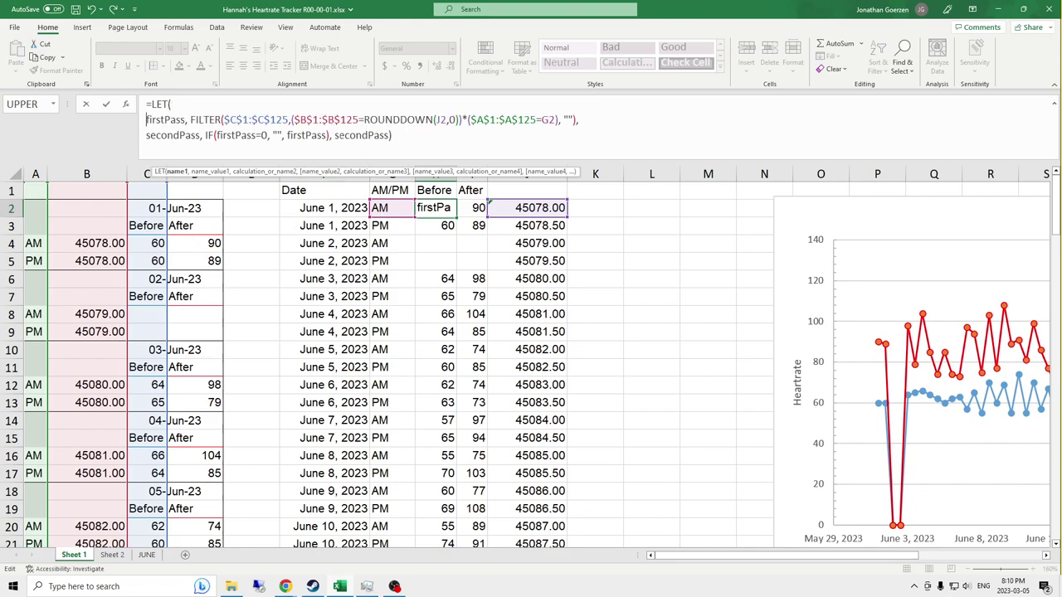
click(359, 136)
key(alt+Return)
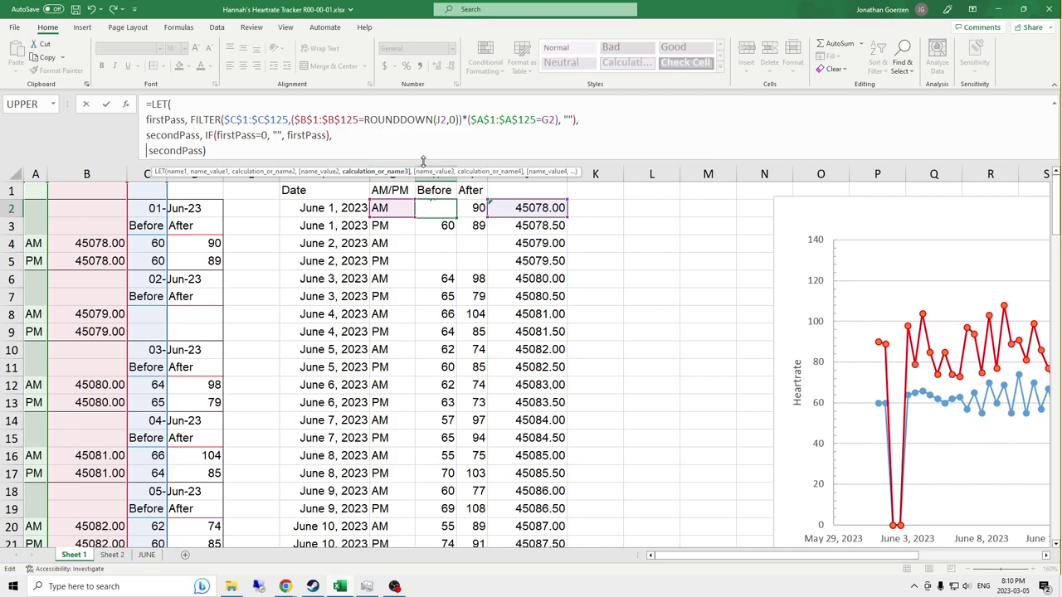
click(144, 121)
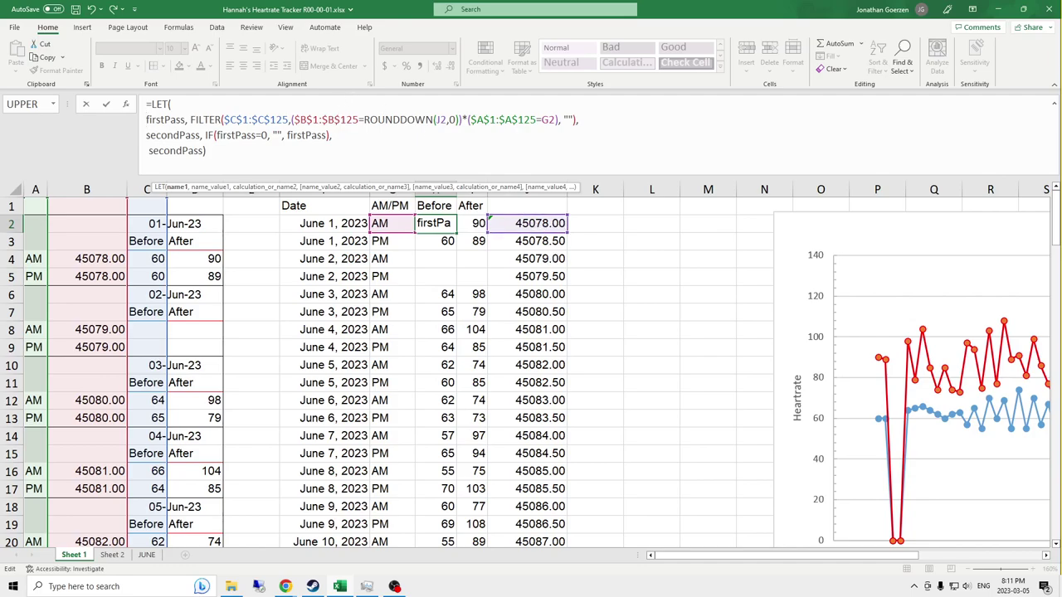
Step: Highlight FILTER's include condition and its array range $C$1:$C$125
click(296, 120)
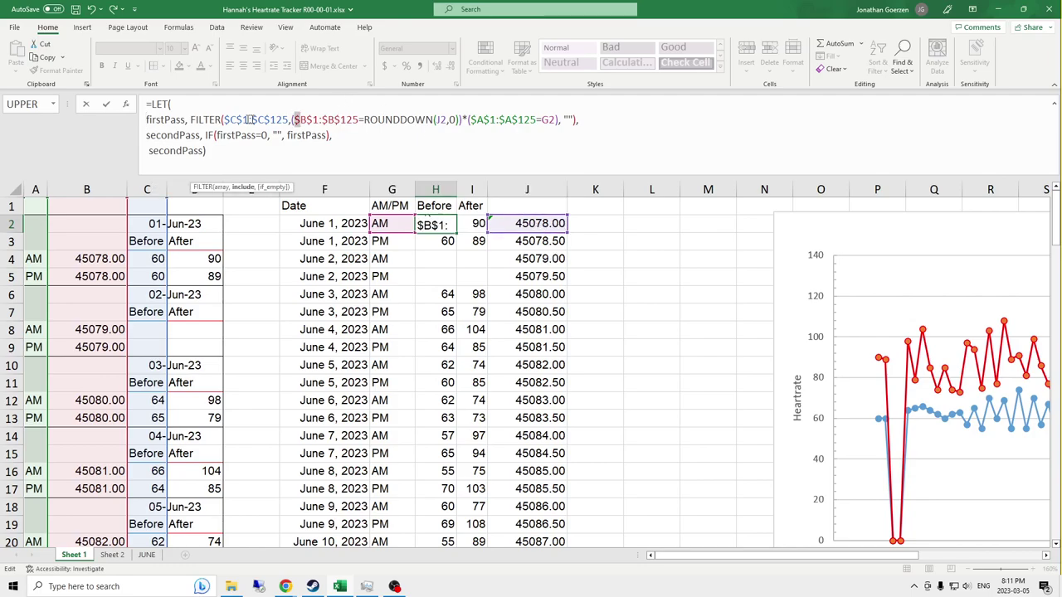
drag(223, 120, 458, 120)
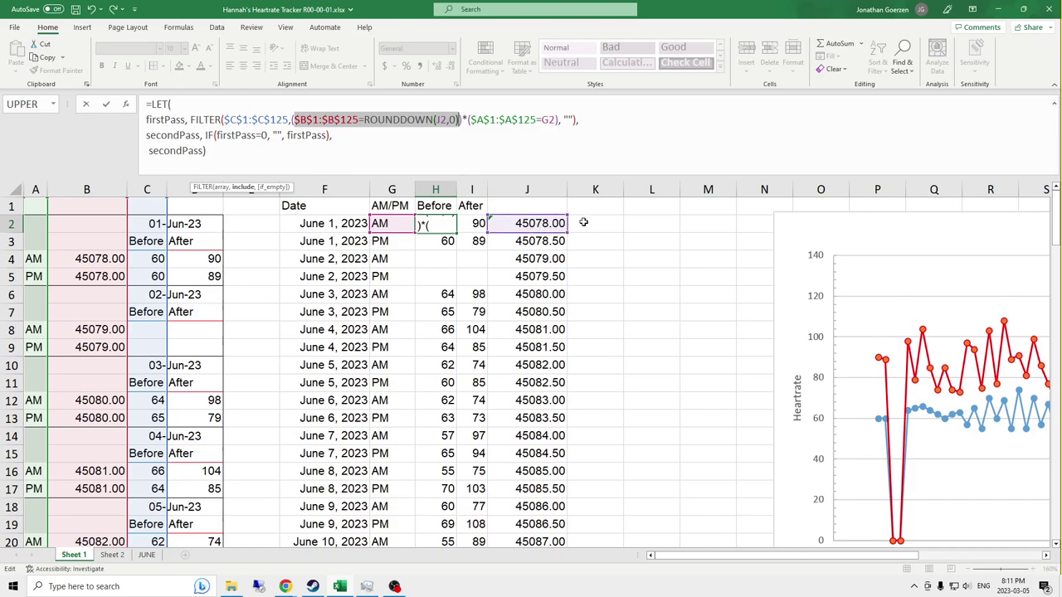
Step: Confirm the reformatted H2 formula, then review H3's matching formula and the 1 June PM row
key(Return)
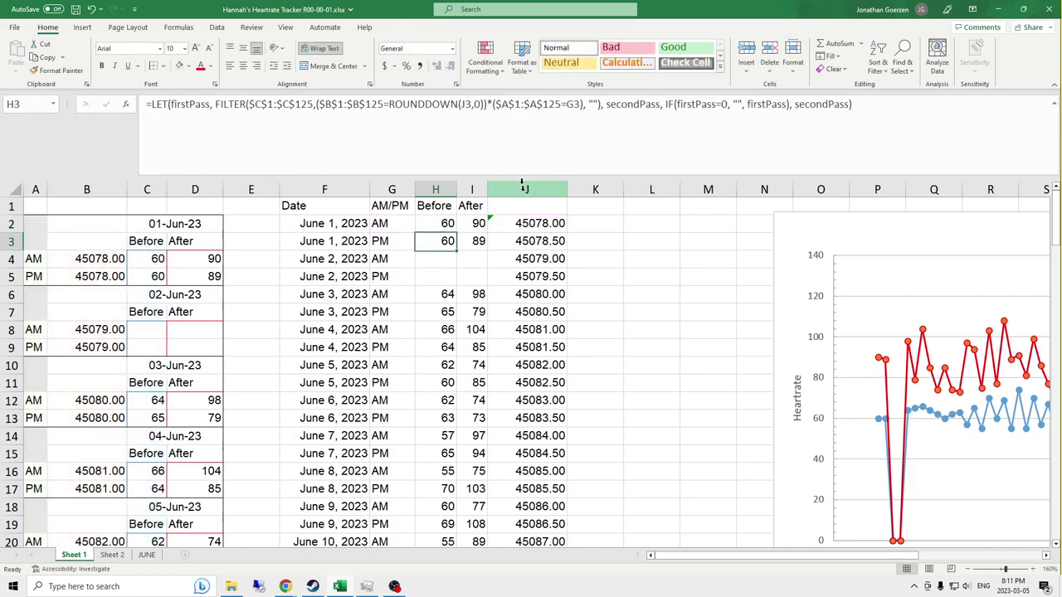
click(484, 105)
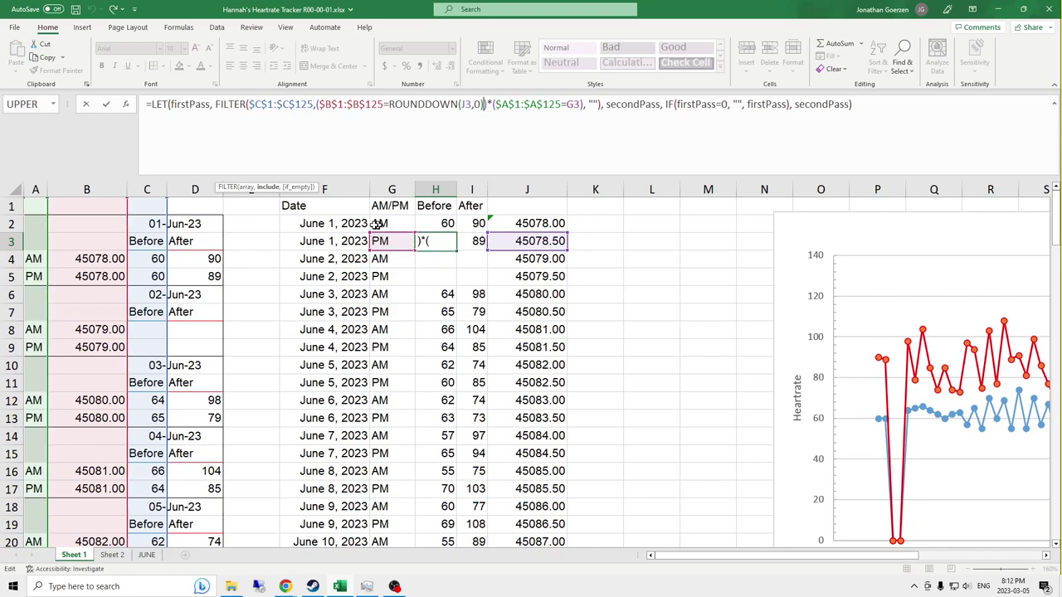
key(Escape)
drag(309, 242, 531, 241)
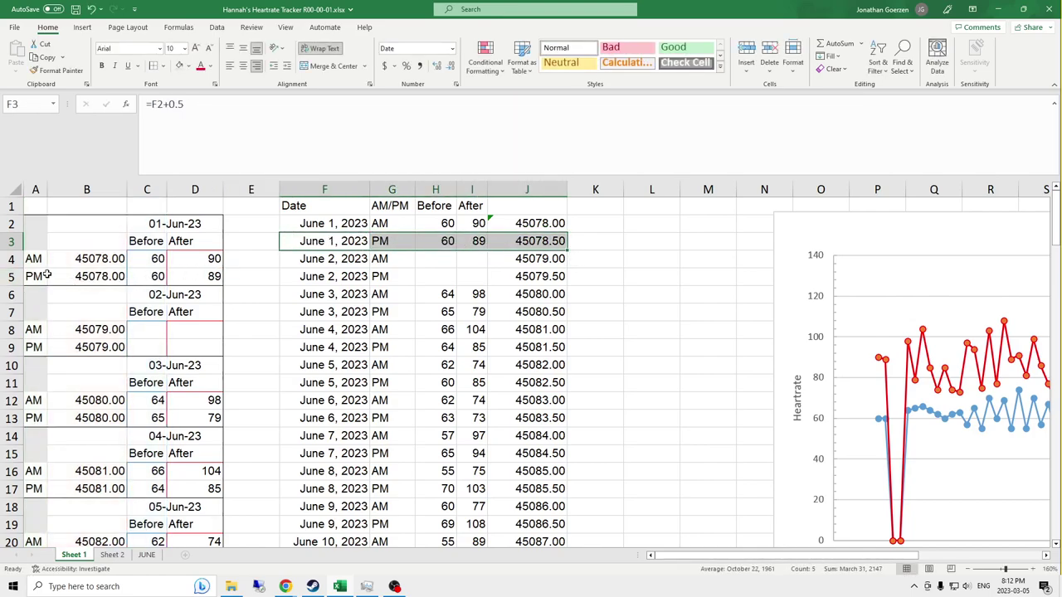
drag(45, 276, 191, 272)
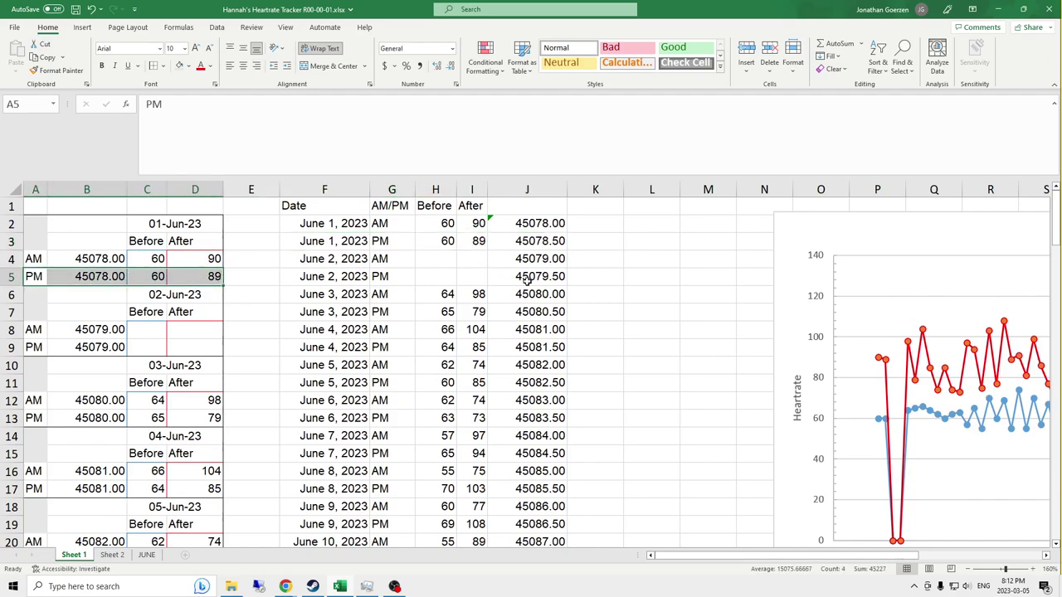
Step: Enter 111 as the 1 June PM Before reading in C5 and check H3 reflects it
click(152, 272)
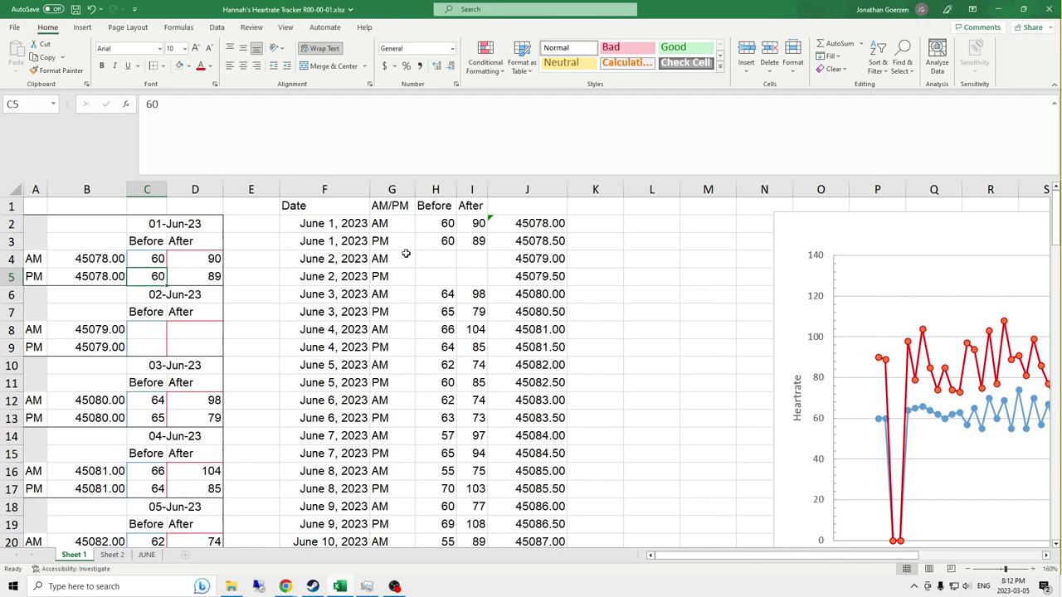
text(89)
key(Return)
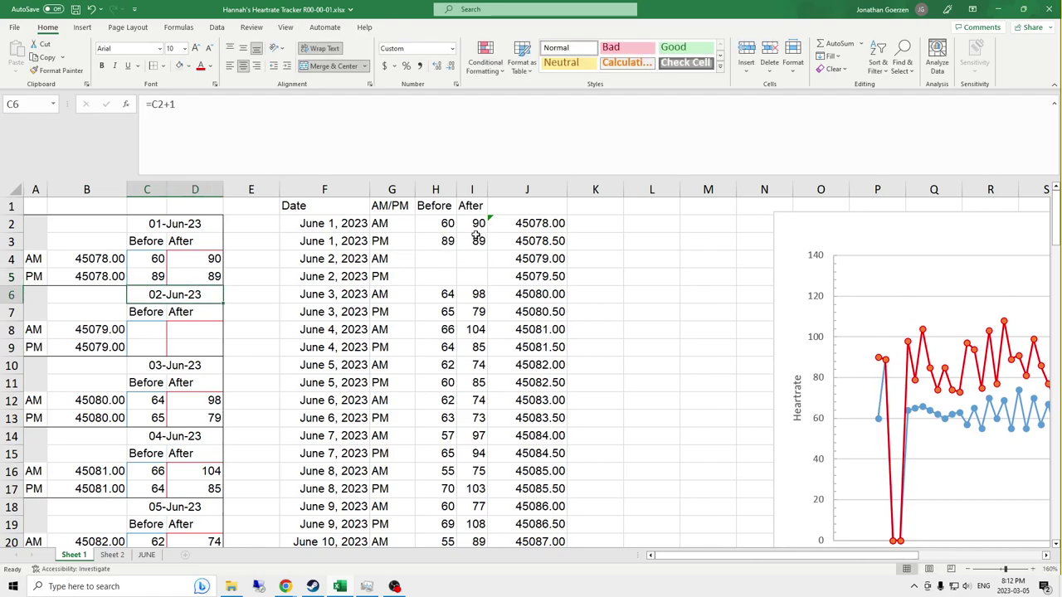
click(152, 280)
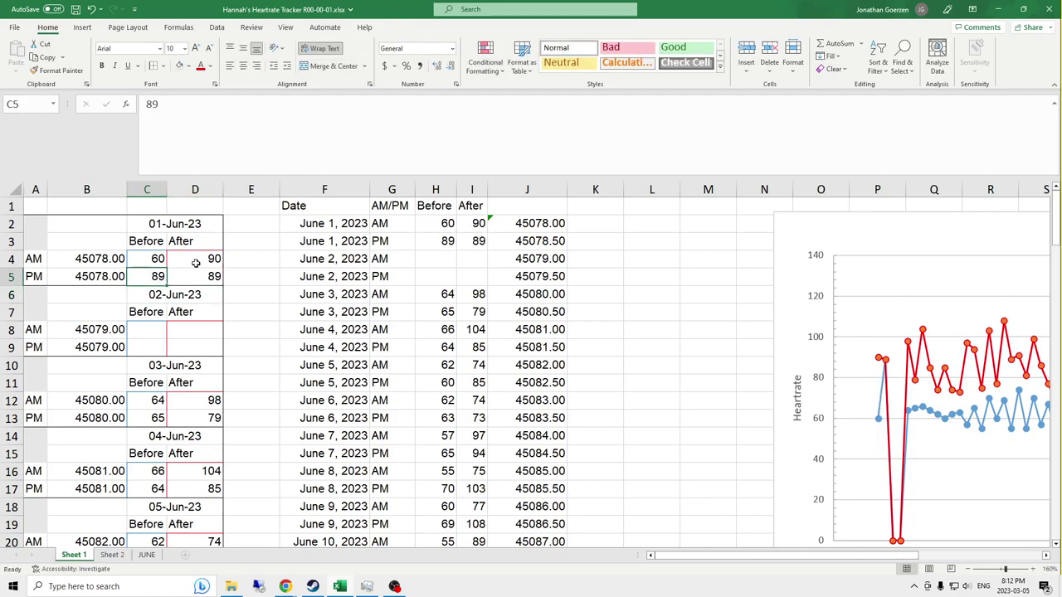
text(111)
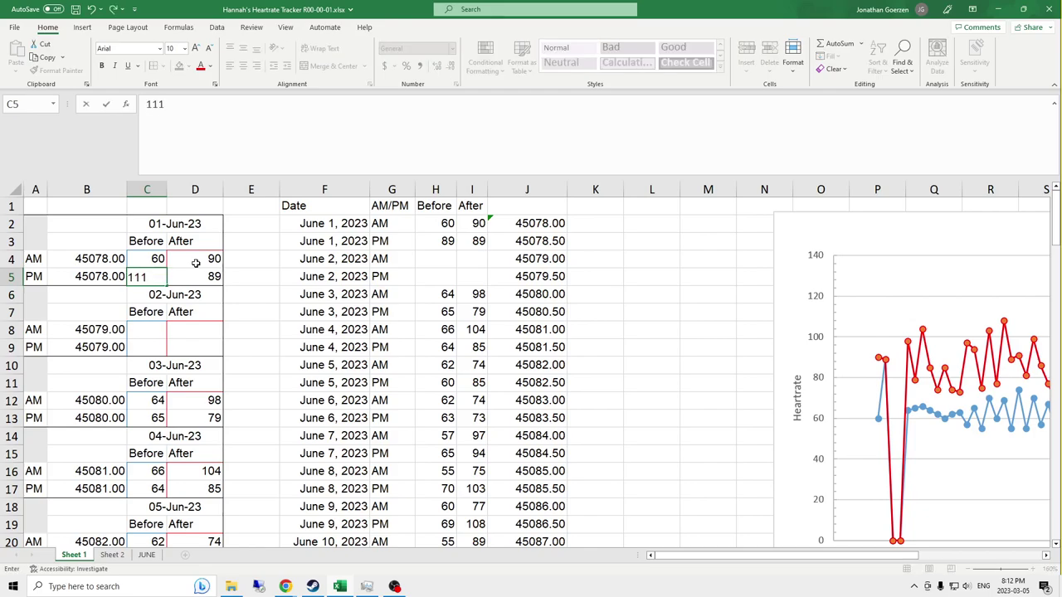
key(Return)
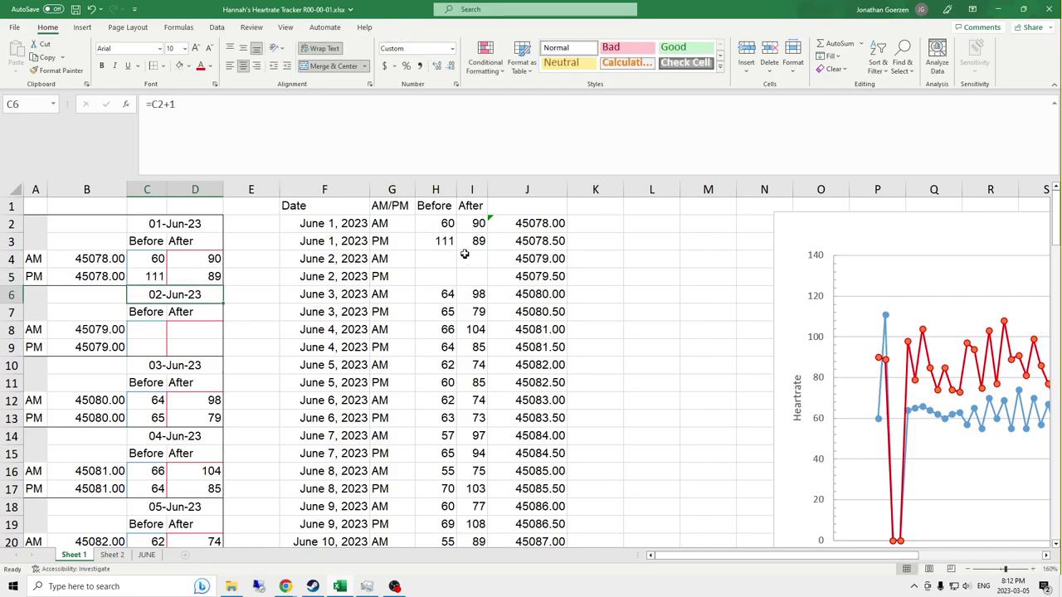
click(437, 242)
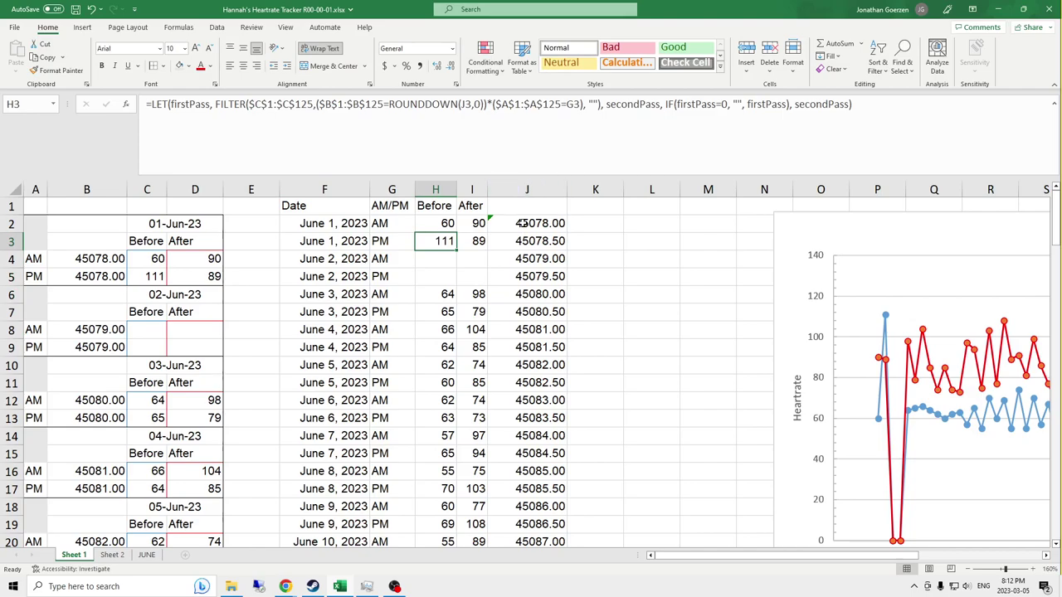
key(Up)
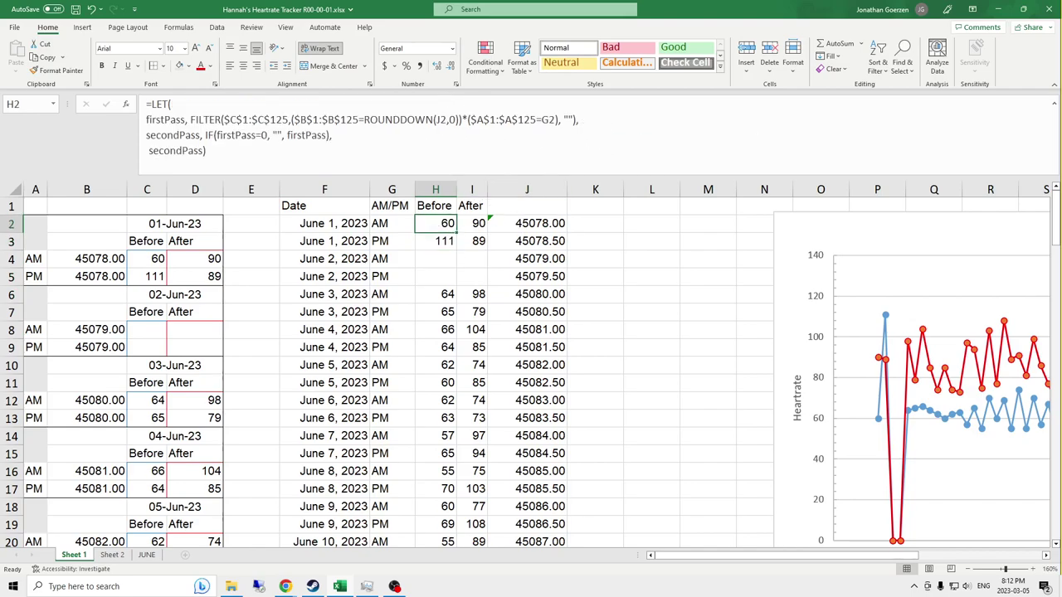
click(534, 136)
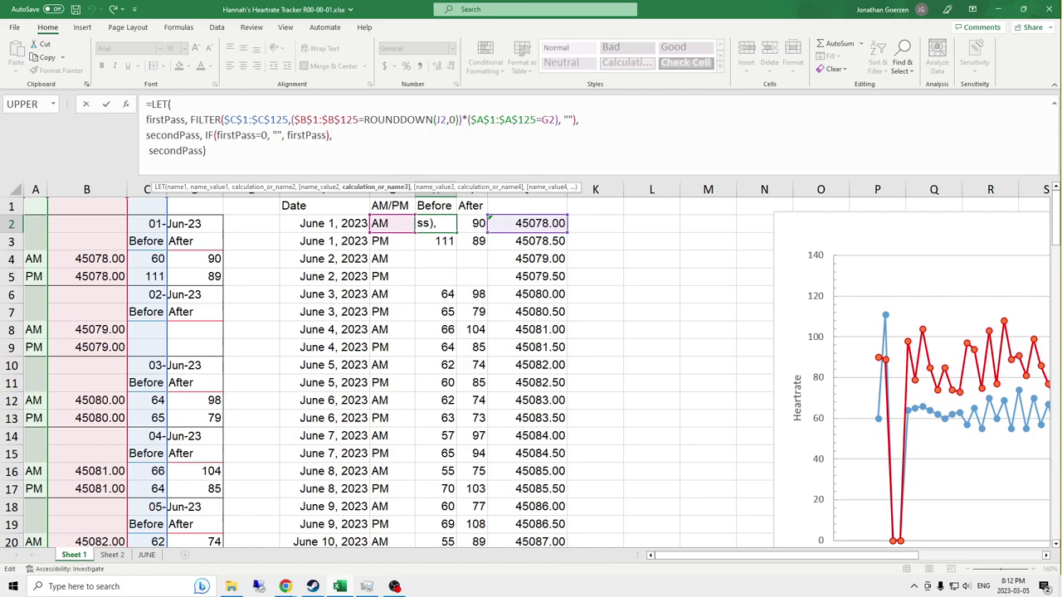
click(277, 134)
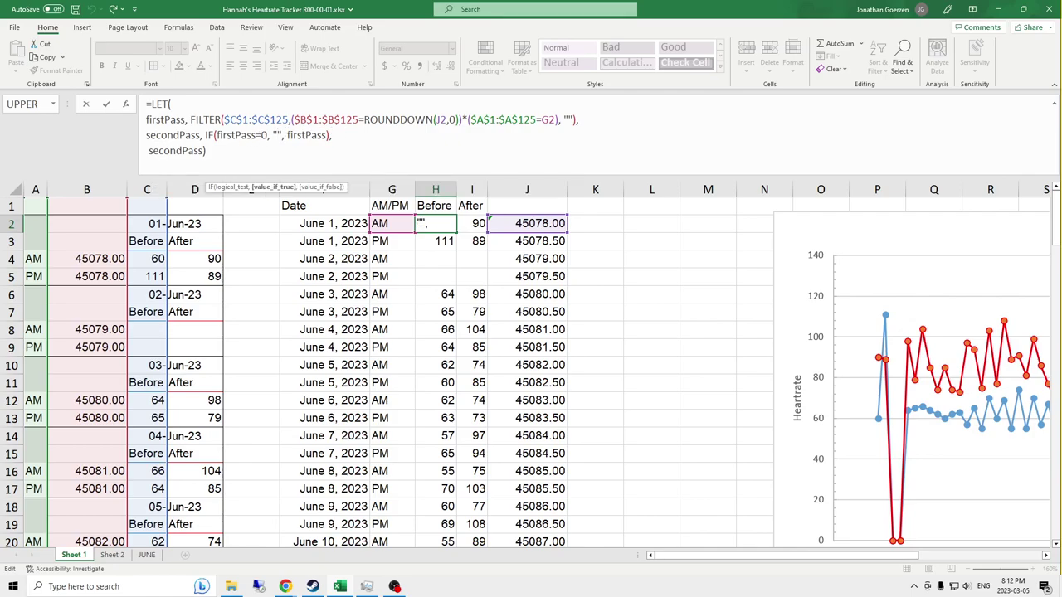
drag(297, 134, 325, 135)
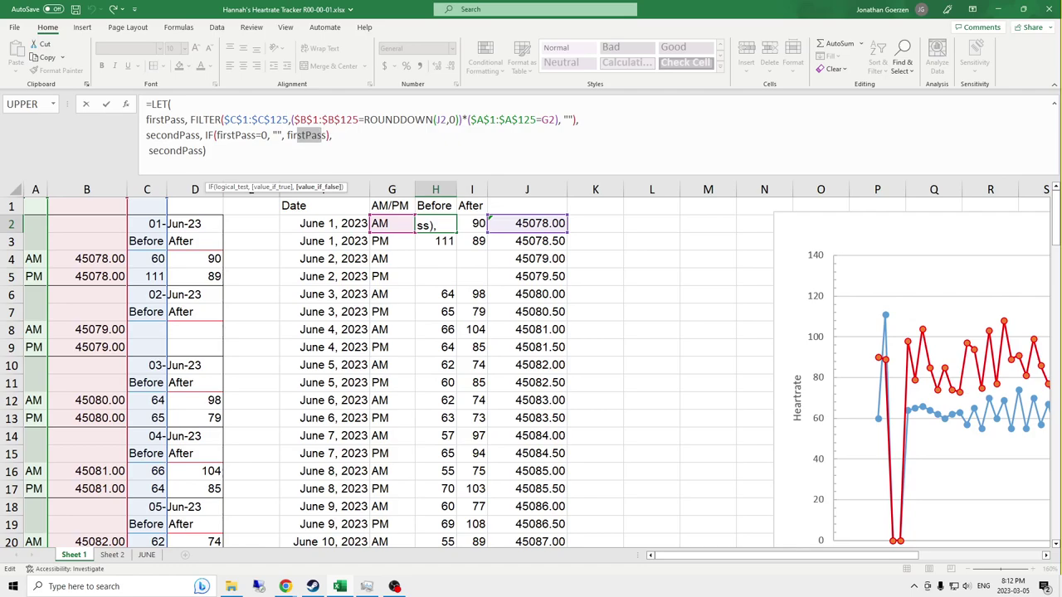
drag(148, 150, 204, 150)
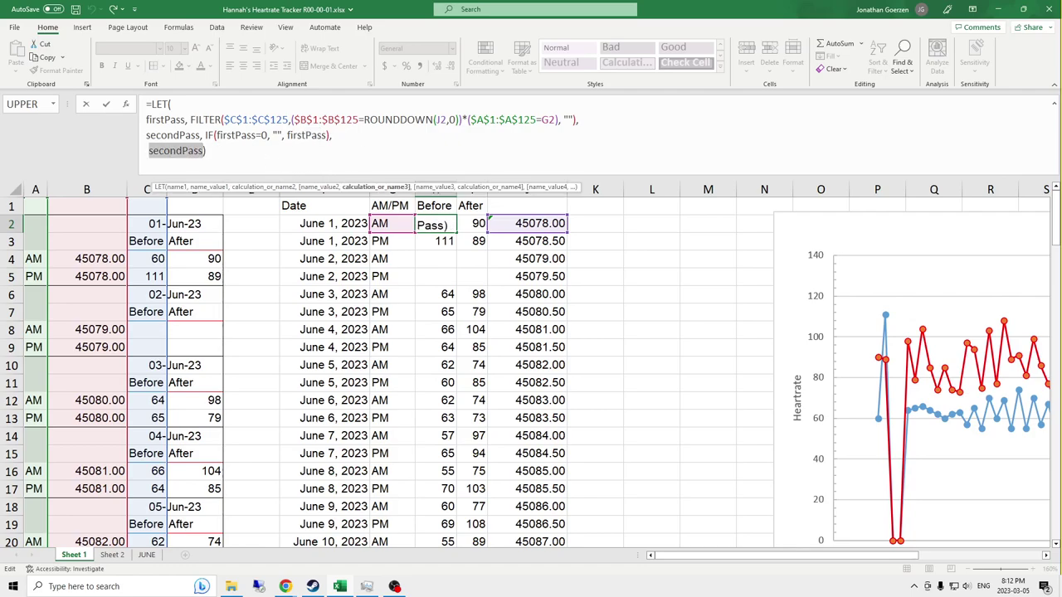
key(Return)
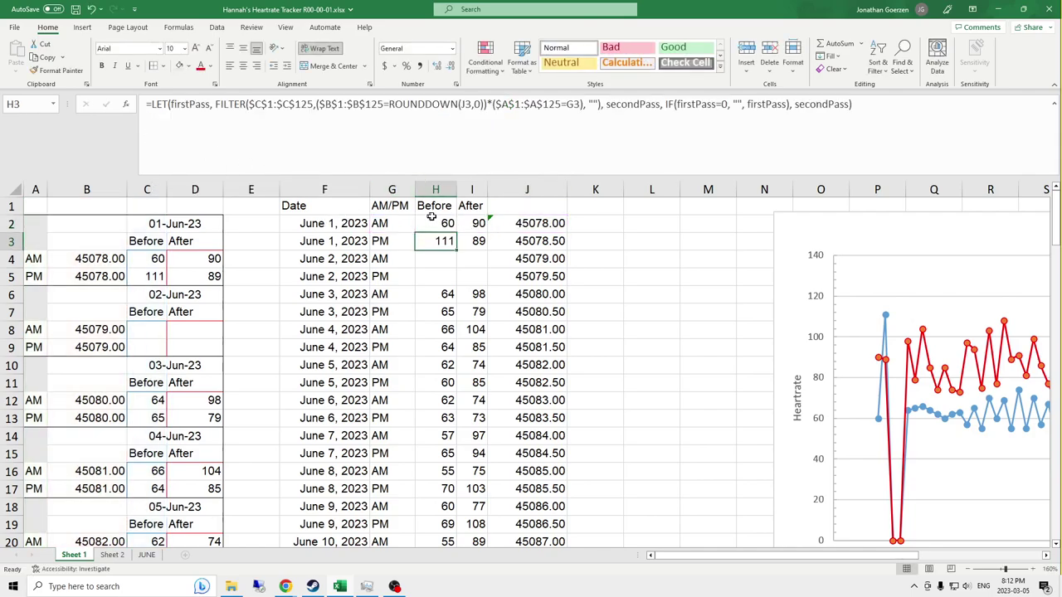
click(499, 222)
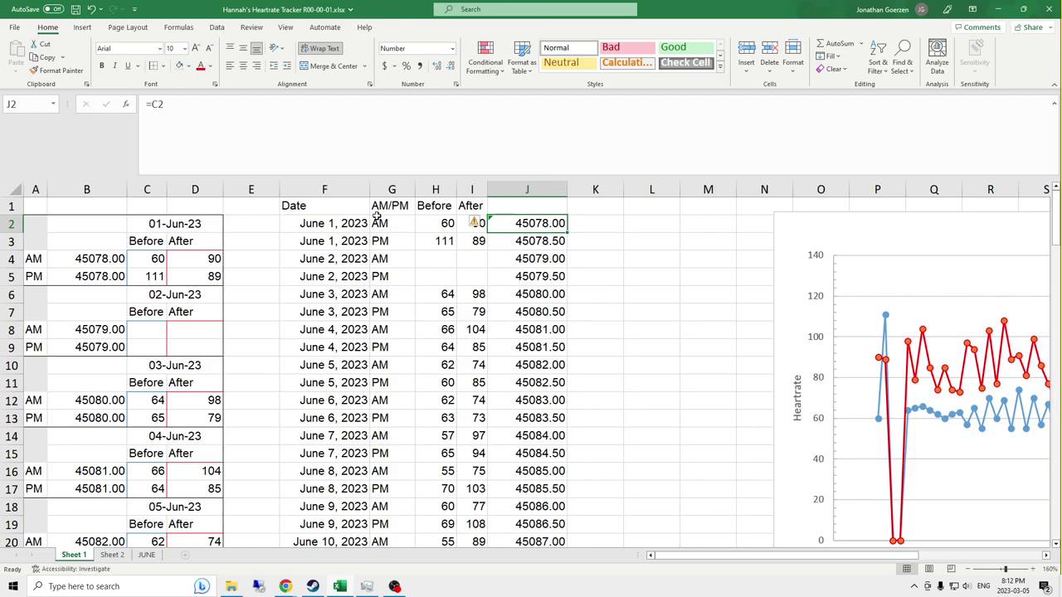
click(407, 223)
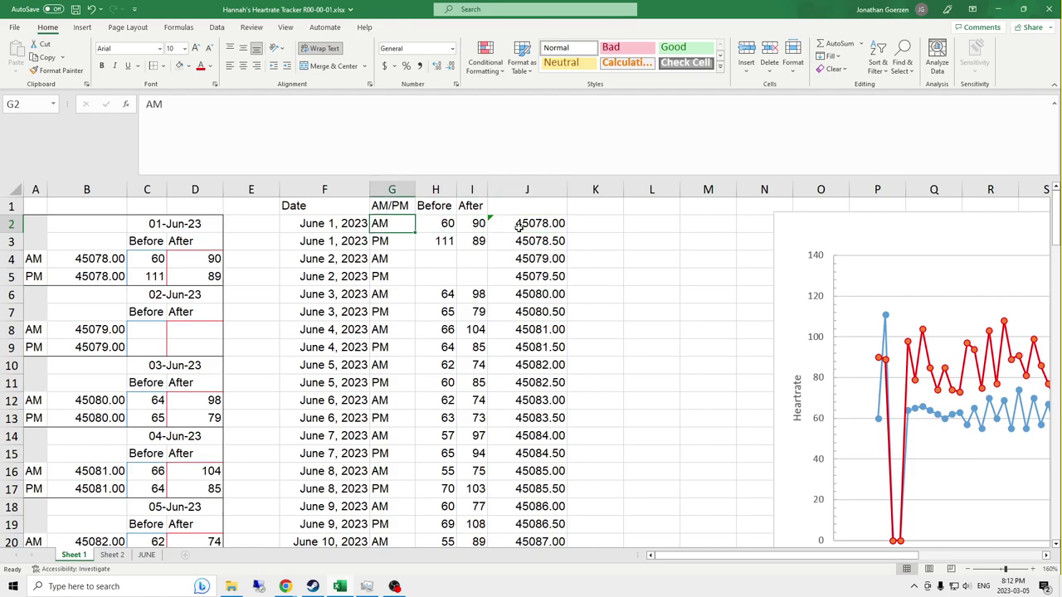
click(463, 224)
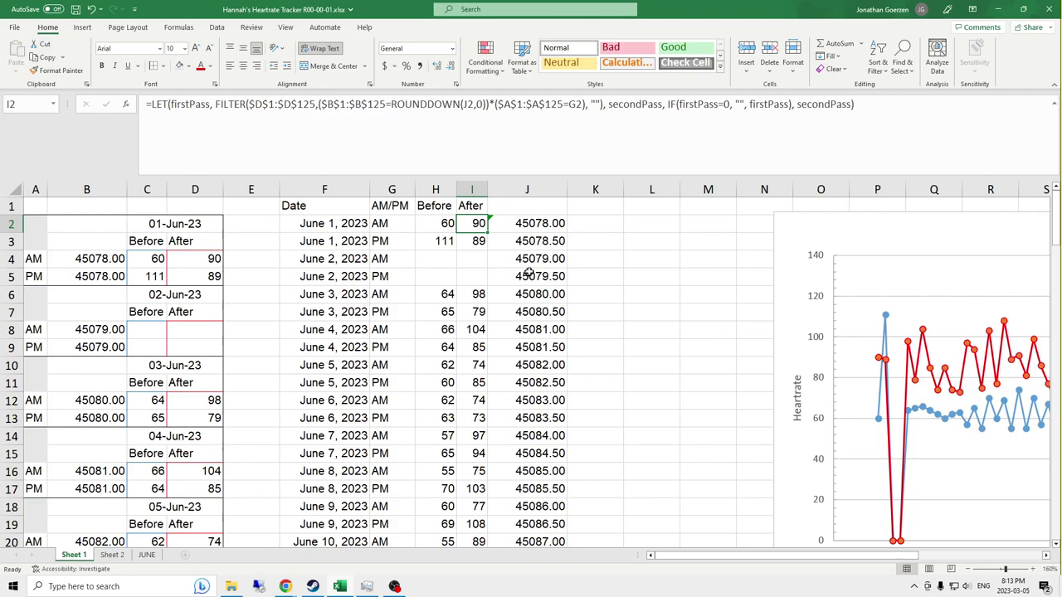
Step: Format column J as long dates and place the chart right of the Date/AM/PM/Before/After table
scroll(528, 273, down, 1)
scroll(527, 273, up, 1)
click(527, 189)
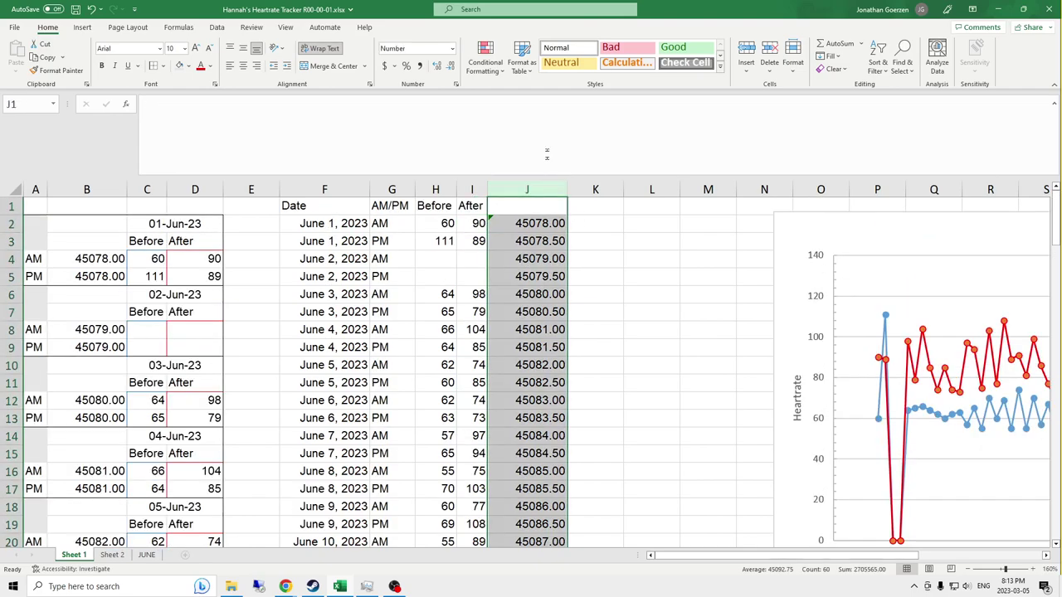
click(452, 48)
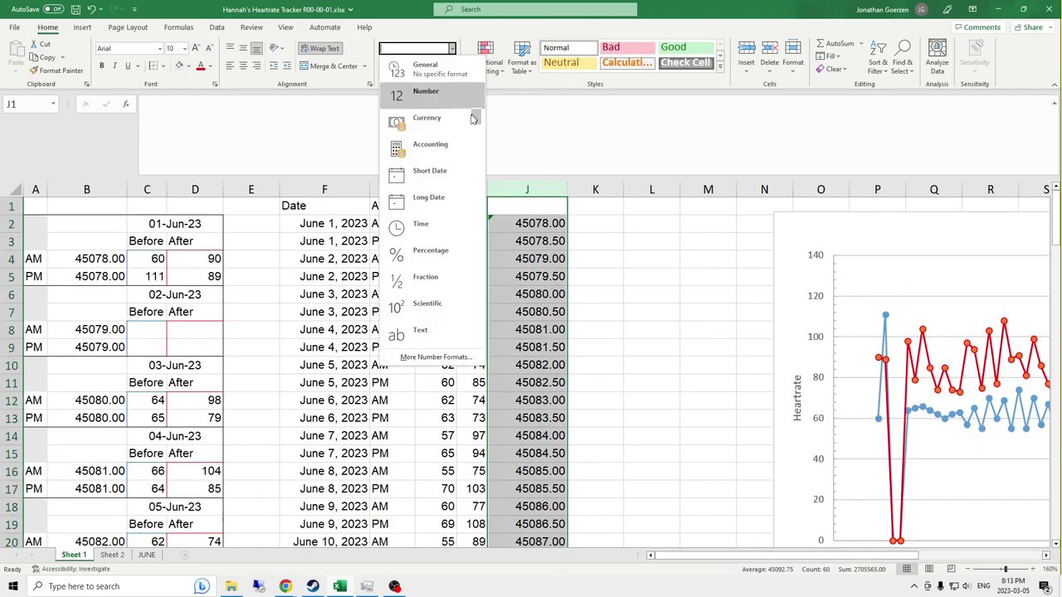
click(431, 200)
drag(916, 229, 516, 223)
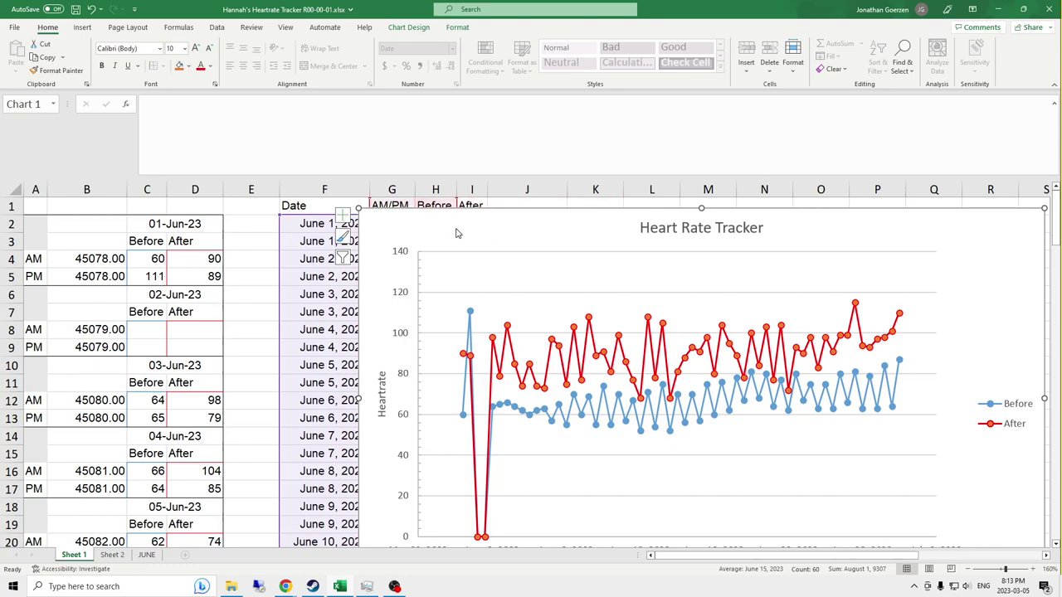
drag(612, 229, 741, 217)
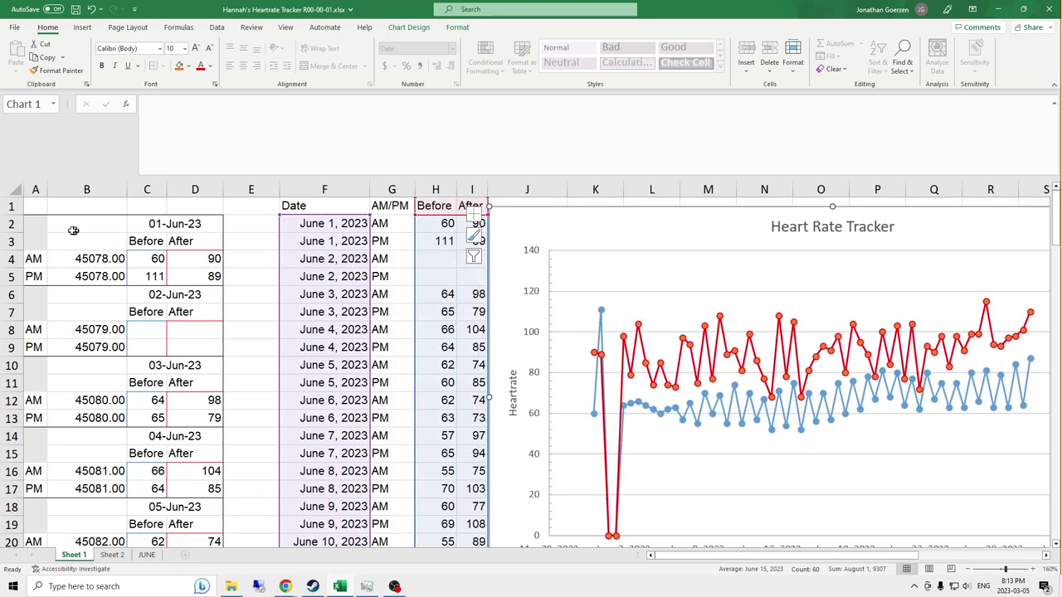
Step: Hide column B of date serial numbers and drag the Heart Rate Tracker chart left beside the table
right_click(100, 189)
click(126, 375)
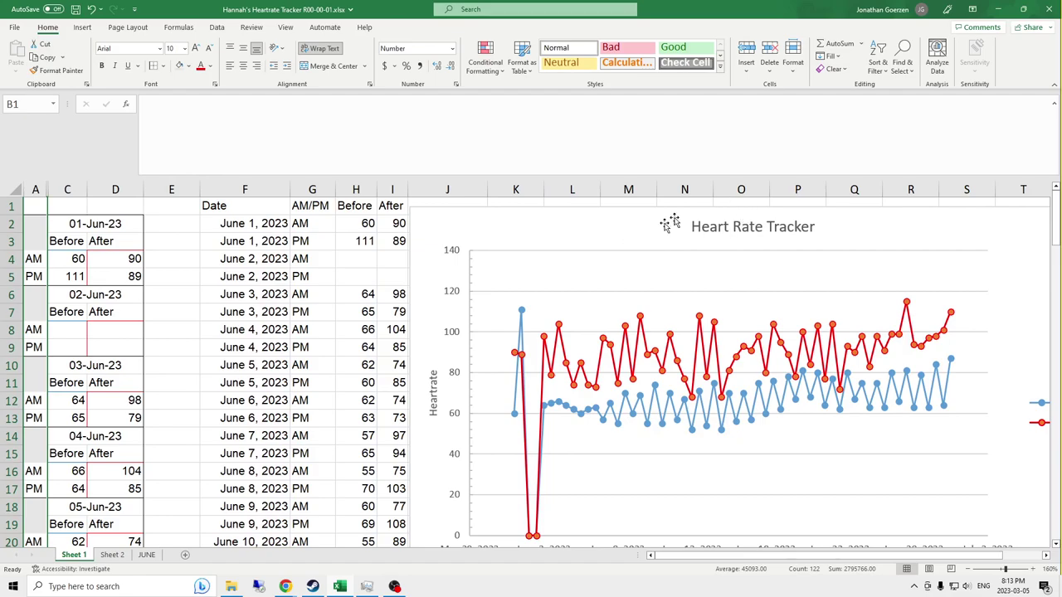
click(573, 232)
drag(559, 228, 478, 220)
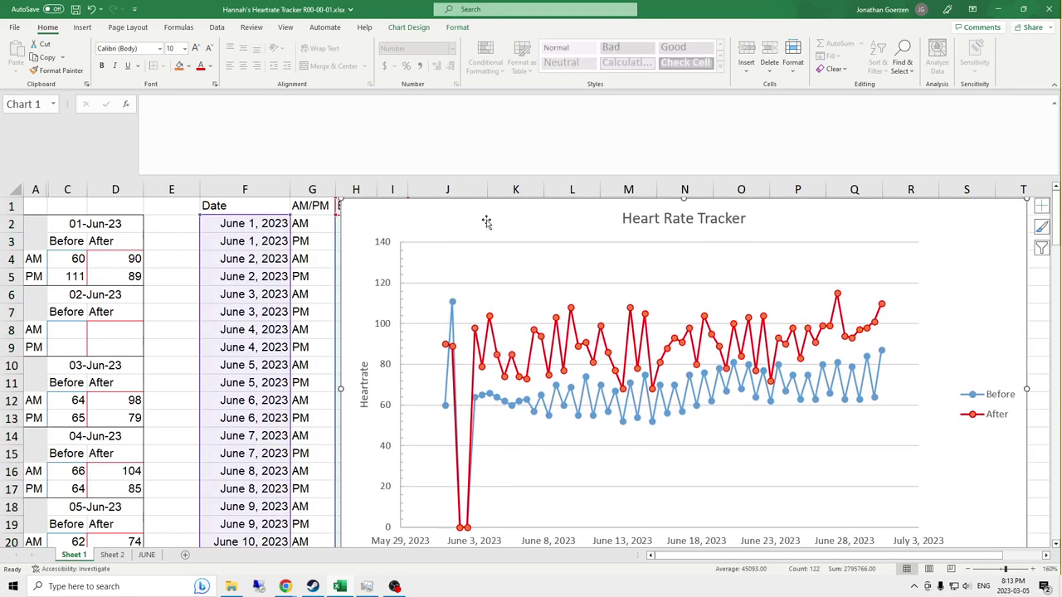
Step: Open the chart area's formatting options and its shortcut menu
double_click(506, 224)
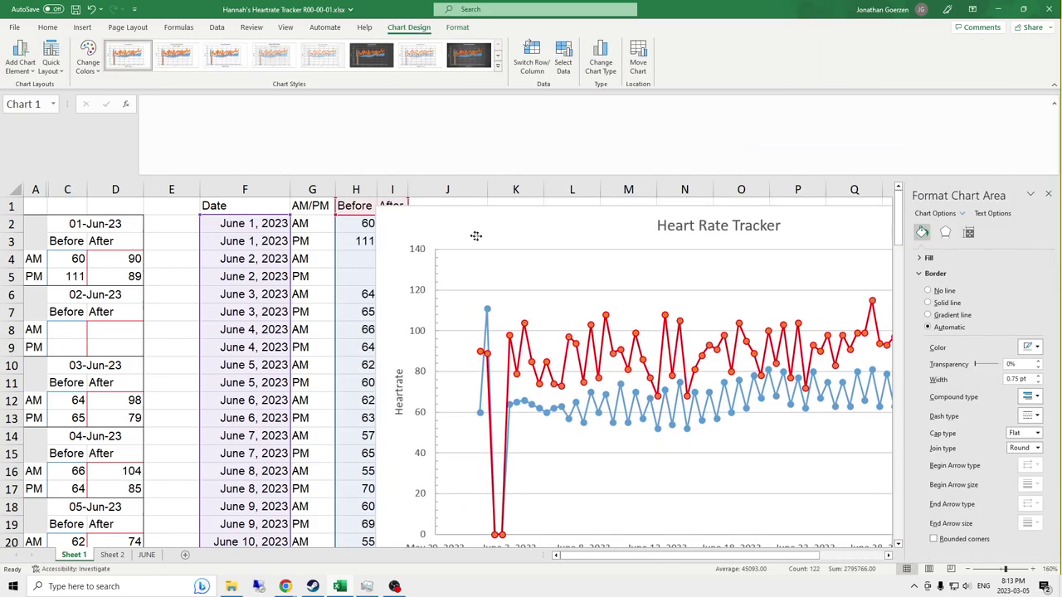
right_click(606, 235)
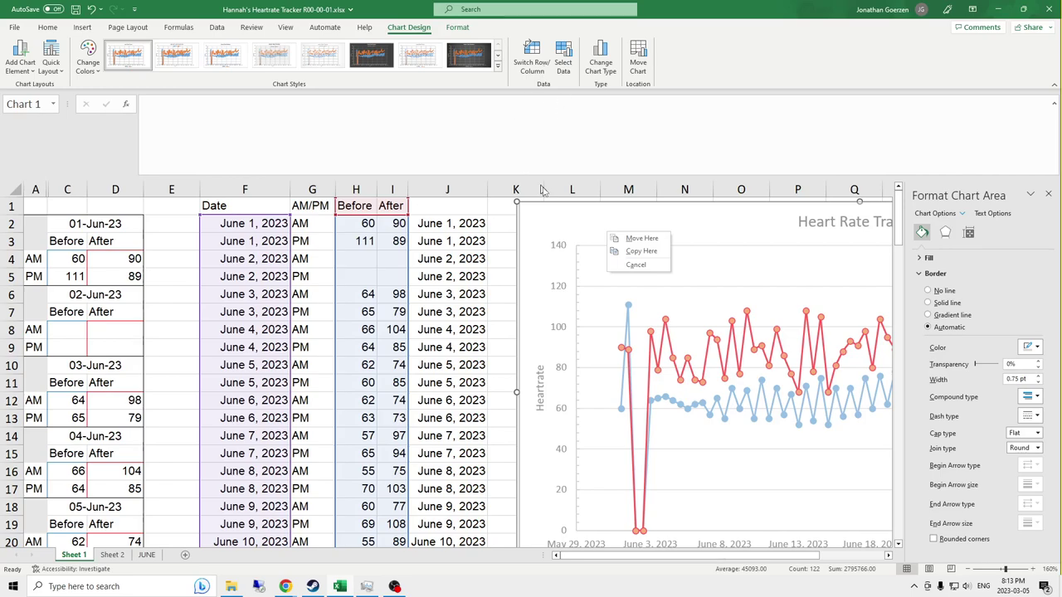
key(Escape)
right_click(407, 221)
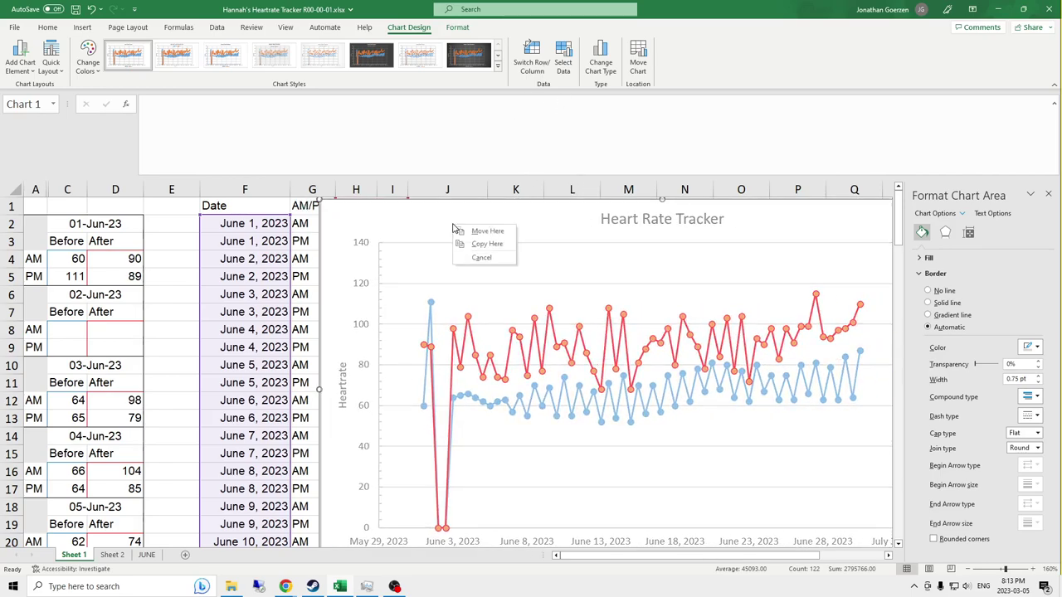
Step: Uncheck 'Show data in hidden rows and columns' for the chart and drag it right off columns H–J
key(Escape)
right_click(571, 287)
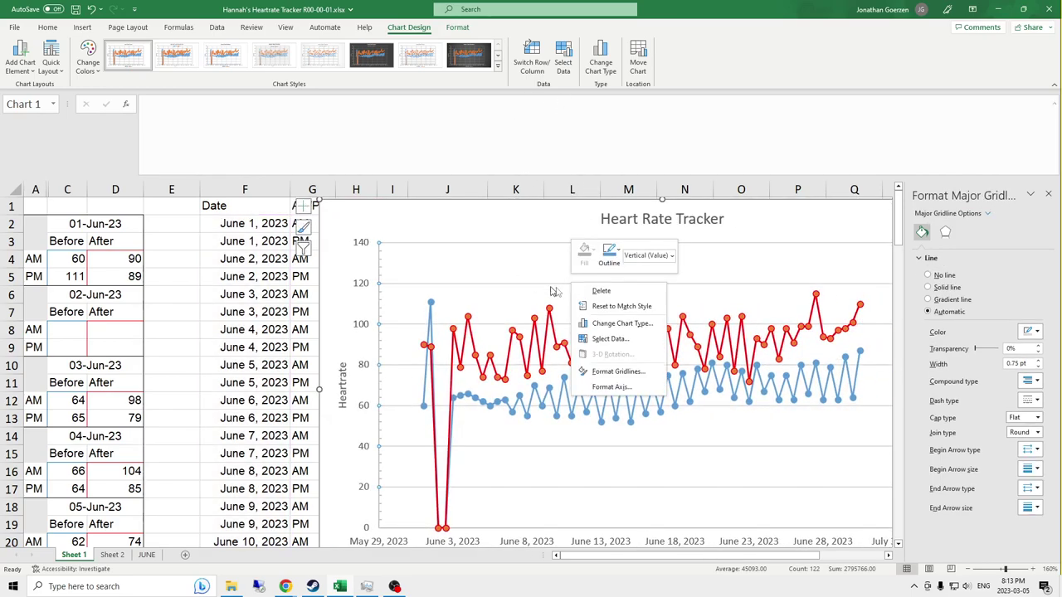
click(610, 339)
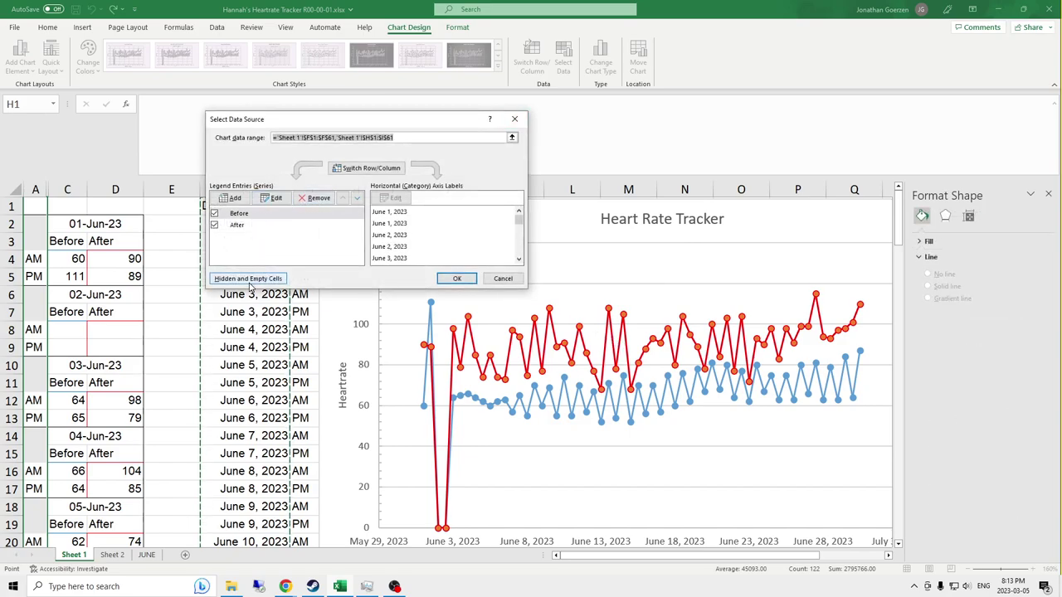
click(246, 280)
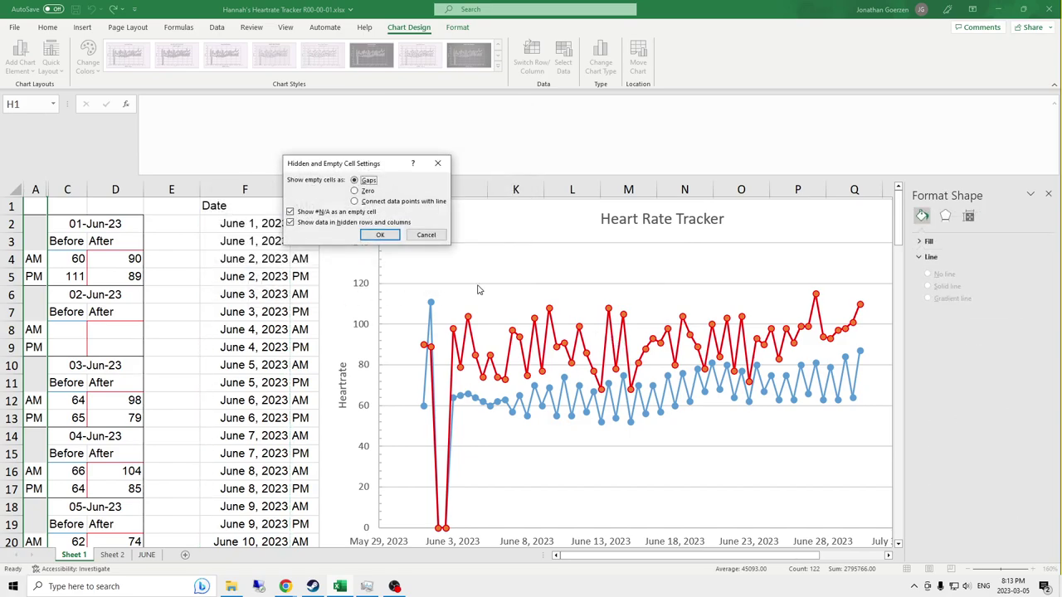
click(301, 224)
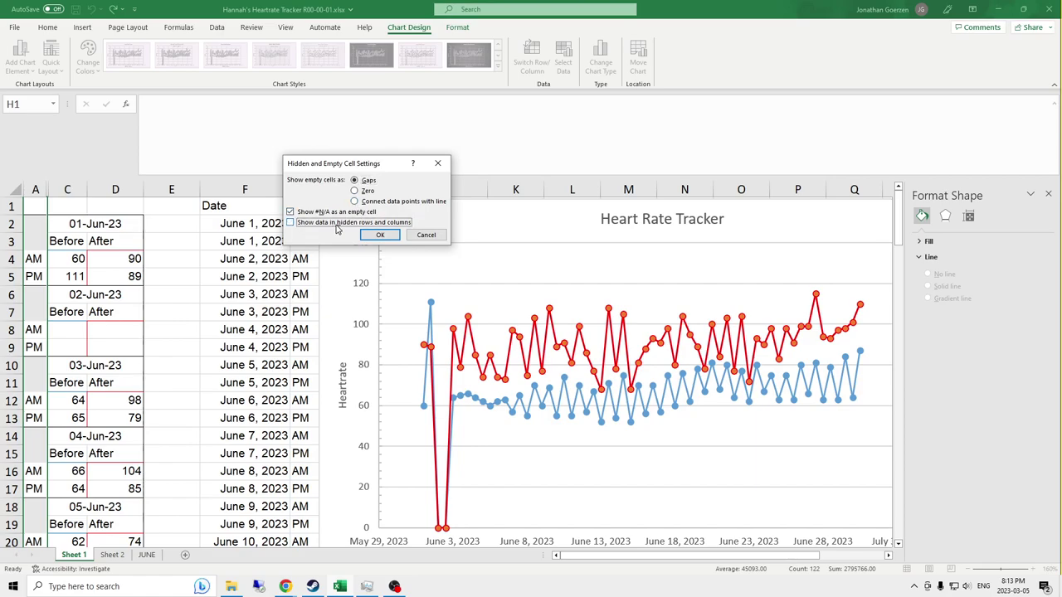
click(380, 235)
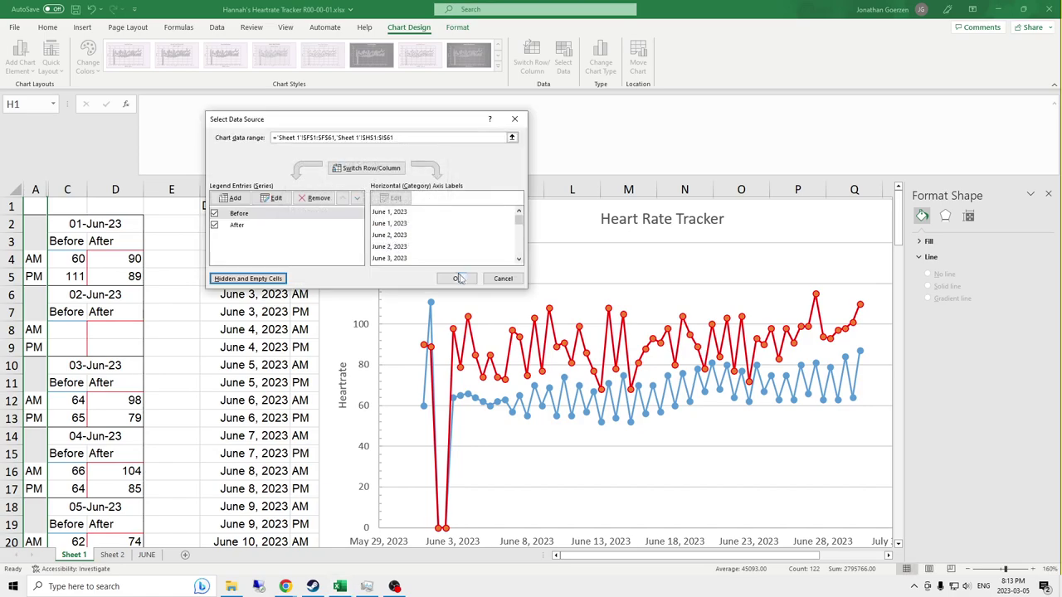
click(460, 279)
drag(446, 228, 587, 259)
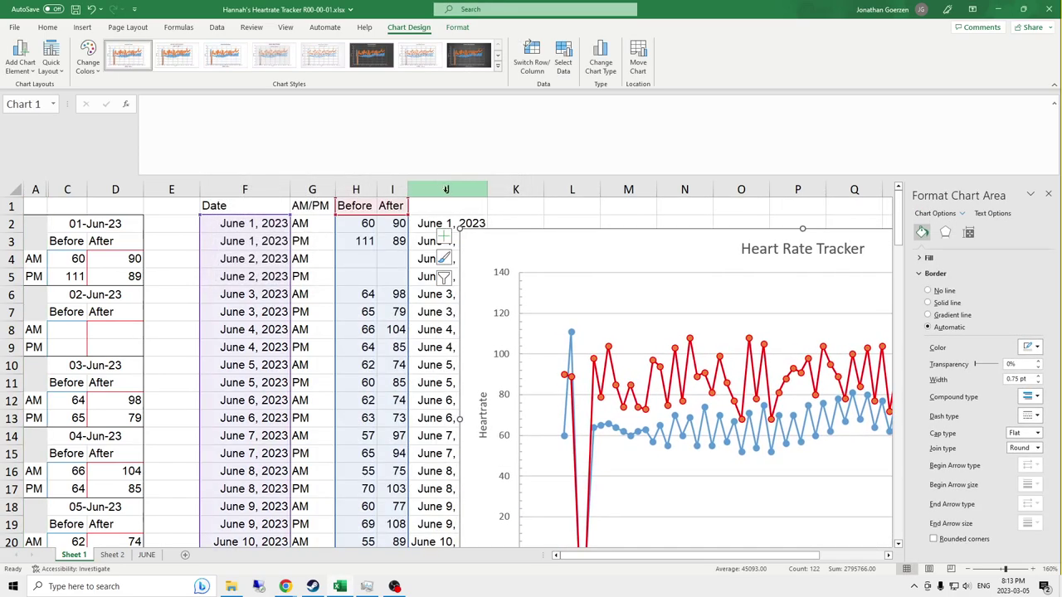
drag(448, 189, 249, 186)
Step: Hide columns F through J and move the chart up-left next to the daily blocks
right_click(251, 188)
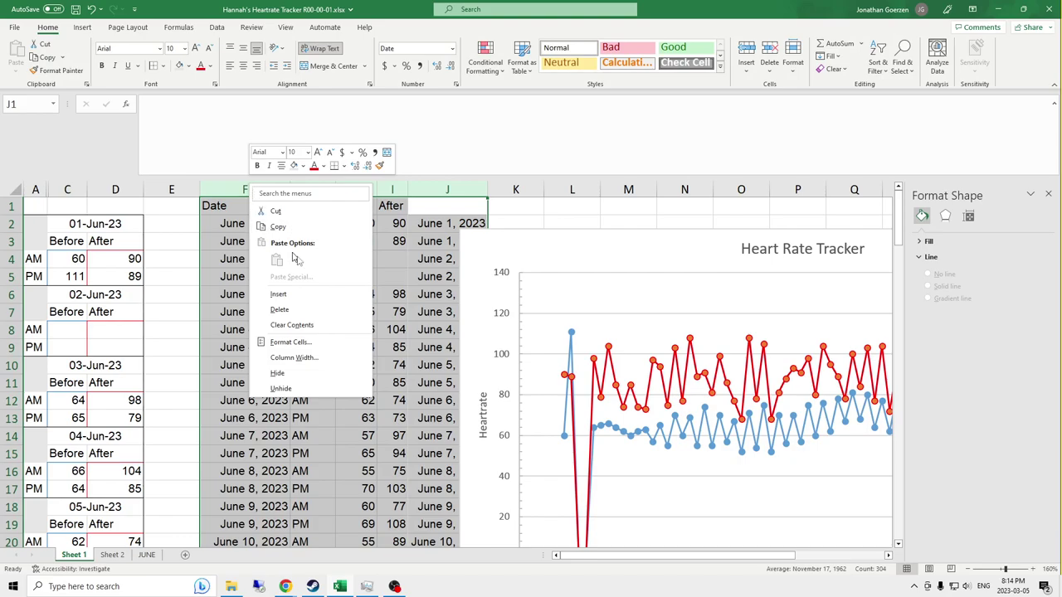
click(288, 378)
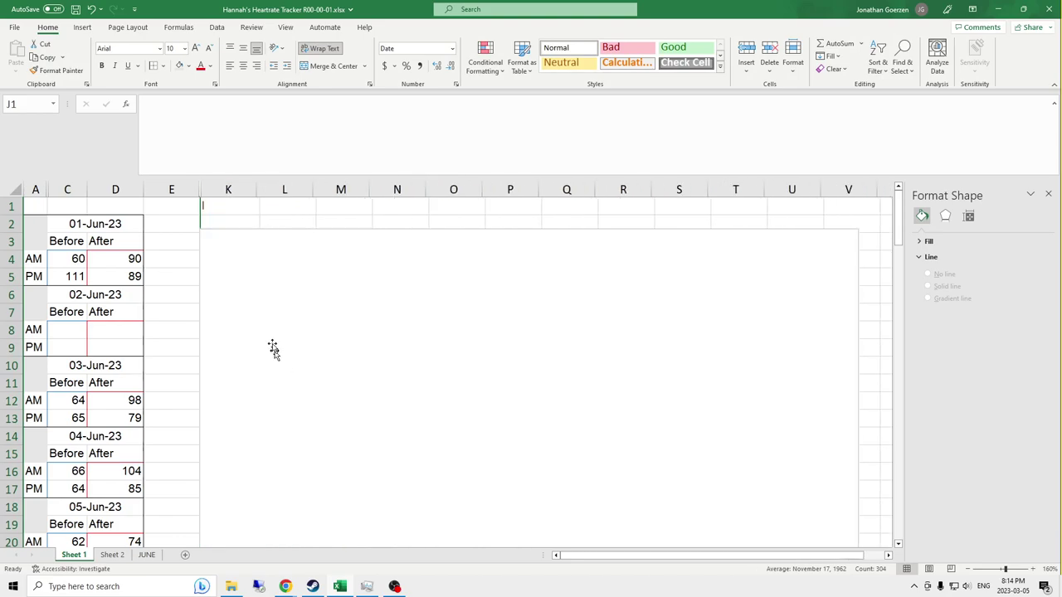
click(337, 277)
drag(337, 277, 324, 225)
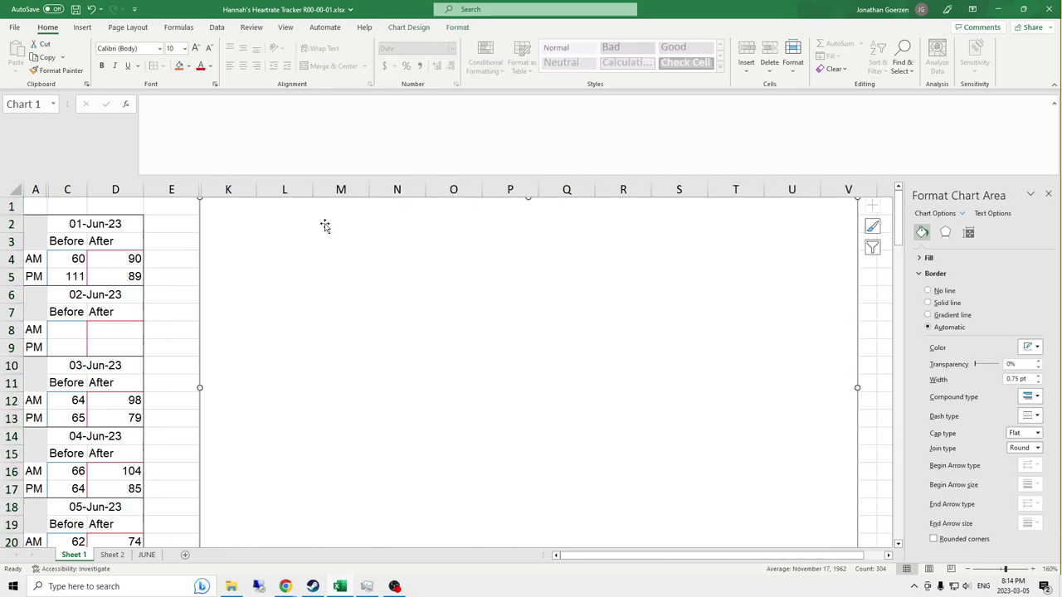
Step: Re-enable 'Show data in hidden rows and columns' so the chart plots the hidden data again
right_click(265, 248)
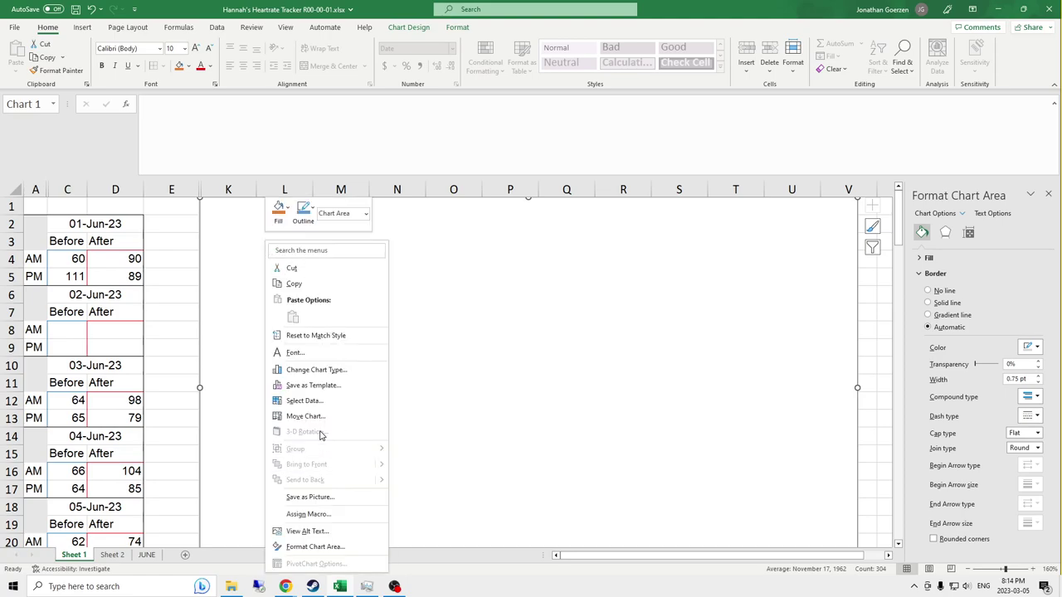
click(337, 401)
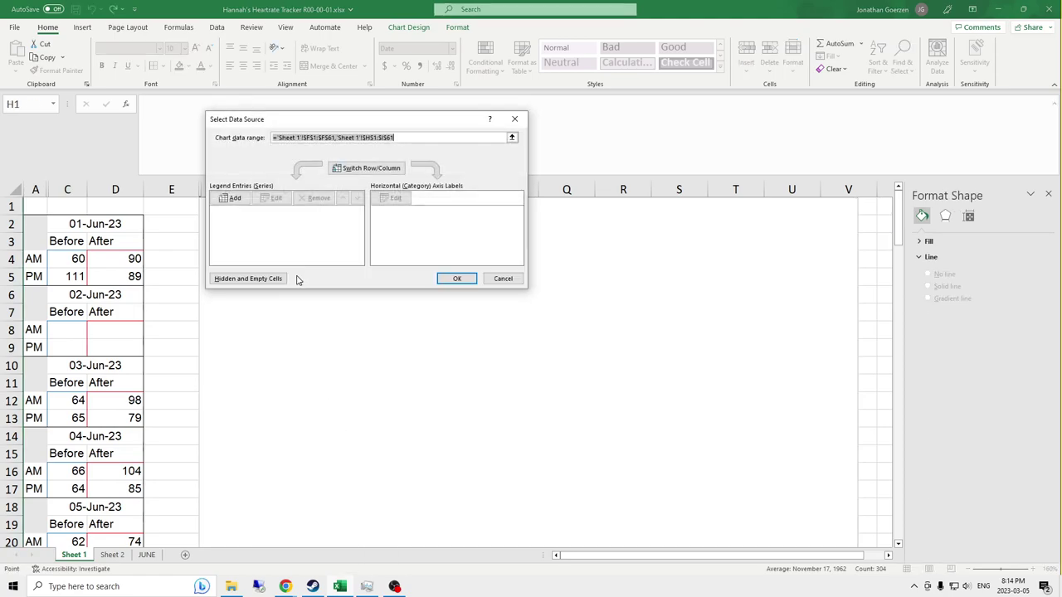
click(254, 279)
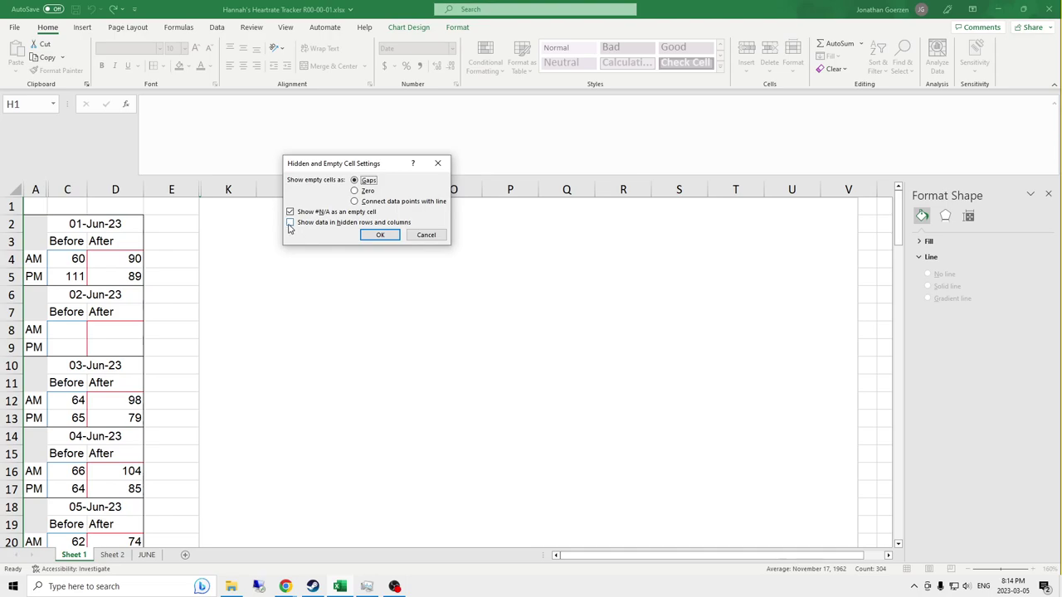
click(290, 223)
click(380, 235)
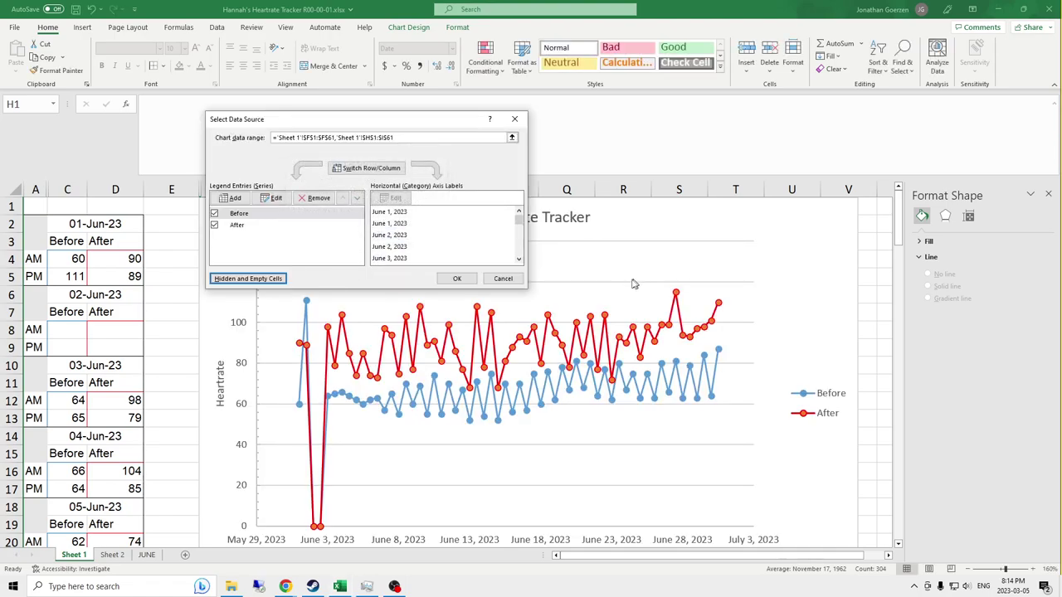
click(456, 279)
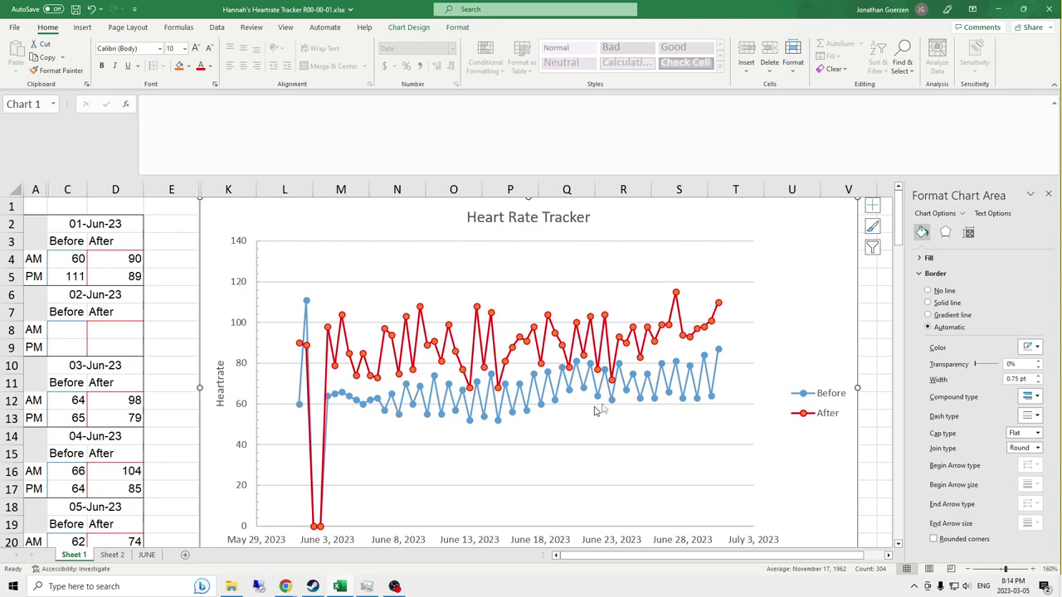
Step: Enter 56 as both the AM and PM Before readings for 02-Jun-23 in C8 and C9
right_click(176, 243)
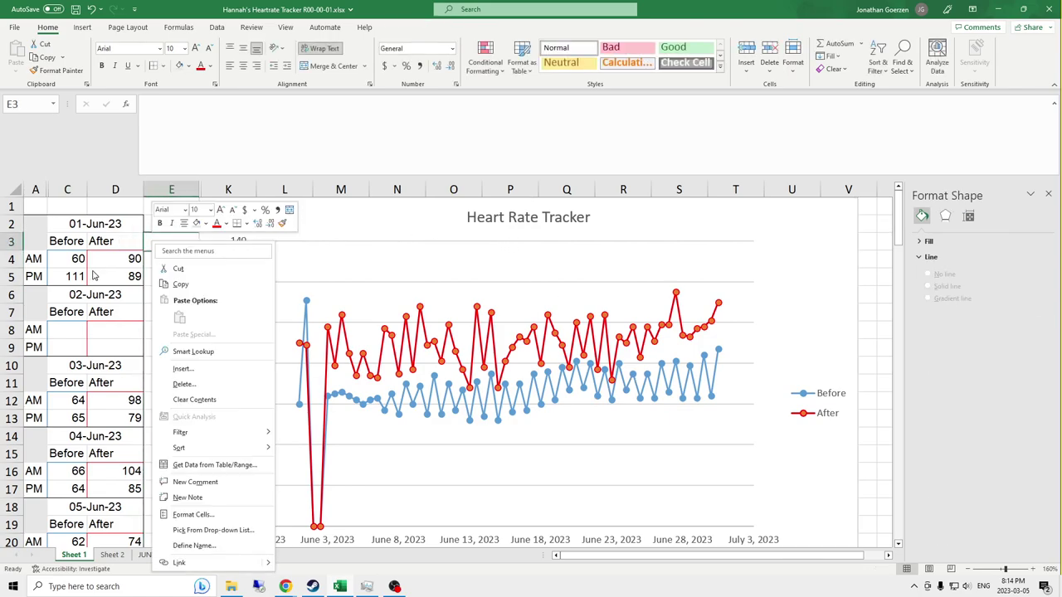
key(Escape)
drag(60, 261, 117, 276)
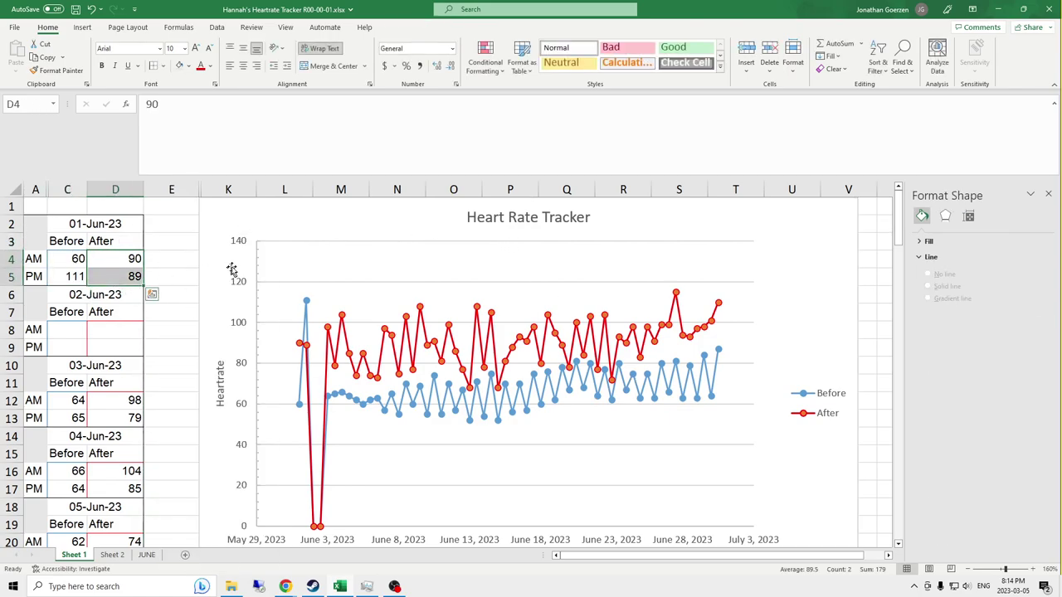
click(187, 260)
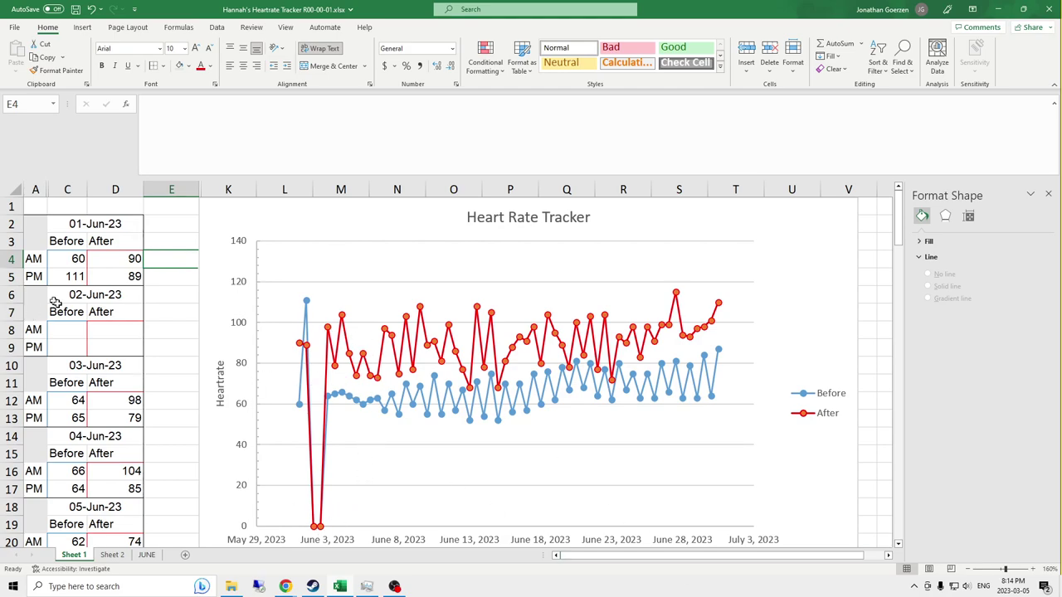
click(74, 341)
key(Up)
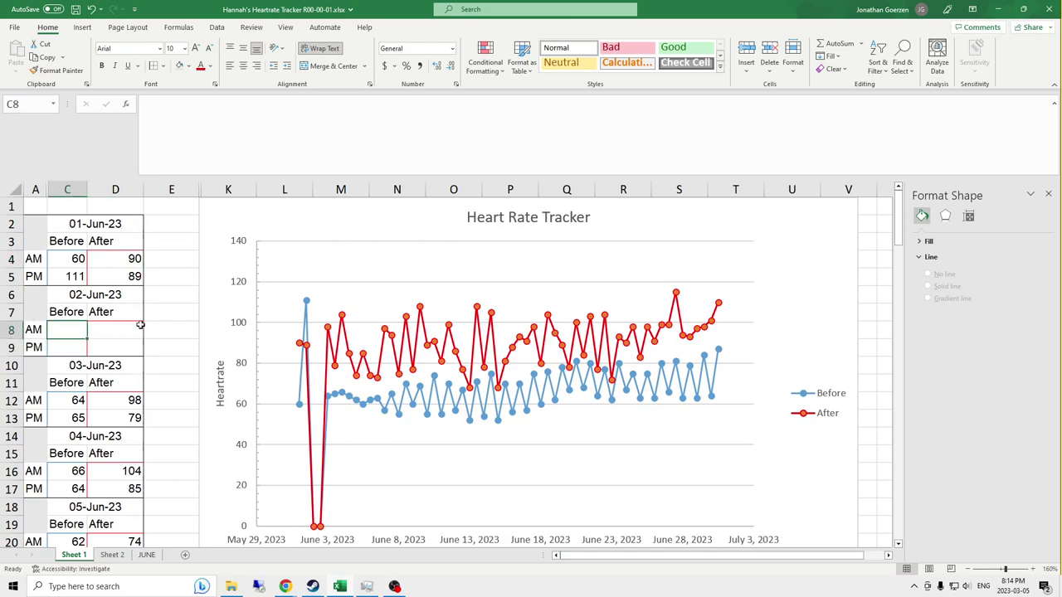
text(56)
key(Return)
text(56)
key(Return)
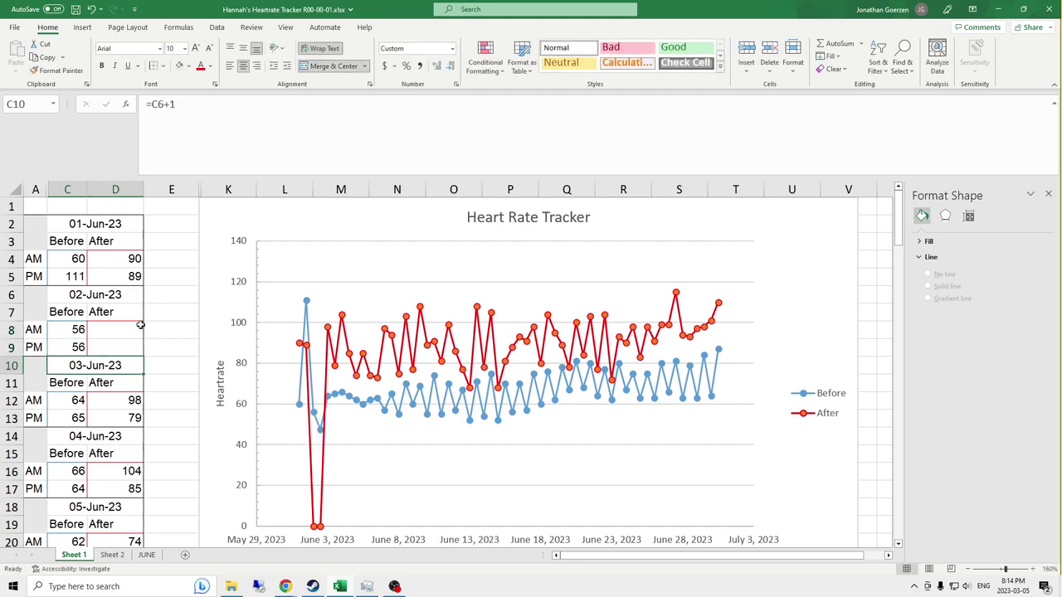
Step: Enter 80 as both the AM and PM After readings for 02-Jun-23 in D8 and D9
click(140, 330)
text(80)
key(Return)
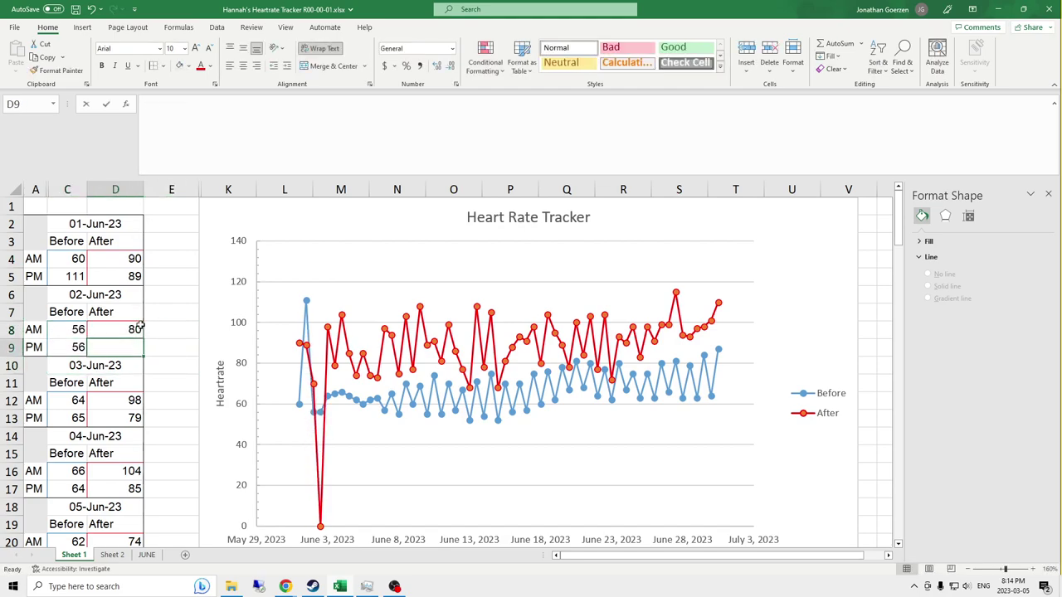
text(80)
key(Return)
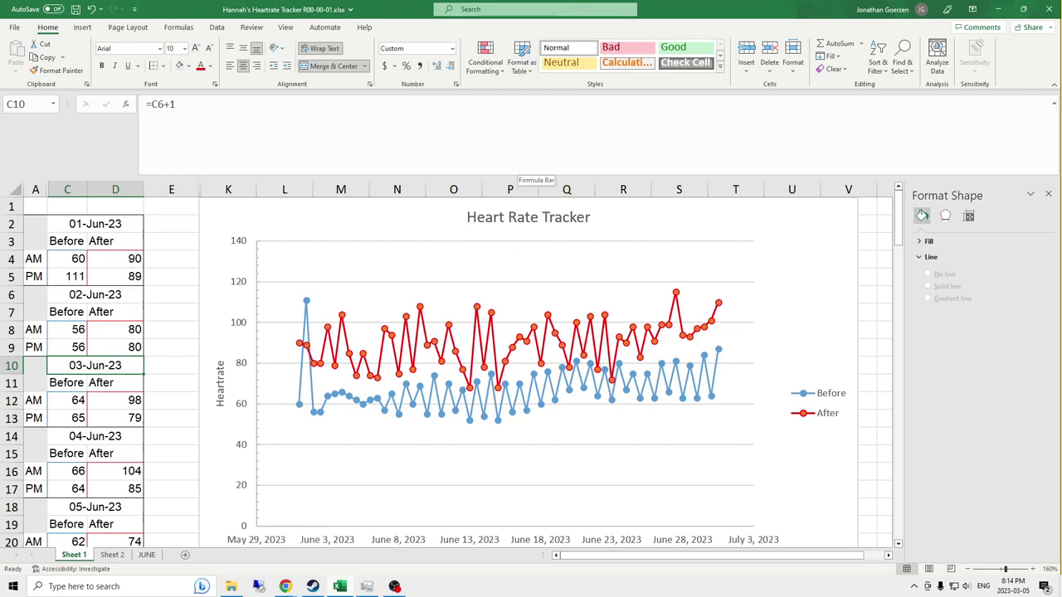
Step: Shift the chart slightly left, narrow column B on Sheet 2, then go back to Sheet 1
drag(504, 178, 504, 116)
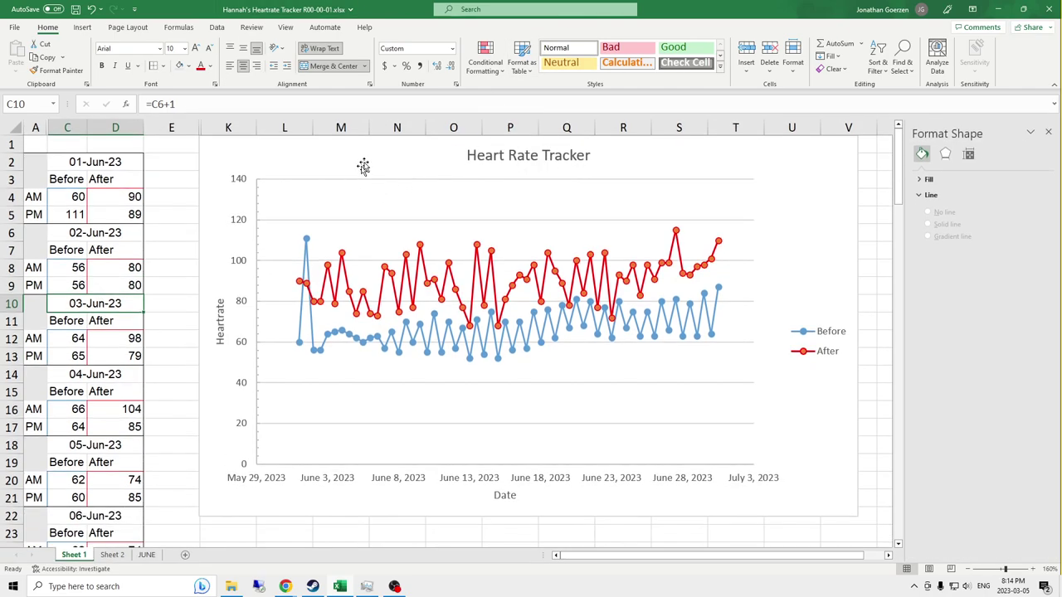
drag(373, 129, 345, 151)
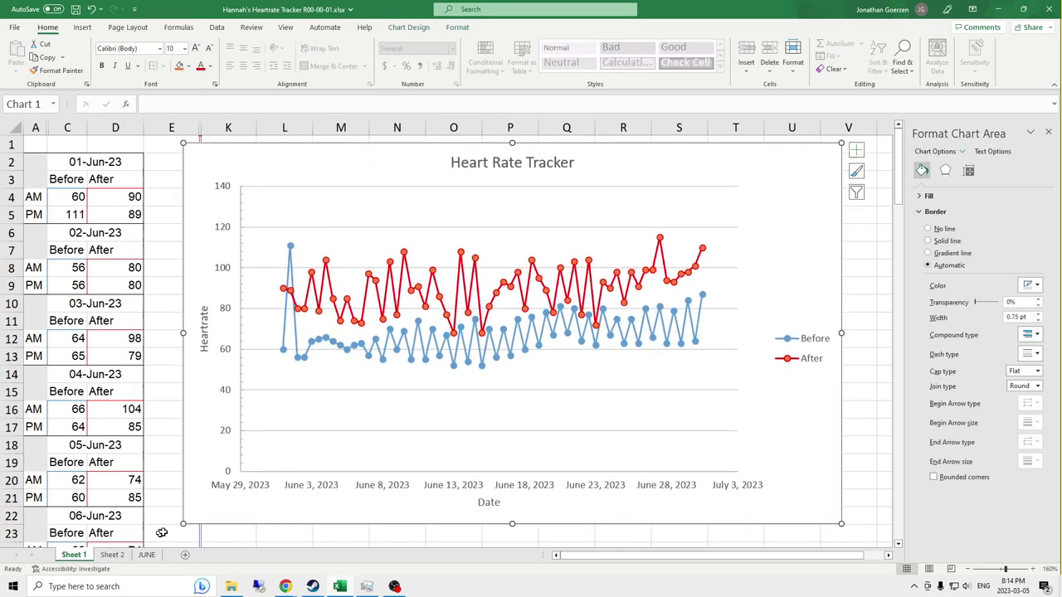
click(112, 555)
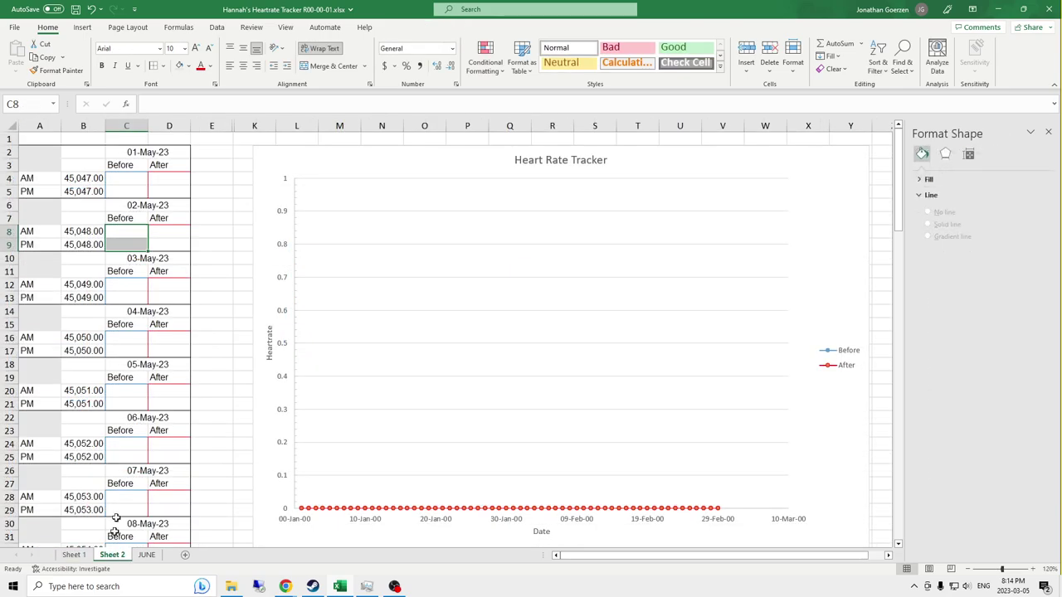
right_click(83, 126)
click(110, 315)
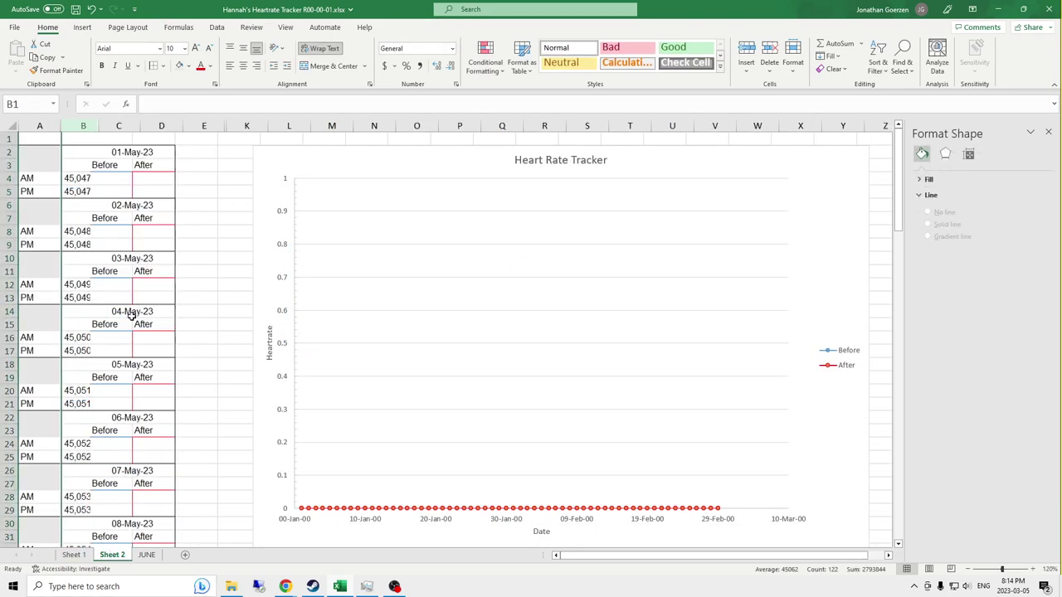
click(74, 554)
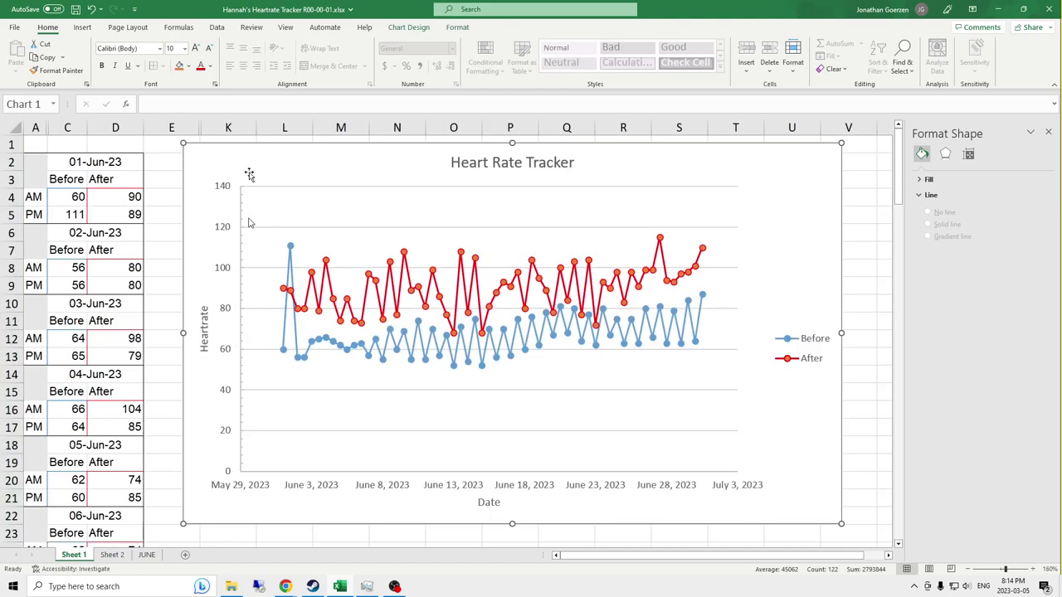